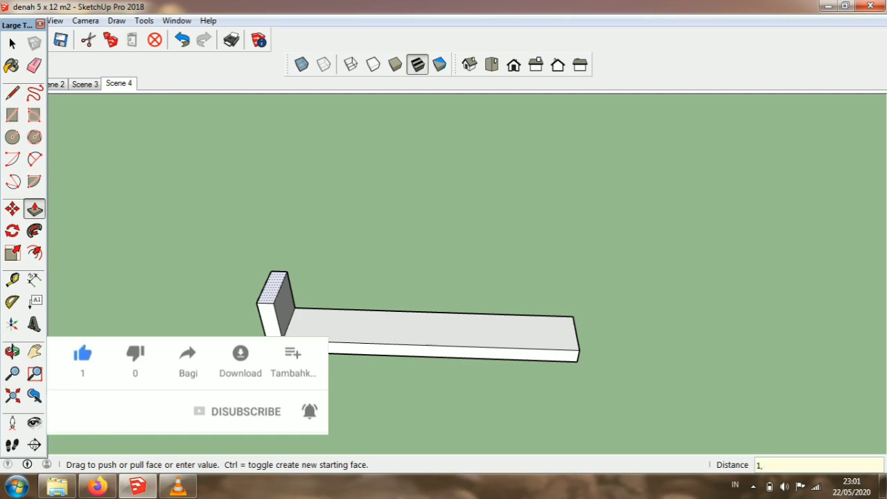
# Step: Pull the top face of the short block at the slab's end up to 2 m to form the upright
pyautogui.write('2')
pyautogui.press('Return')
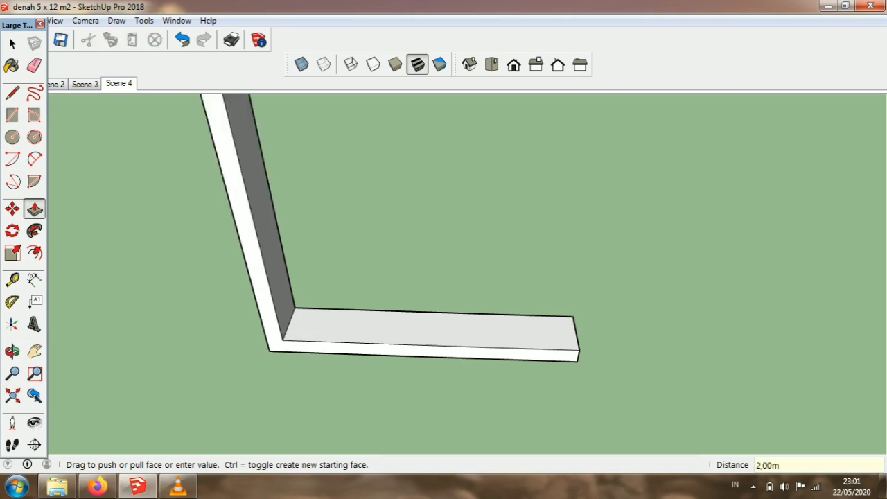
pyautogui.scroll(-3, 291, 340)
pyautogui.scroll(1, 275, 190)
# Step: Place a guide line just below the top edge of the upright's inner face, parallel to that edge
pyautogui.press('t')
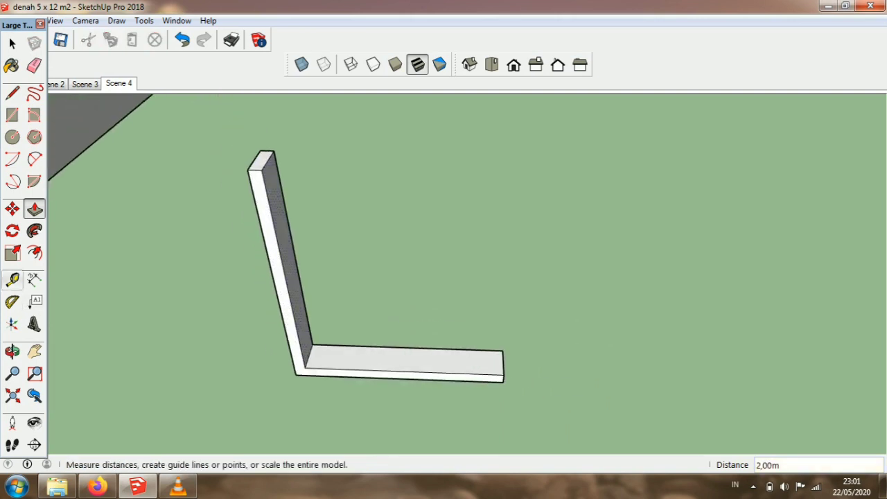
pyautogui.click(308, 375)
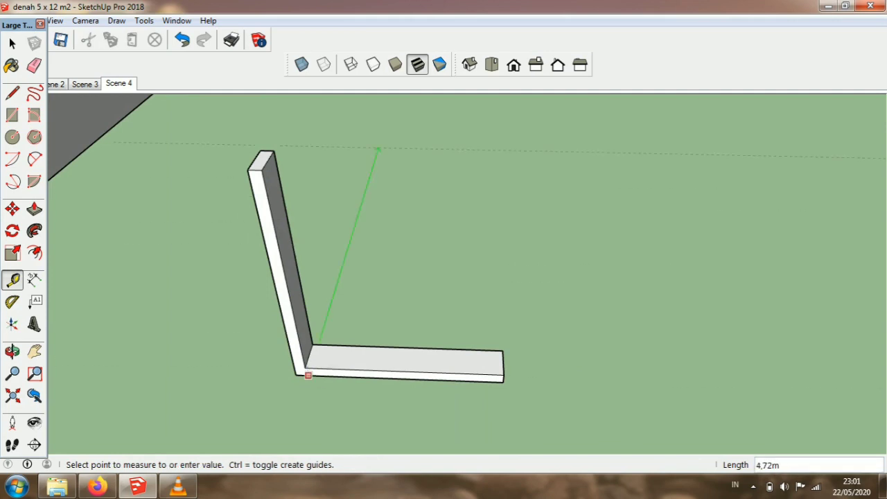
pyautogui.click(262, 170)
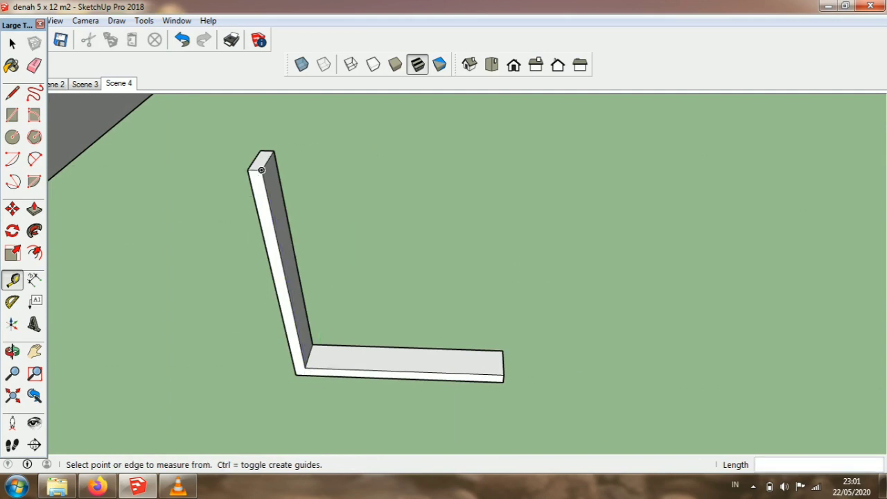
pyautogui.scroll(1, 261, 170)
pyautogui.click(264, 150)
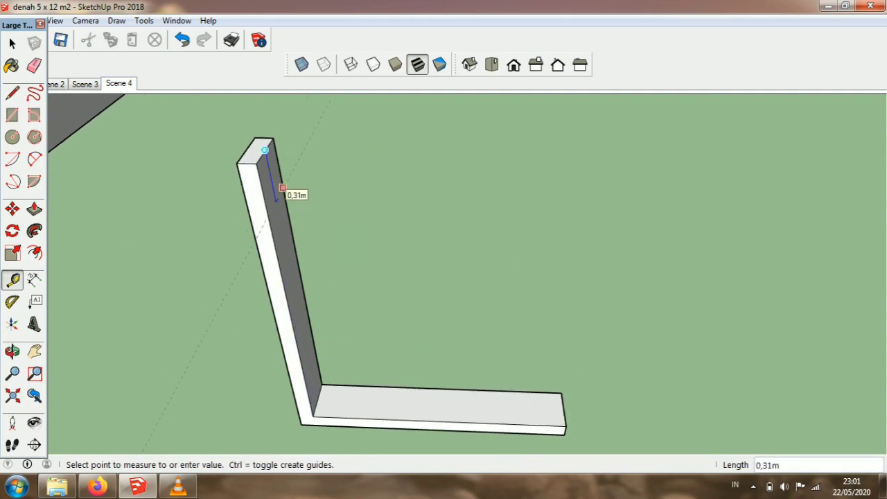
pyautogui.press('Return')
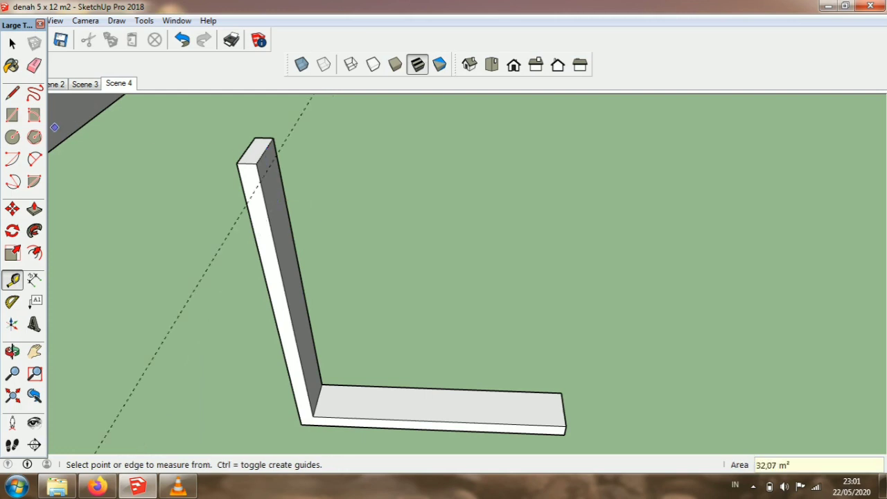
# Step: Draw a rectangle of about 0.30 by 0.10 m at the top of the upright's inner face and erase the guide
pyautogui.press('r')
pyautogui.click(255, 163)
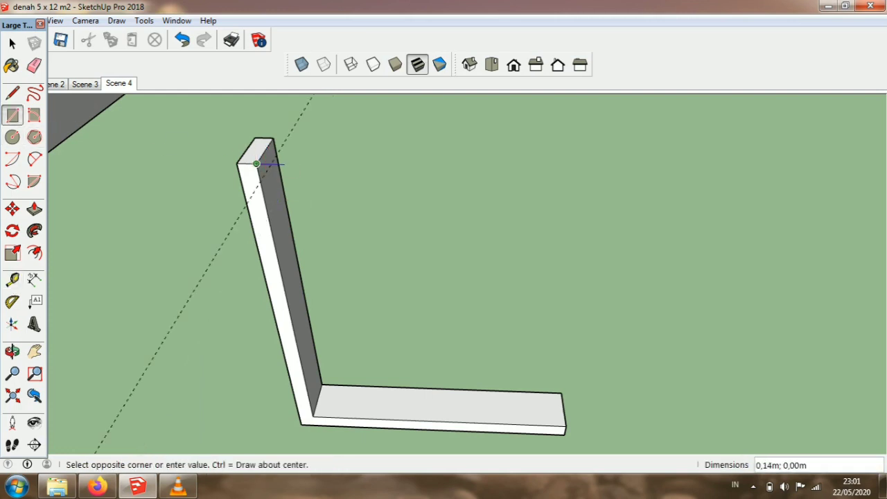
pyautogui.scroll(3, 268, 154)
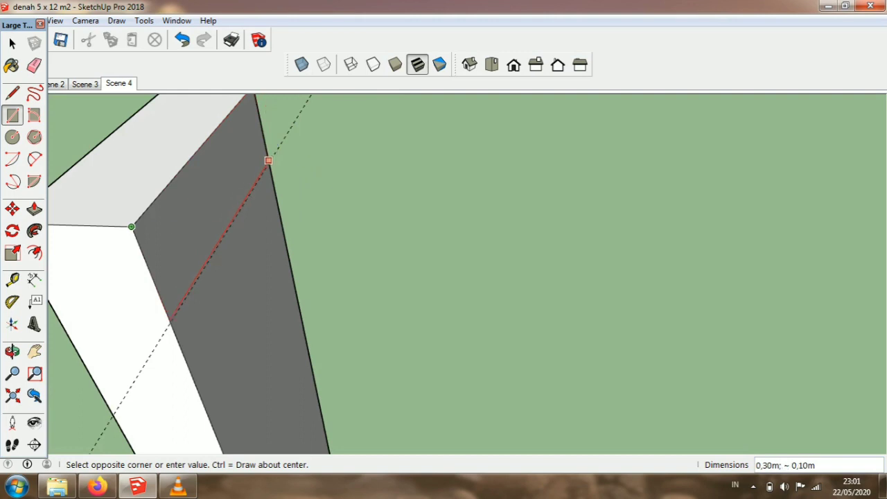
pyautogui.click(269, 161)
pyautogui.scroll(-3, 289, 169)
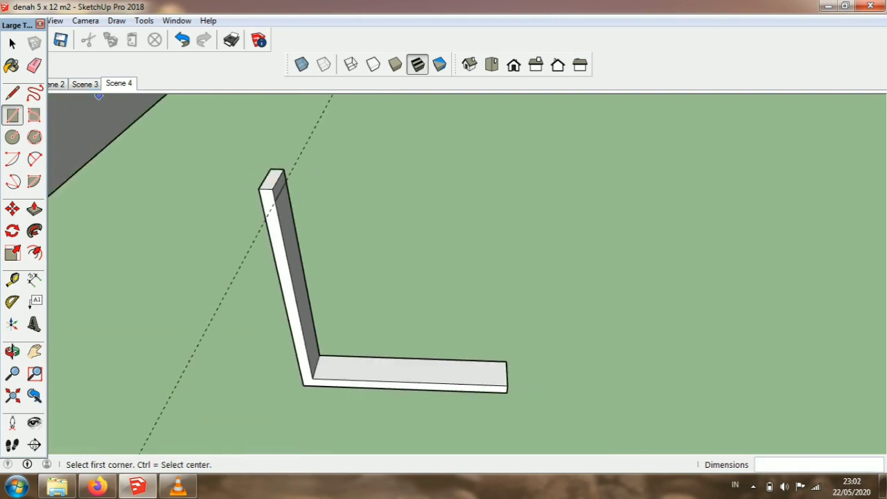
pyautogui.press('e')
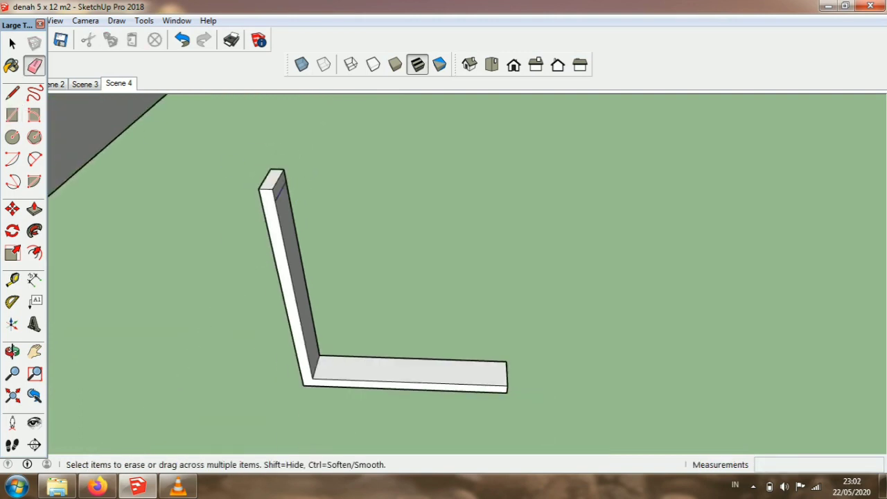
# Step: Extrude the rectangle at the upright's top 1.80 m over the base slab, matching the slab's end
pyautogui.click(34, 209)
pyautogui.click(280, 187)
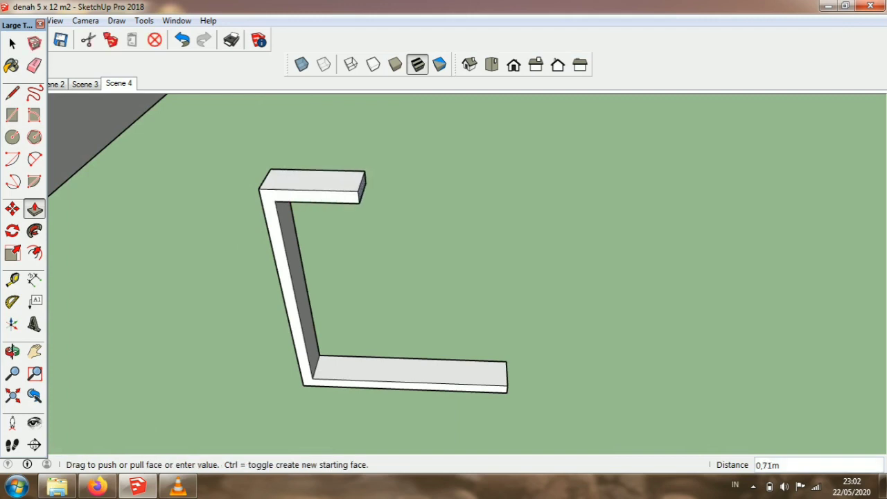
pyautogui.click(510, 386)
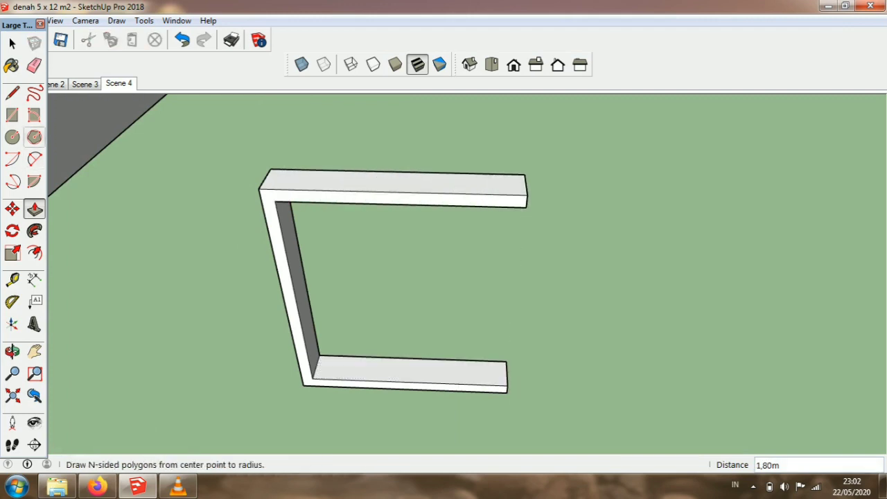
pyautogui.click(12, 43)
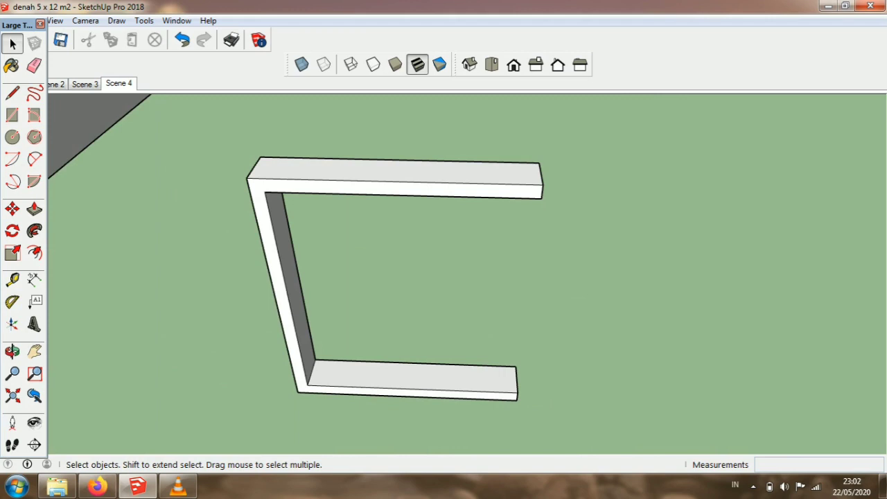
pyautogui.scroll(-2, 488, 323)
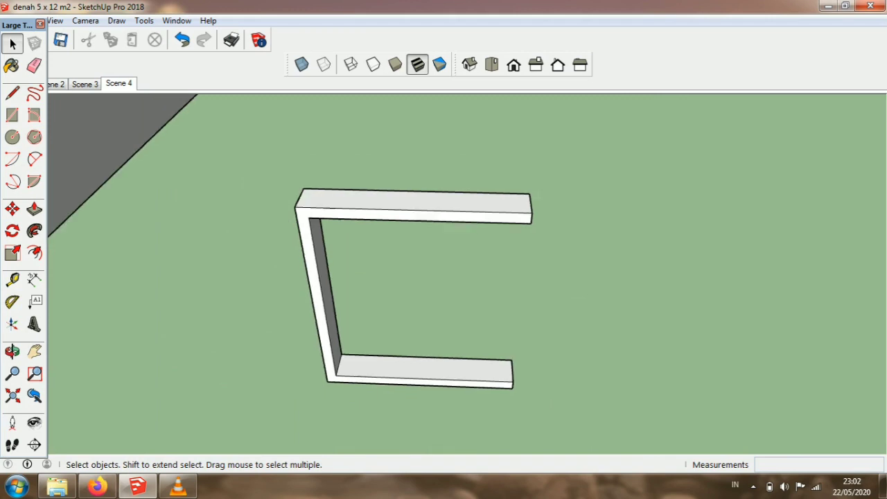
# Step: Place a guide line 0.6 m above the base slab's front top edge
pyautogui.click(12, 352)
pyautogui.moveTo(548, 226); pyautogui.dragTo(601, 128)
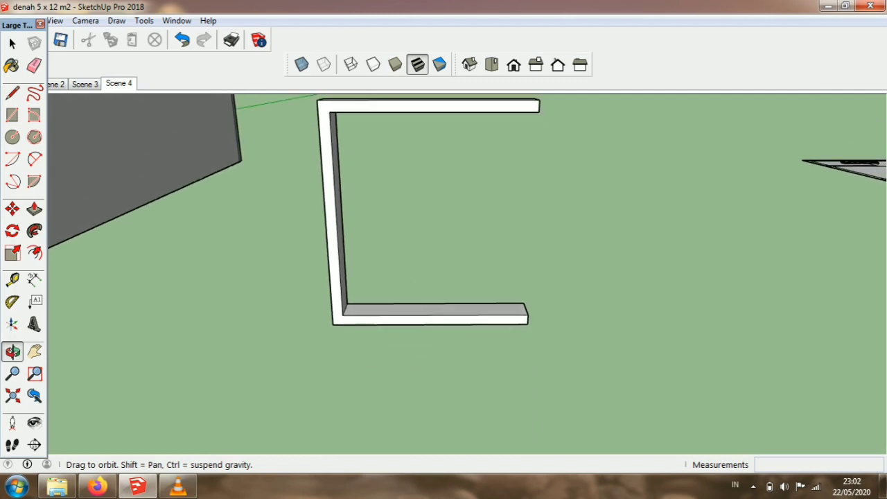
pyautogui.scroll(2, 603, 127)
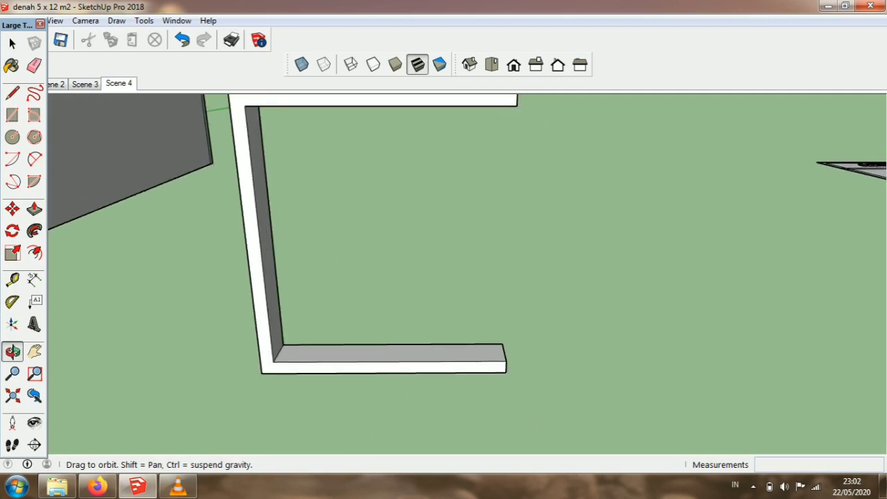
pyautogui.press('t')
pyautogui.click(288, 362)
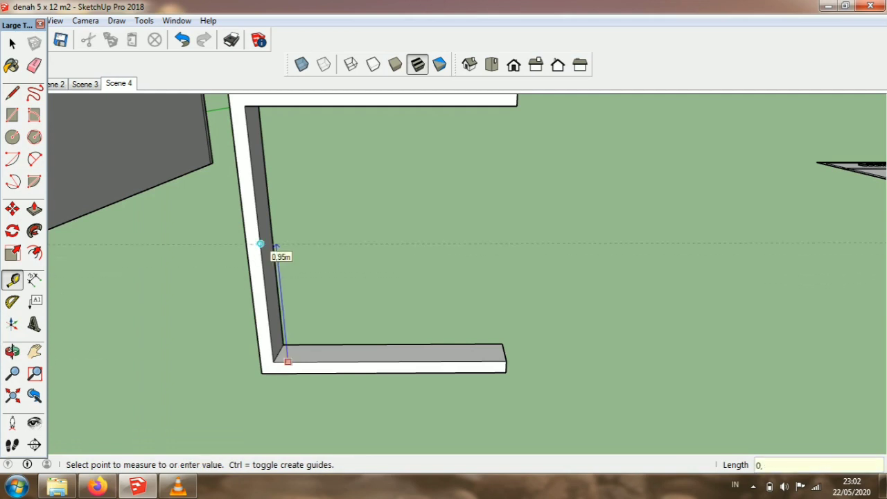
pyautogui.write('0.6')
pyautogui.press('Return')
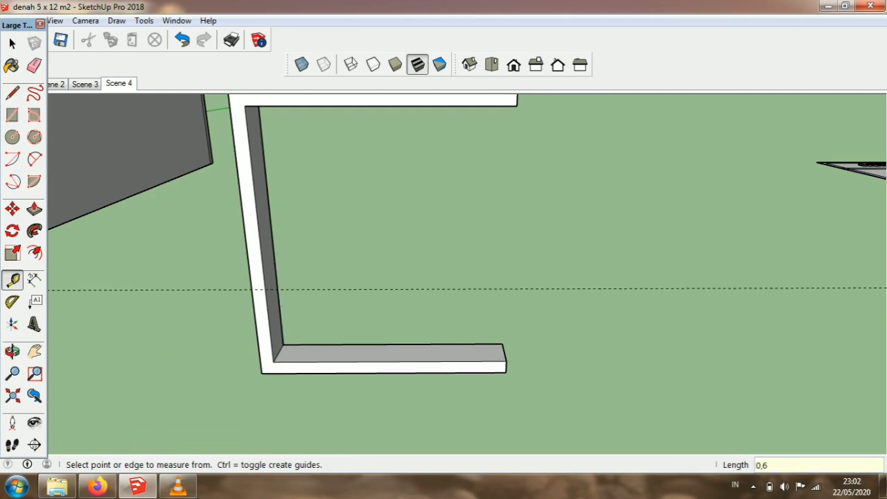
# Step: Draw a 0.30 m line across the upright's inner face at the guide's height and erase the guide
pyautogui.scroll(2, 271, 254)
pyautogui.click(12, 92)
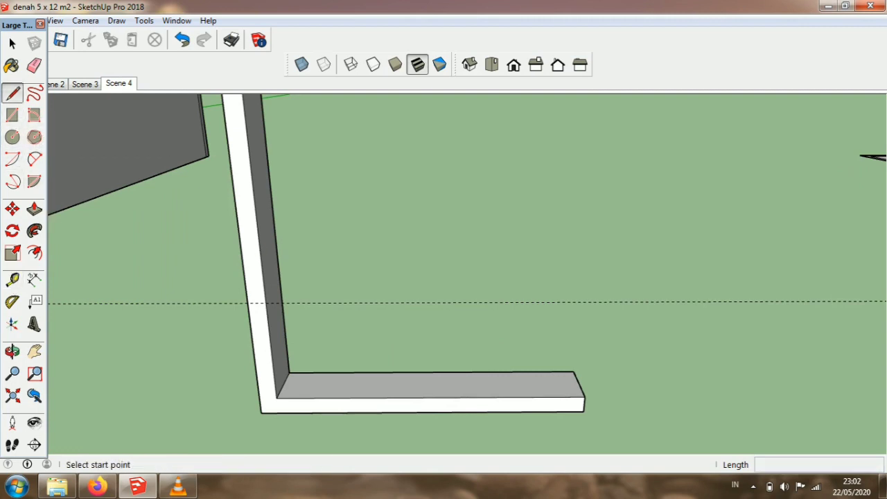
pyautogui.click(266, 303)
pyautogui.click(280, 286)
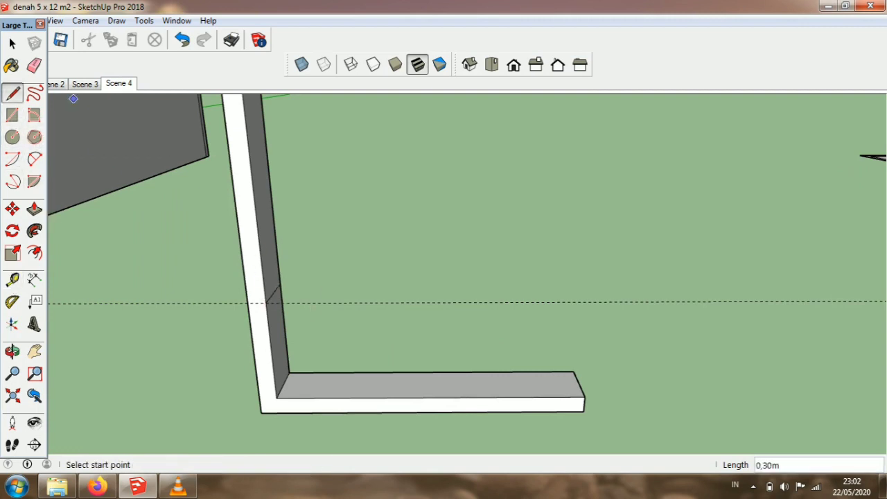
pyautogui.press('e')
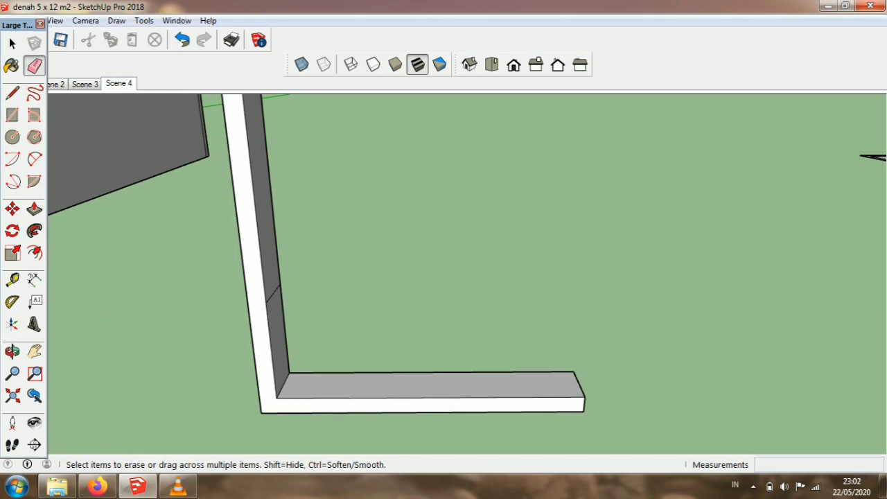
# Step: Place a guide 0.05 m below the line drawn across the upright's inner face
pyautogui.scroll(2, 460, 310)
pyautogui.press('t')
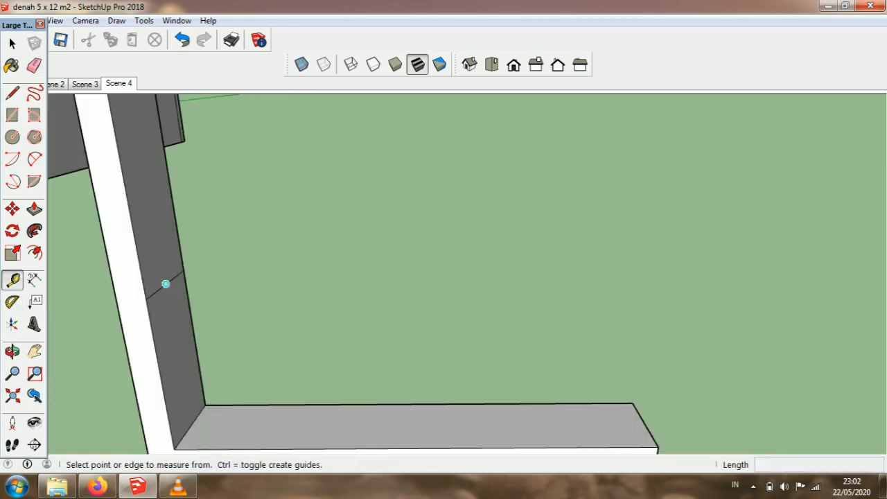
pyautogui.click(166, 283)
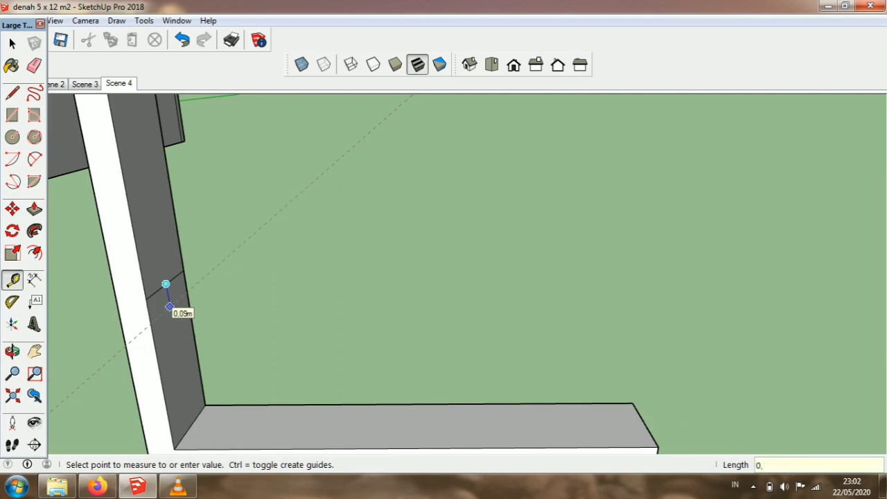
pyautogui.press('Return')
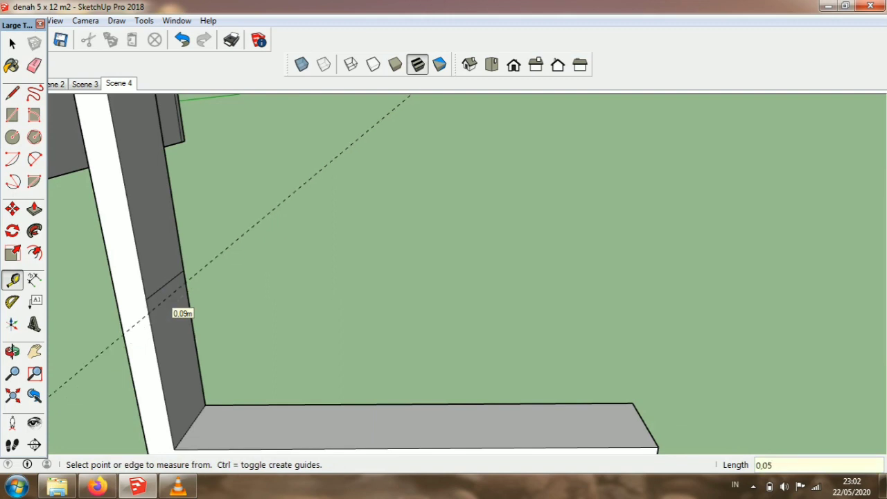
# Step: Draw a 0.30 by 0.05 m rectangle between the line and the guide on the upright, and erase the guide
pyautogui.press('r')
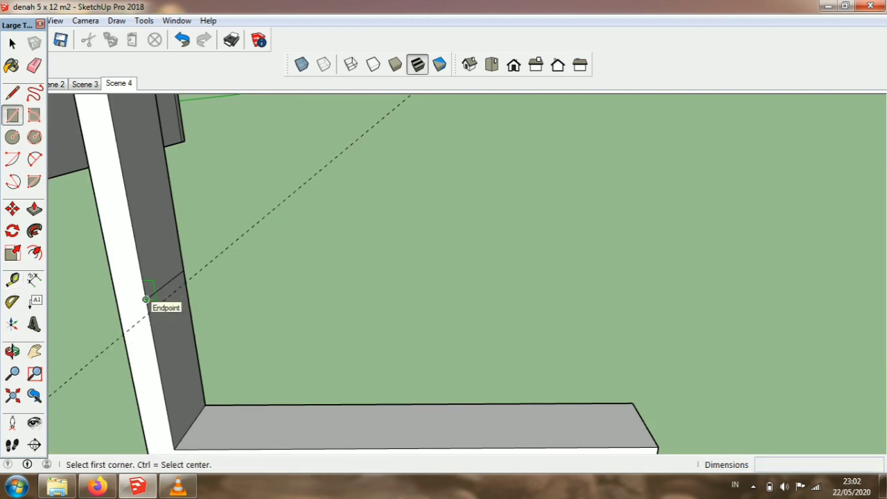
pyautogui.click(146, 299)
pyautogui.click(185, 283)
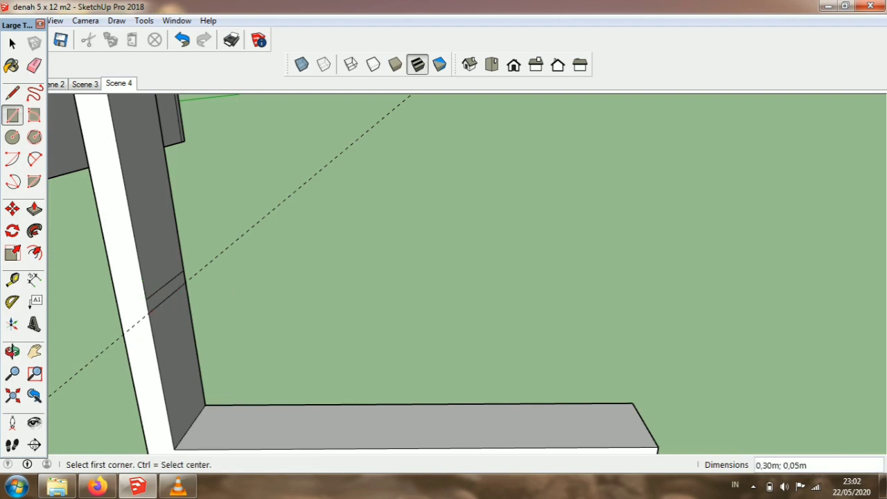
pyautogui.click(34, 65)
pyautogui.click(254, 226)
pyautogui.scroll(-4, 250, 219)
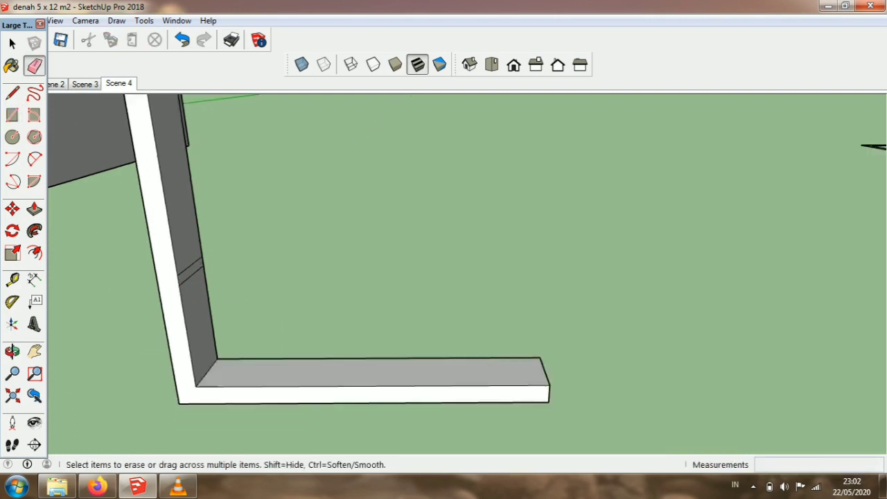
# Step: Place a guide line on the base slab, offset inward from its free end edge
pyautogui.scroll(5, 405, 295)
pyautogui.scroll(-3, 381, 302)
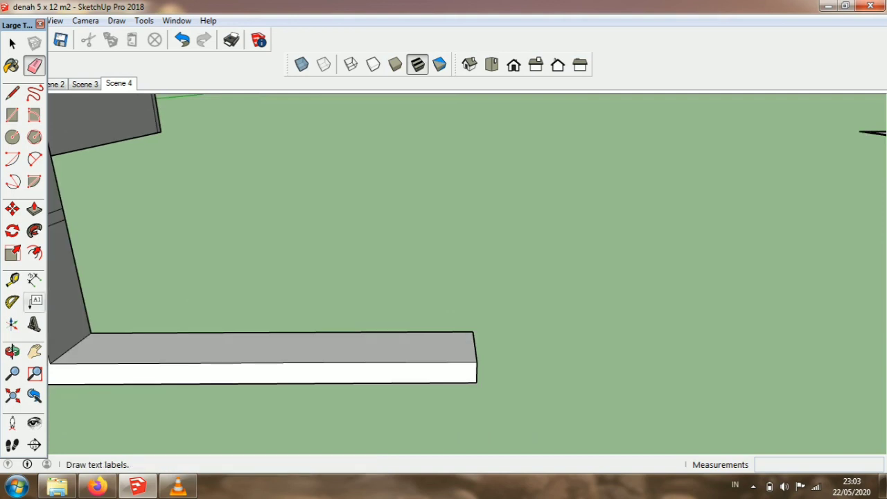
pyautogui.scroll(-2, 286, 375)
pyautogui.click(12, 279)
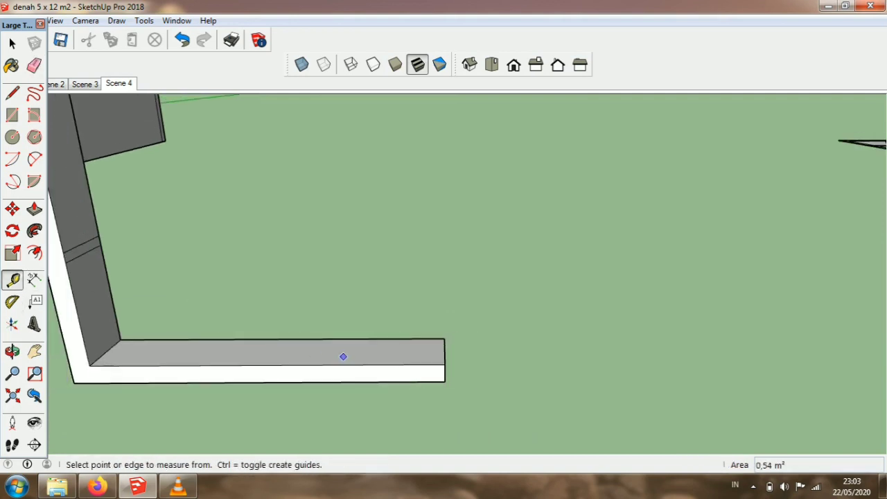
pyautogui.click(445, 351)
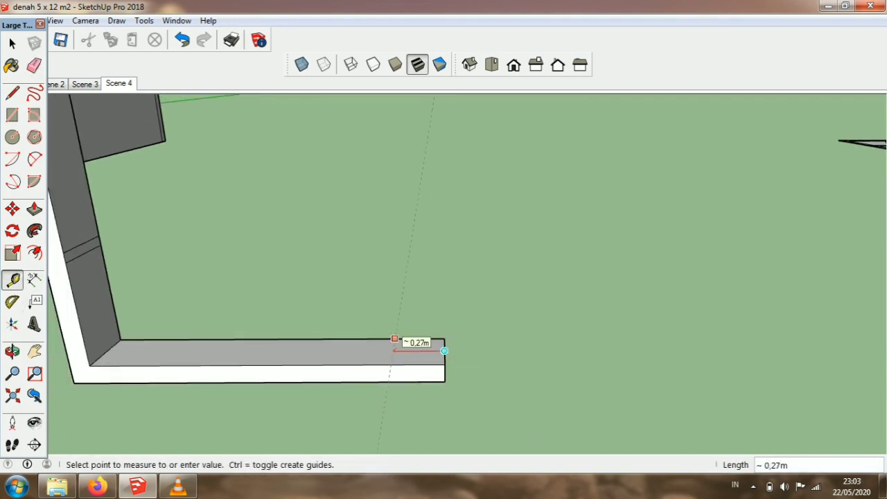
pyautogui.press('Return')
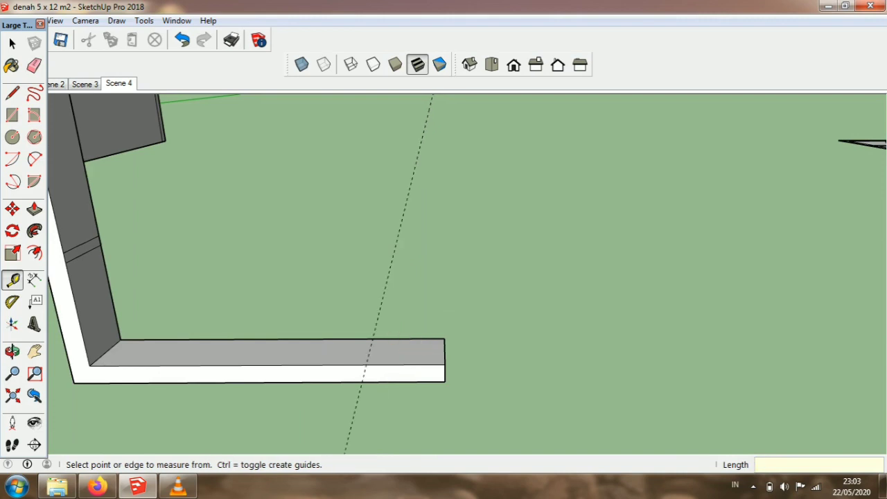
# Step: Extrude the thin rectangle on the upright 1.40 m out to the guide to form the middle shelf
pyautogui.click(34, 209)
pyautogui.click(81, 250)
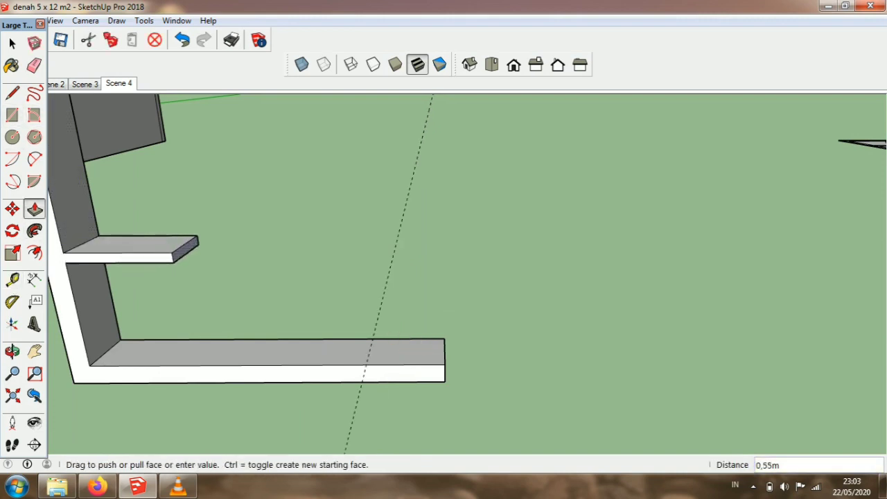
pyautogui.click(379, 311)
pyautogui.scroll(-2, 238, 286)
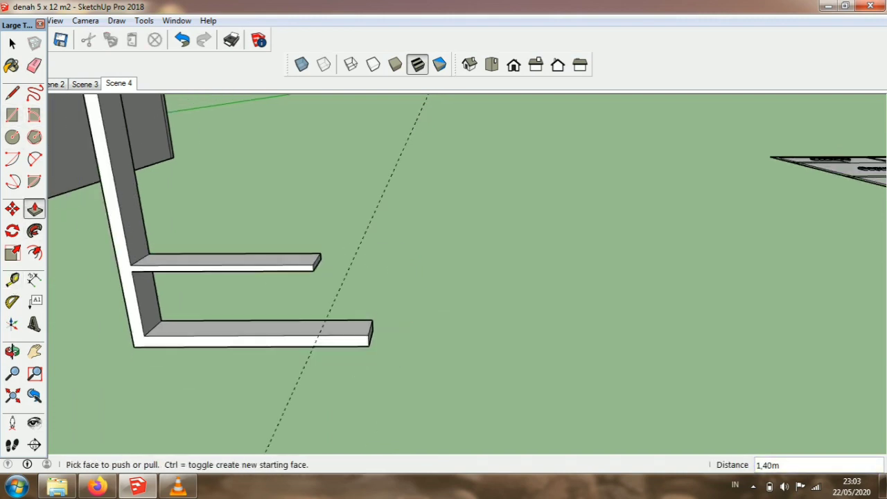
# Step: Draw a short vertical line on the front face where the middle shelf meets the upright, separating the two faces
pyautogui.click(12, 93)
pyautogui.scroll(1, 126, 263)
pyautogui.click(132, 265)
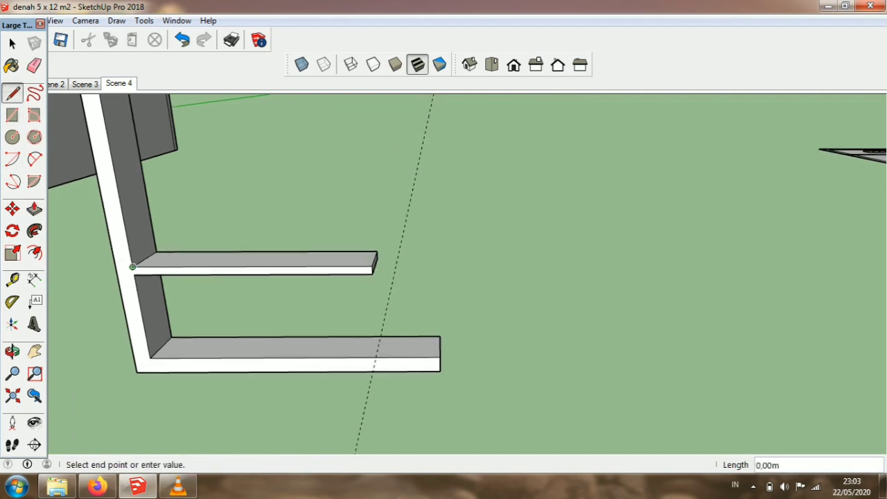
pyautogui.click(134, 274)
pyautogui.scroll(-3, 370, 312)
pyautogui.scroll(1, 376, 269)
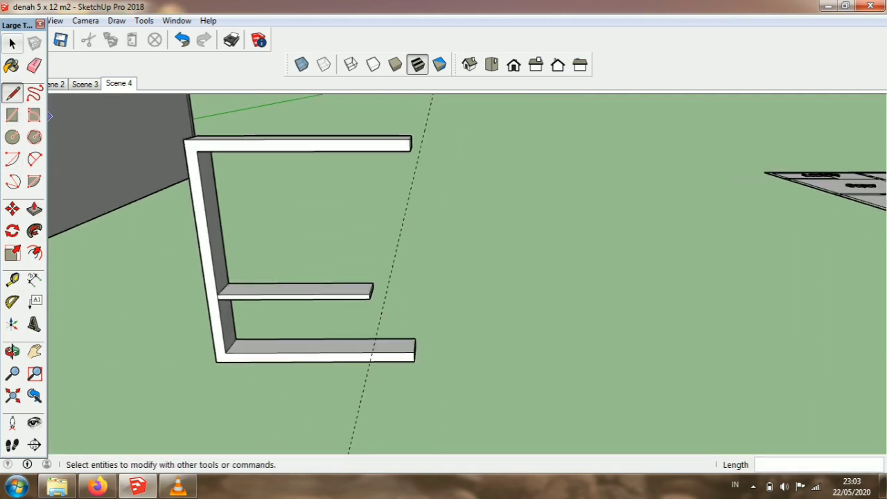
# Step: Draw a 0.30 m line across the base slab's top face along the guide near its free end, and erase the guide
pyautogui.click(13, 43)
pyautogui.scroll(2, 406, 262)
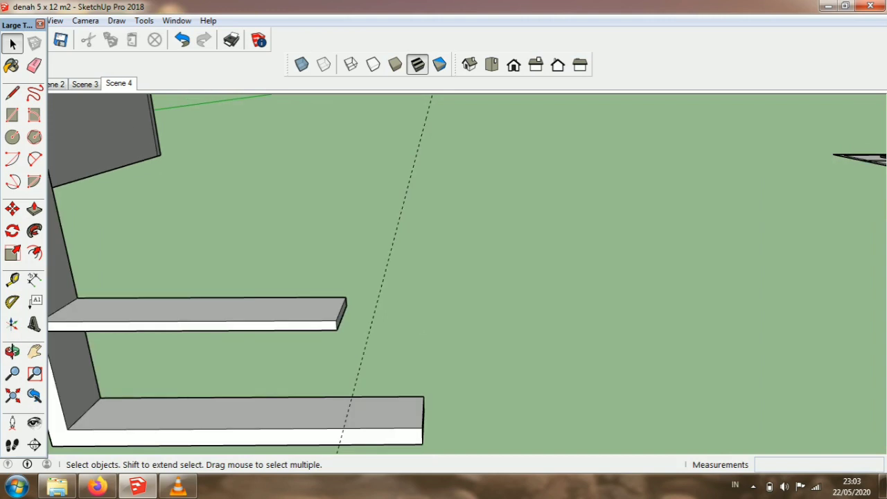
pyautogui.scroll(-1, 406, 267)
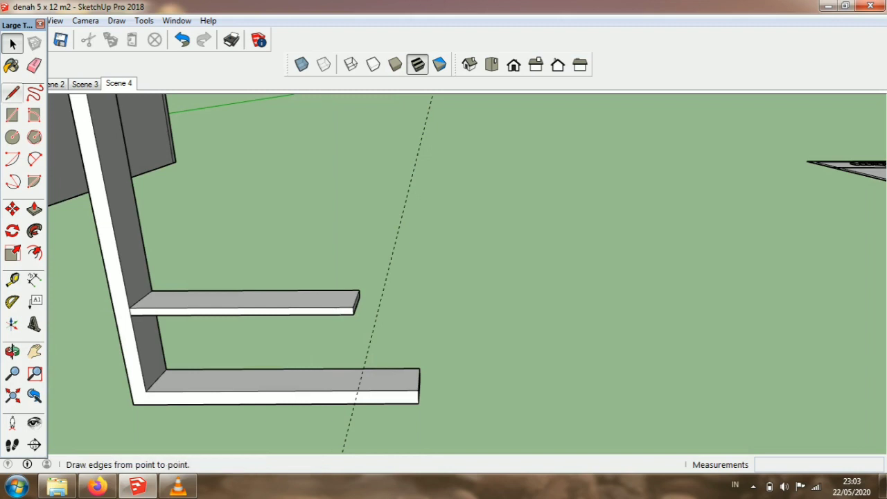
pyautogui.click(13, 92)
pyautogui.click(359, 391)
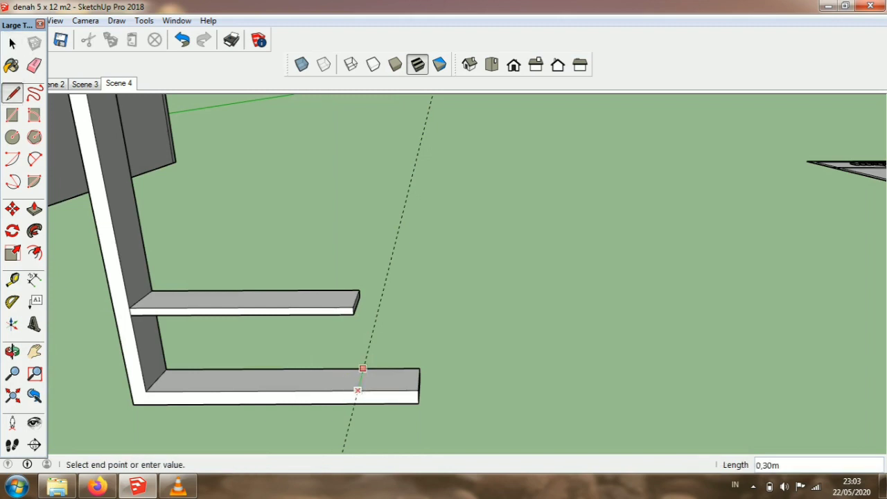
pyautogui.click(364, 369)
pyautogui.click(34, 65)
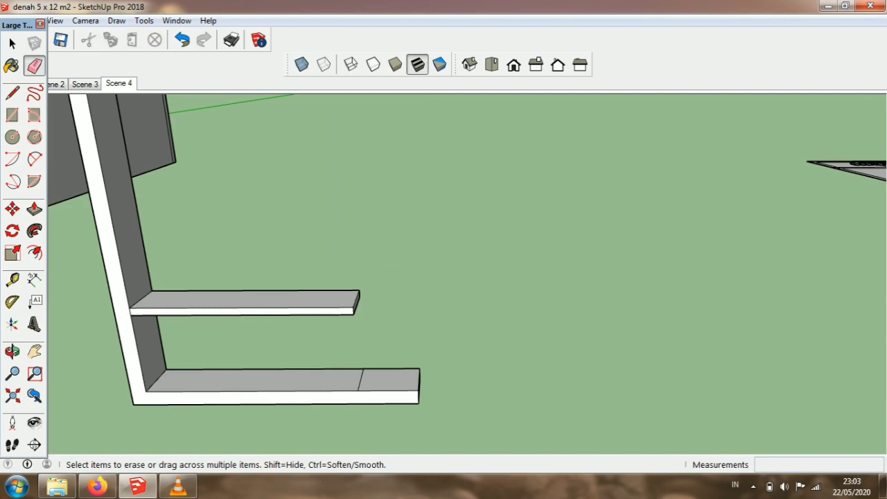
# Step: Extrude the end section of the base slab's top face upward by 0.4 m to form a block
pyautogui.scroll(2, 272, 328)
pyautogui.scroll(-2, 271, 328)
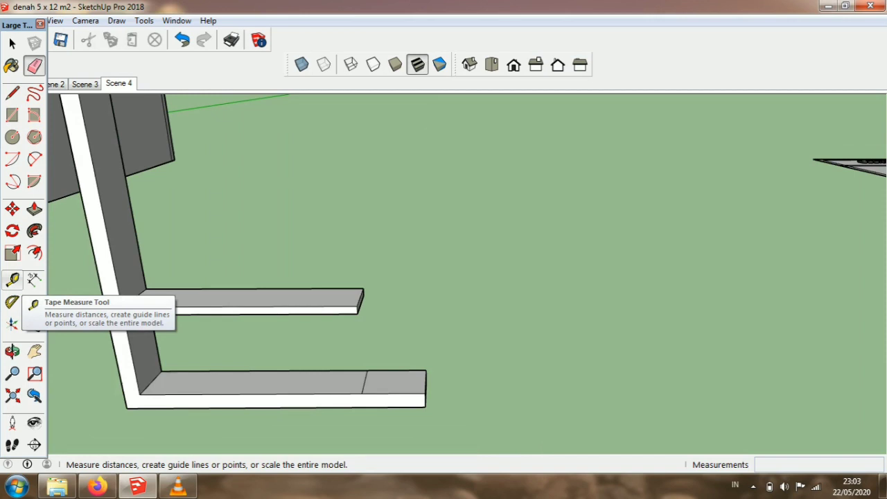
pyautogui.scroll(3, 234, 353)
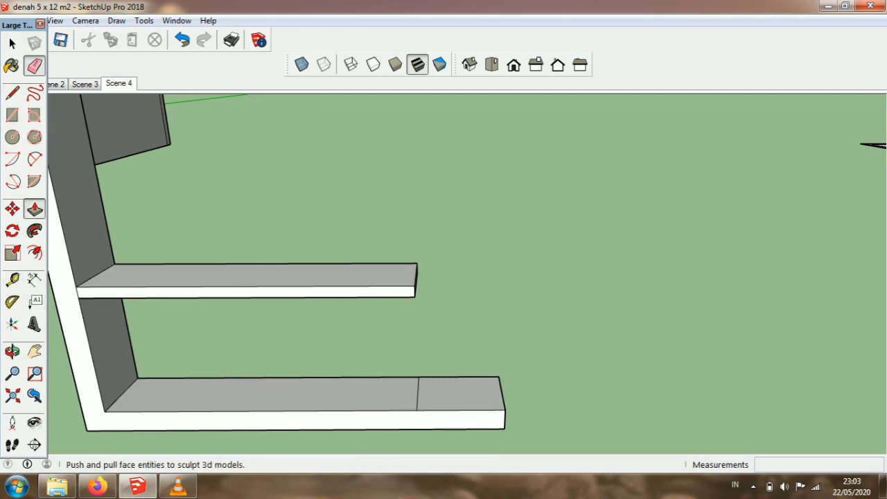
pyautogui.click(34, 208)
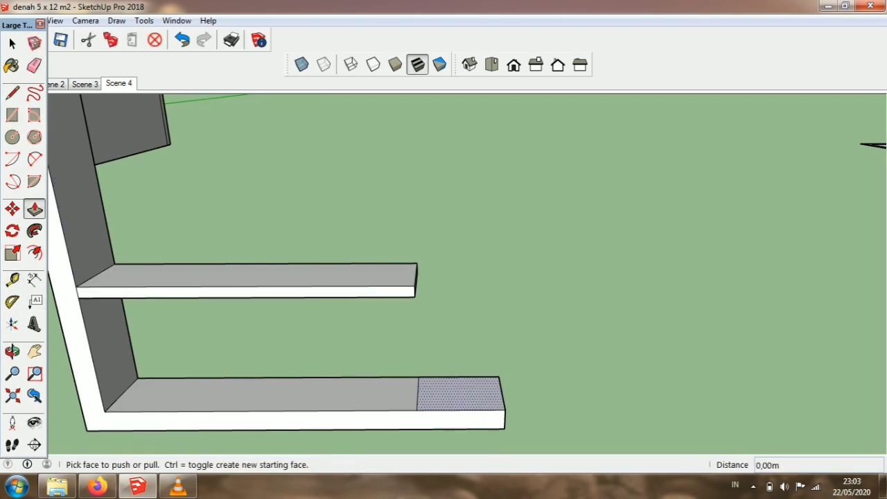
pyautogui.click(460, 394)
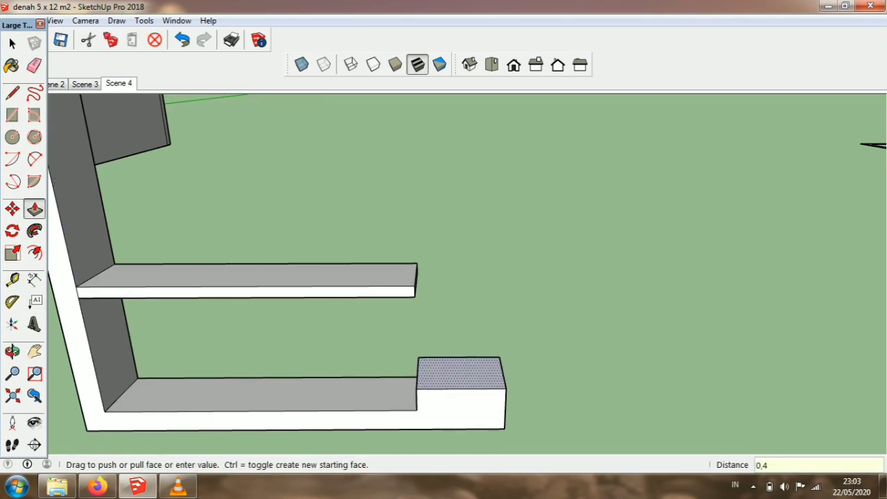
pyautogui.write('0,4')
pyautogui.press('Return')
# Step: Draw a horizontal line across the block's front face along the base slab's top edge, separating the block from the slab
pyautogui.click(12, 93)
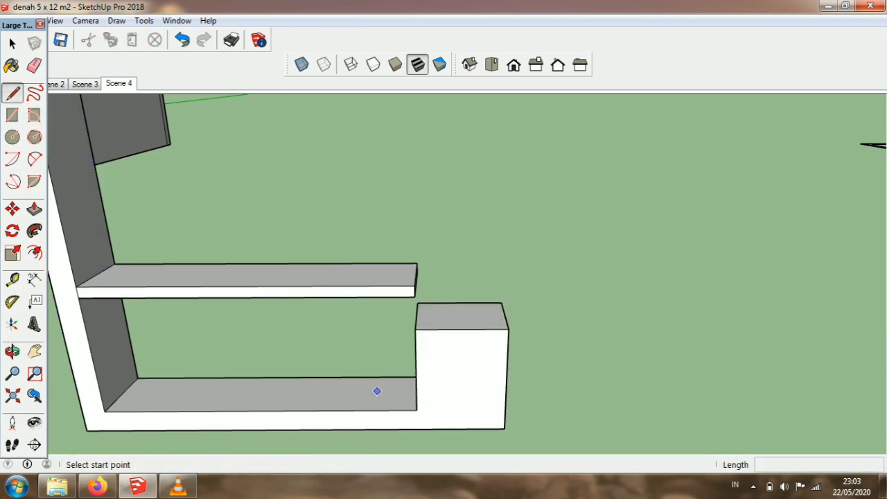
pyautogui.click(416, 410)
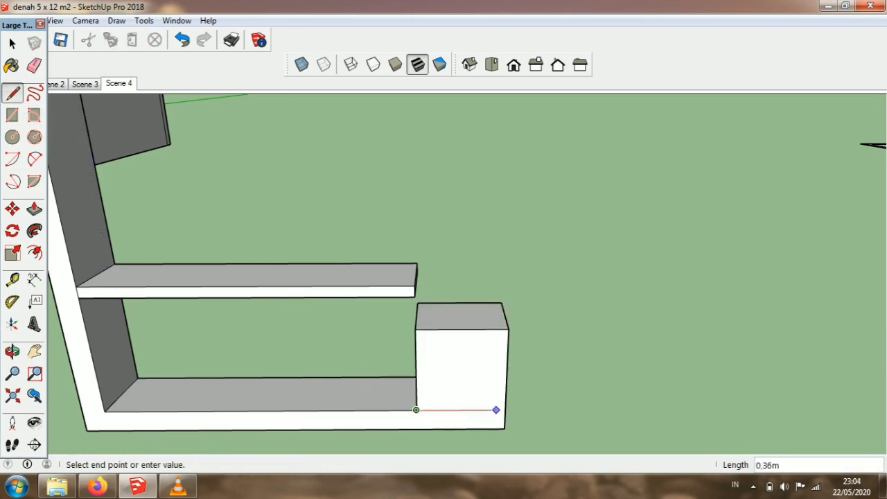
pyautogui.click(506, 411)
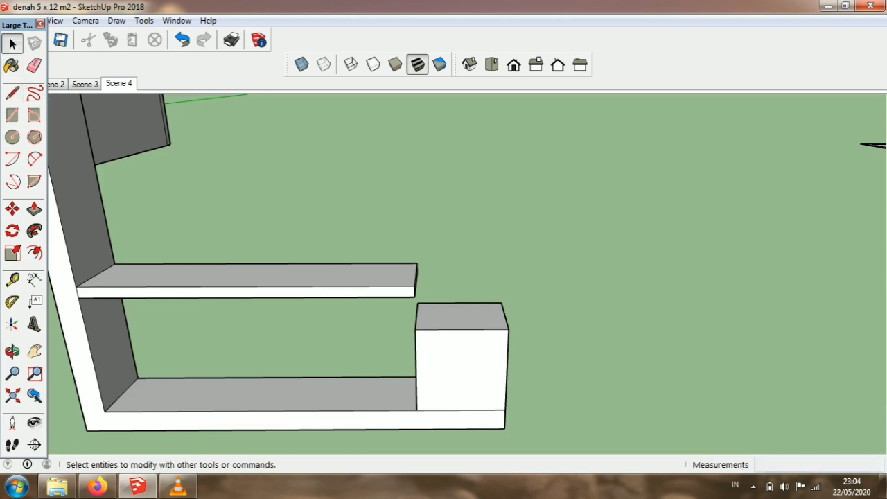
pyautogui.click(12, 43)
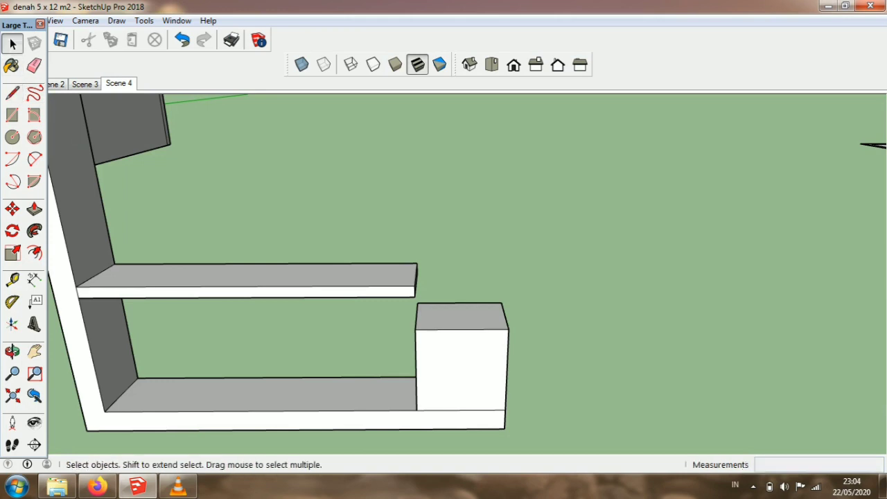
# Step: Extrude the block's inner side face 1.40 m along the base slab until it meets the upright
pyautogui.scroll(5, 348, 350)
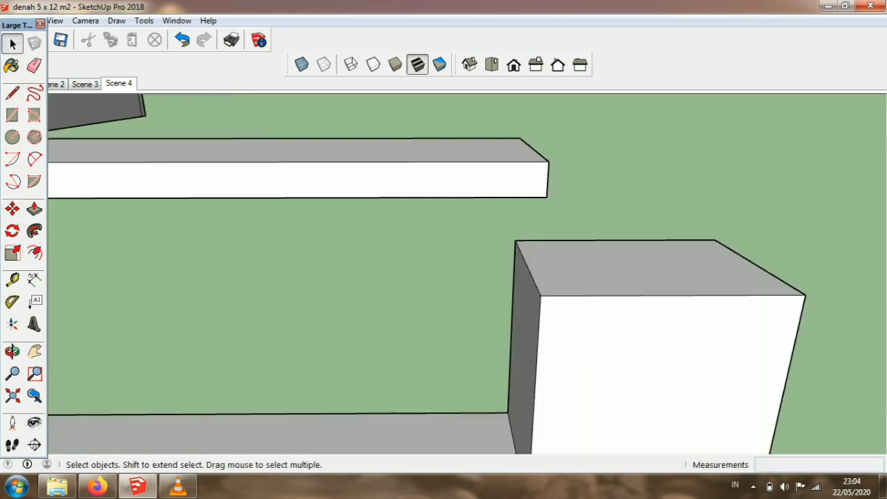
pyautogui.scroll(-5, 395, 344)
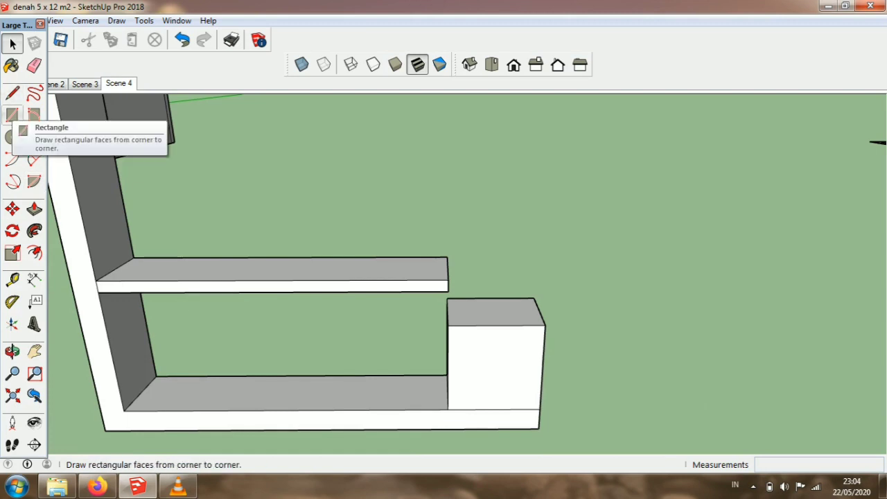
pyautogui.click(12, 351)
pyautogui.moveTo(228, 340); pyautogui.dragTo(285, 341)
pyautogui.click(34, 208)
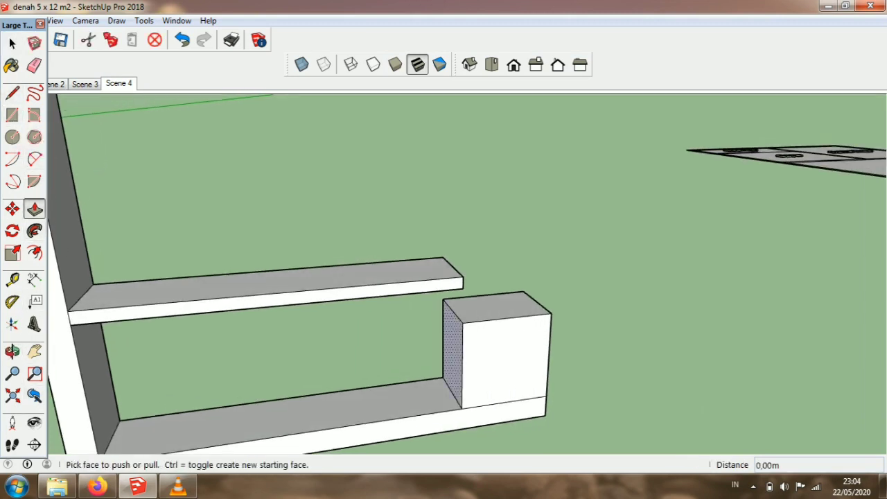
pyautogui.moveTo(452, 354); pyautogui.dragTo(90, 339)
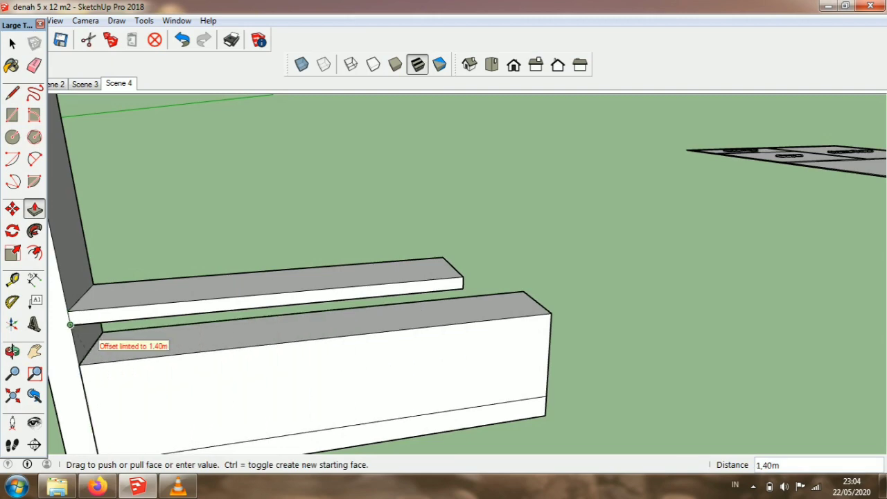
pyautogui.click(88, 338)
# Step: Extrude the underside of the middle shelf 0.15 m down to the top of the lower block
pyautogui.click(12, 352)
pyautogui.moveTo(333, 360); pyautogui.dragTo(278, 323)
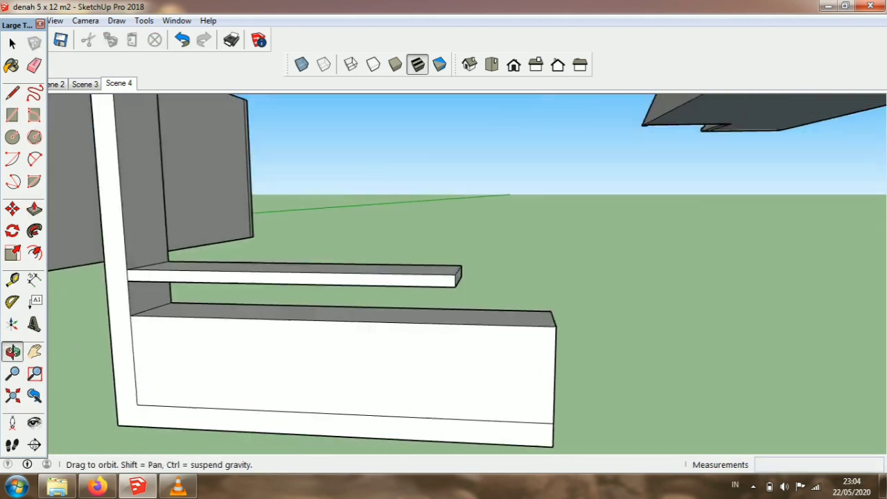
pyautogui.moveTo(368, 329); pyautogui.dragTo(310, 308, button='middle')
pyautogui.moveTo(309, 309); pyautogui.dragTo(346, 275)
pyautogui.click(35, 209)
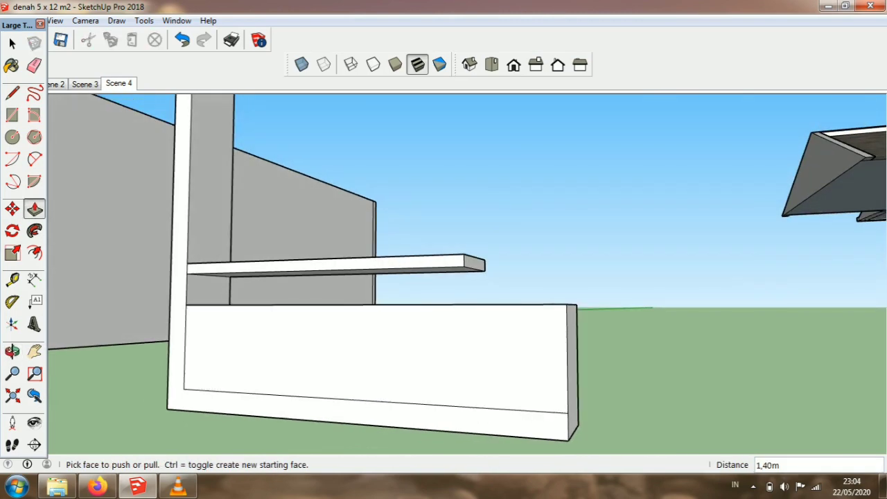
pyautogui.click(416, 271)
pyautogui.click(435, 304)
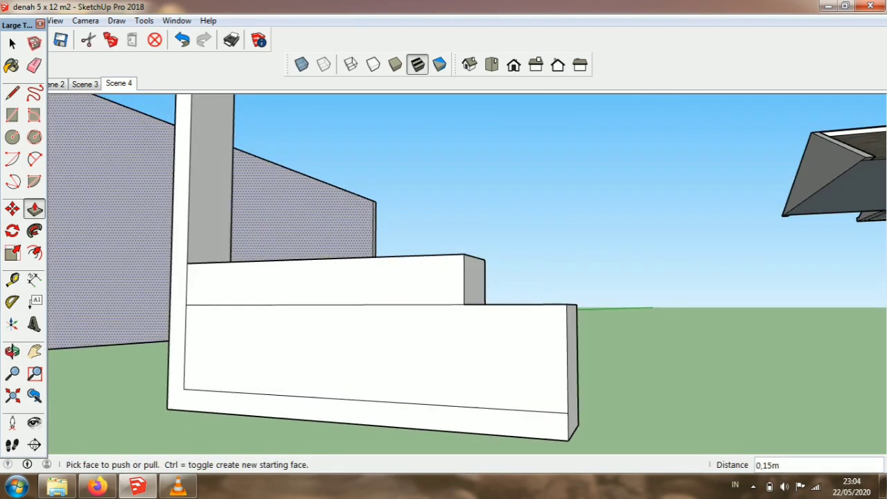
# Step: Place a horizontal guide on the upper block's front face, 0.05 m below its top edge
pyautogui.click(13, 352)
pyautogui.moveTo(299, 298); pyautogui.dragTo(352, 334)
pyautogui.scroll(2, 366, 281)
pyautogui.moveTo(366, 281); pyautogui.dragTo(331, 289)
pyautogui.press('t')
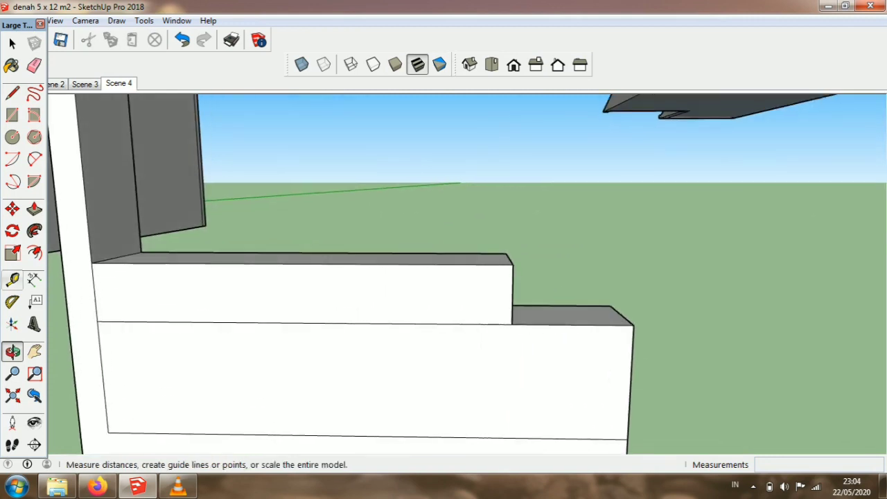
pyautogui.click(262, 264)
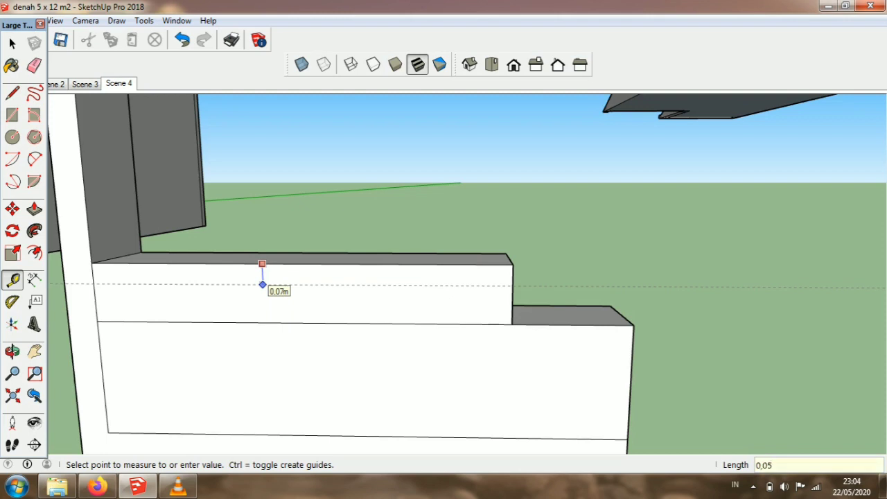
pyautogui.press('Return')
# Step: Draw a line along the guide across the upper block's front face, from the upright to its free end, and erase the guide
pyautogui.press('r')
pyautogui.press('l')
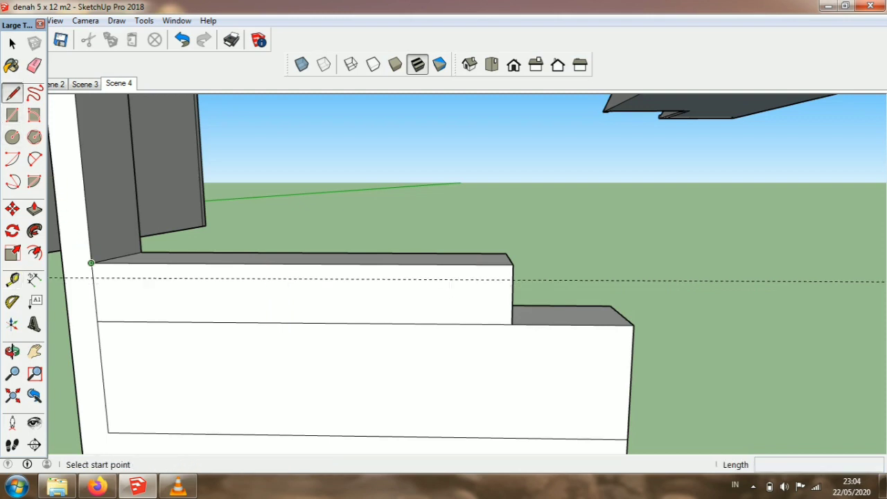
pyautogui.click(92, 278)
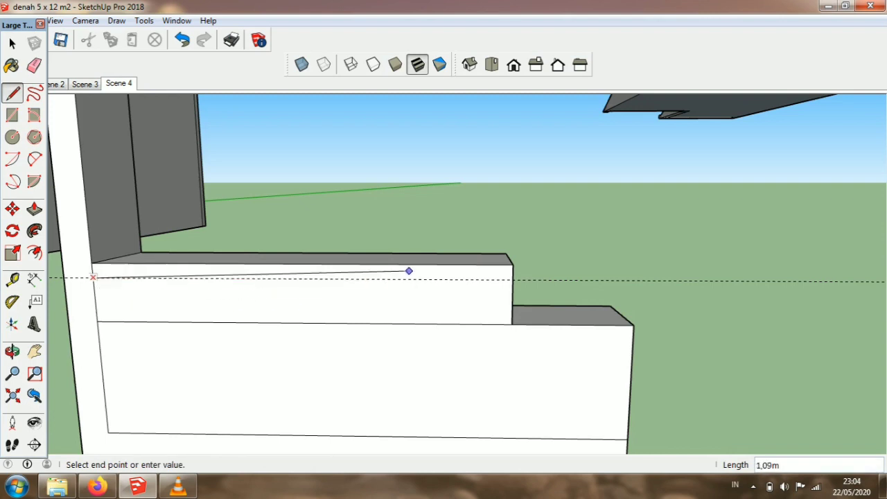
pyautogui.click(512, 278)
pyautogui.click(34, 65)
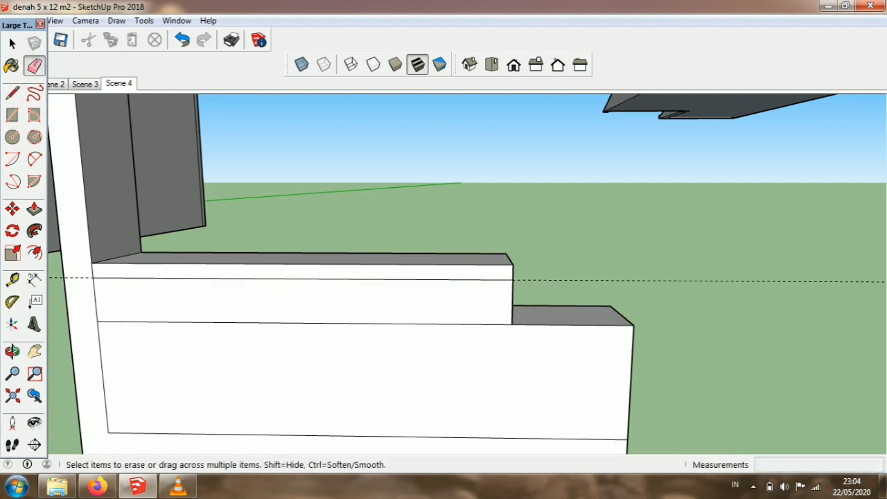
pyautogui.click(77, 278)
pyautogui.scroll(-4, 659, 305)
pyautogui.scroll(1, 493, 315)
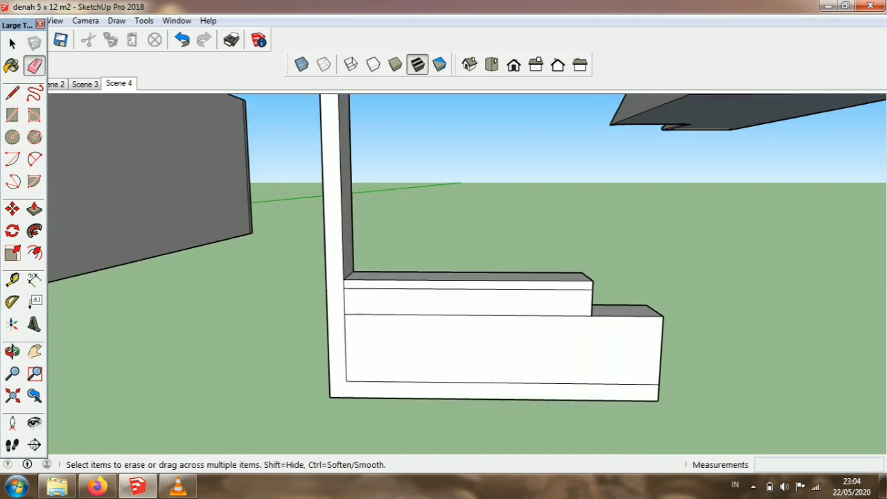
# Step: Place two horizontal guides on the lower block's front face, 0.12 m above its bottom line and 0.12 m below its top line
pyautogui.click(13, 279)
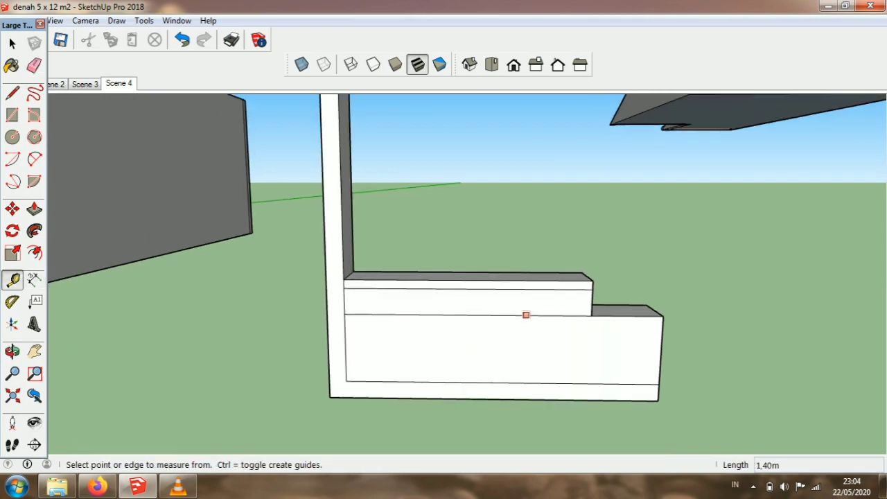
pyautogui.click(526, 315)
pyautogui.press('Escape')
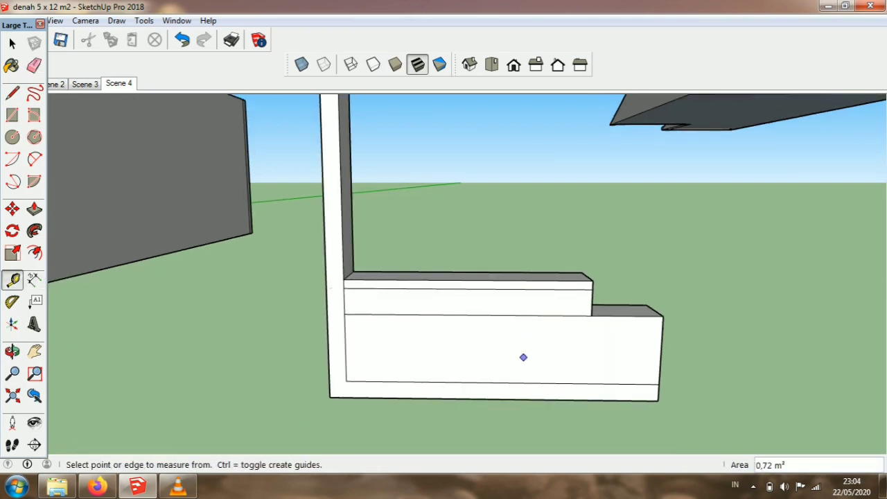
pyautogui.click(519, 382)
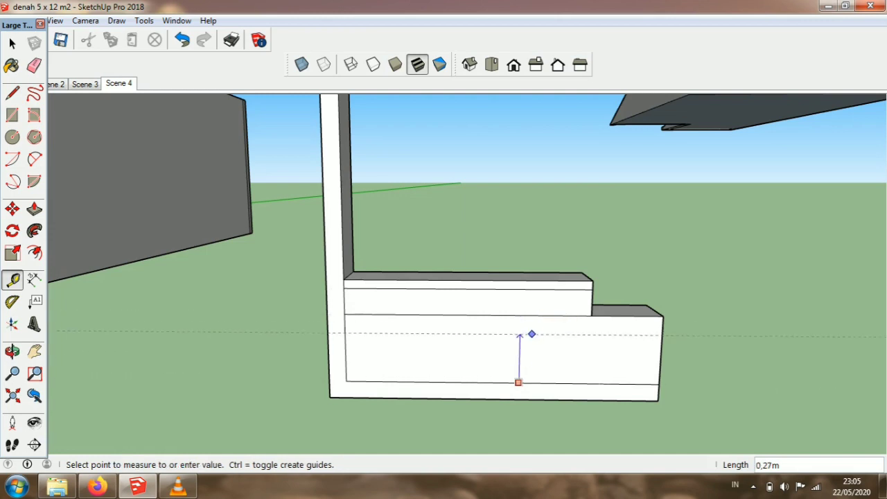
pyautogui.write('0,12')
pyautogui.press('Return')
pyautogui.click(554, 315)
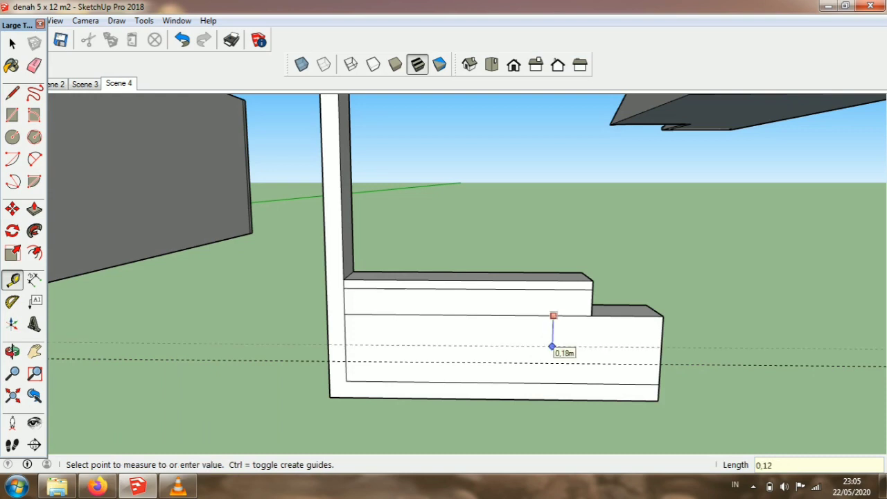
pyautogui.click(553, 338)
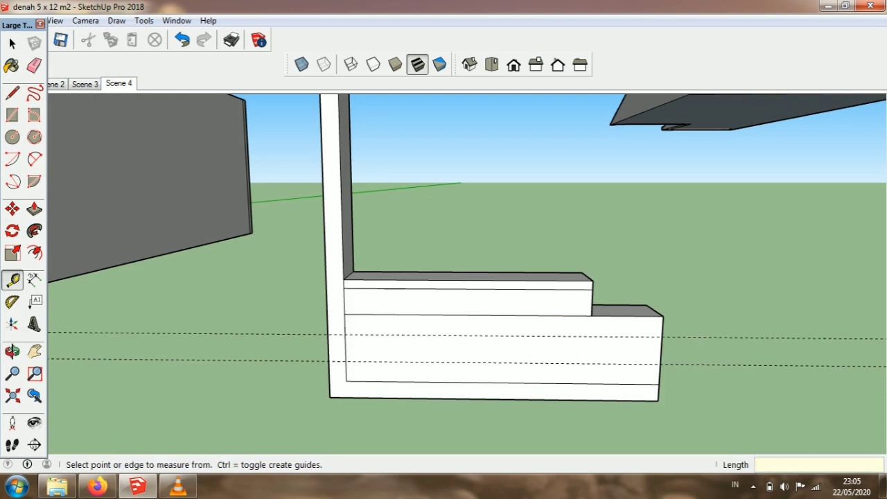
# Step: Draw a 1.80 by 0.16 m rectangle between the two guides on the lower block's front face and erase both guides
pyautogui.scroll(2, 511, 396)
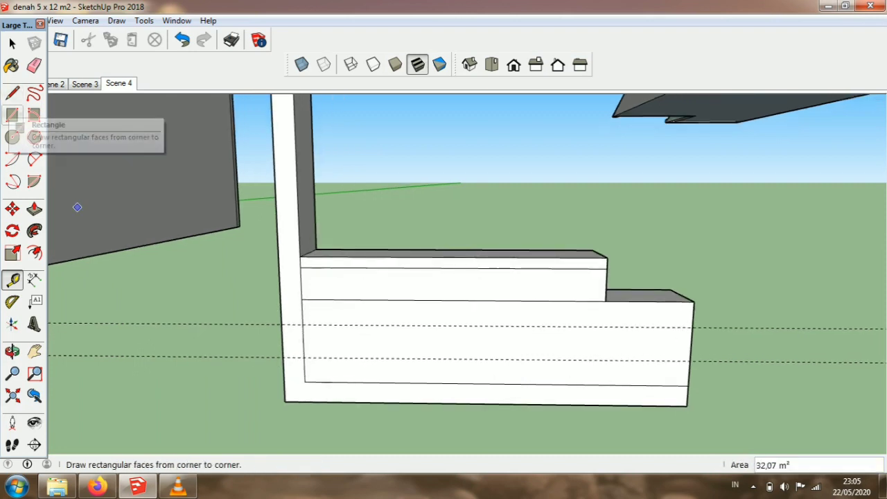
pyautogui.click(12, 114)
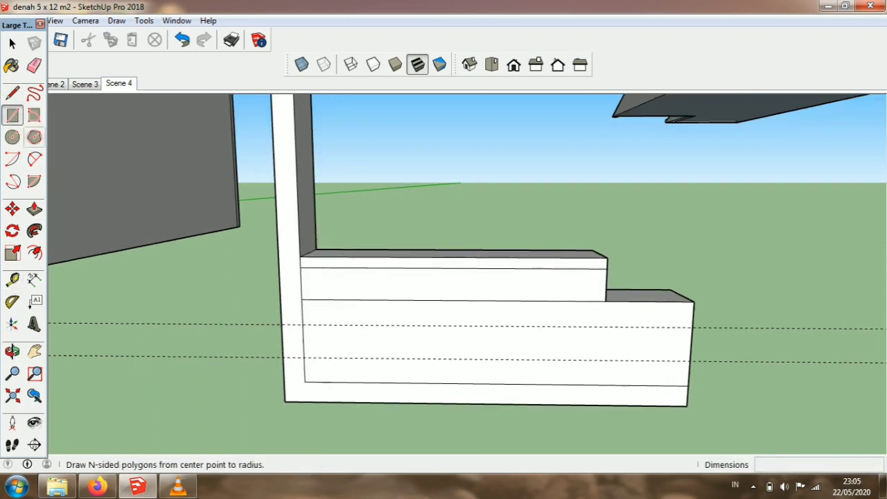
pyautogui.click(300, 267)
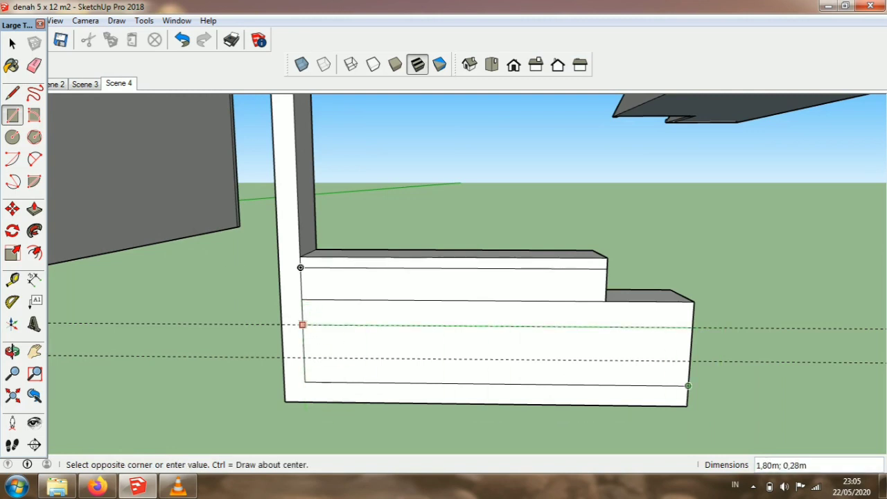
pyautogui.click(690, 359)
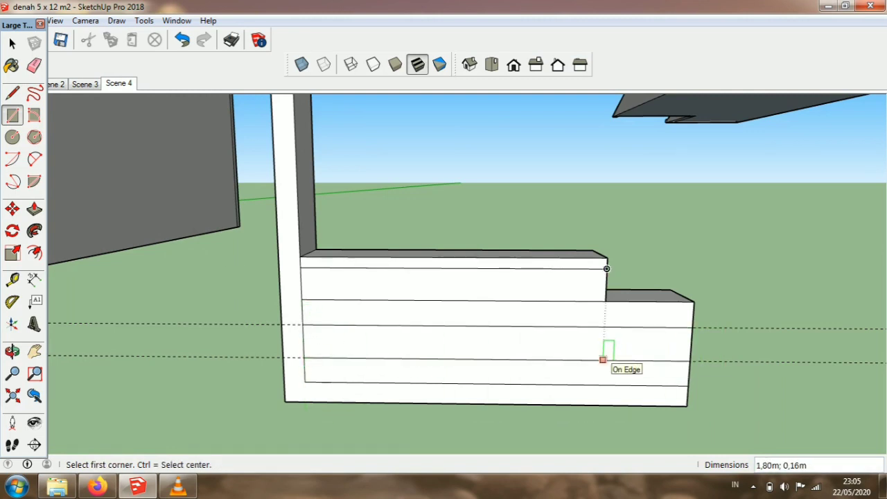
pyautogui.click(34, 65)
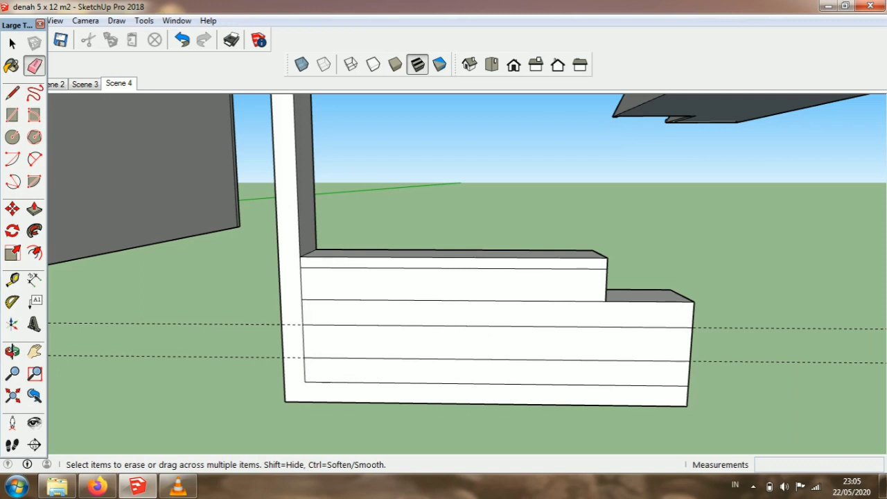
pyautogui.moveTo(142, 314); pyautogui.dragTo(140, 365)
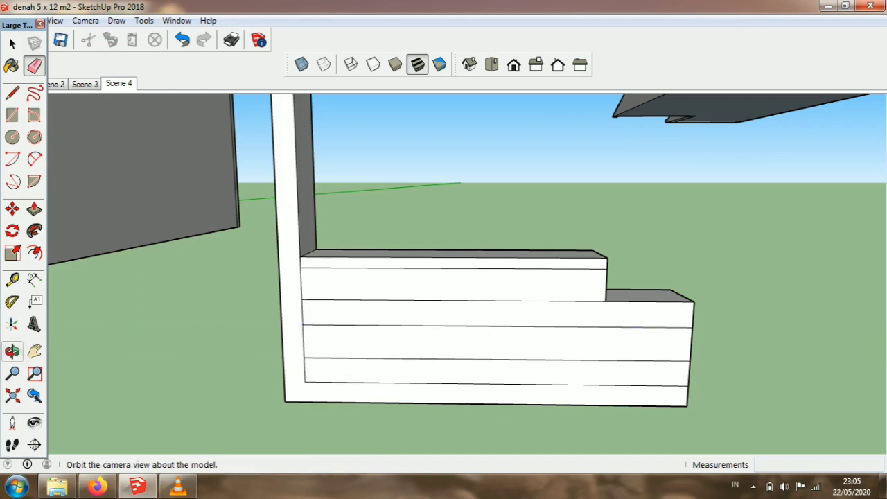
# Step: Push all five horizontal bands on the front of the stepped cabinet 0.02 m inward
pyautogui.click(12, 351)
pyautogui.moveTo(347, 264); pyautogui.dragTo(281, 305)
pyautogui.scroll(1, 449, 271)
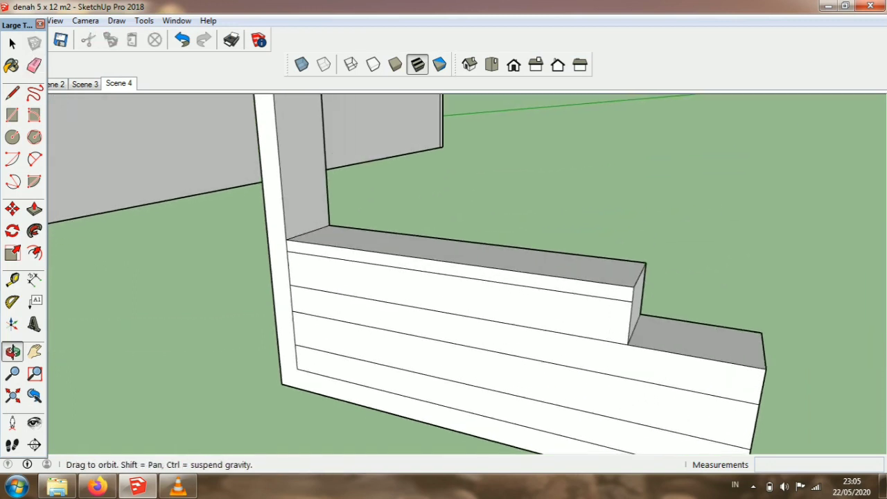
pyautogui.click(34, 209)
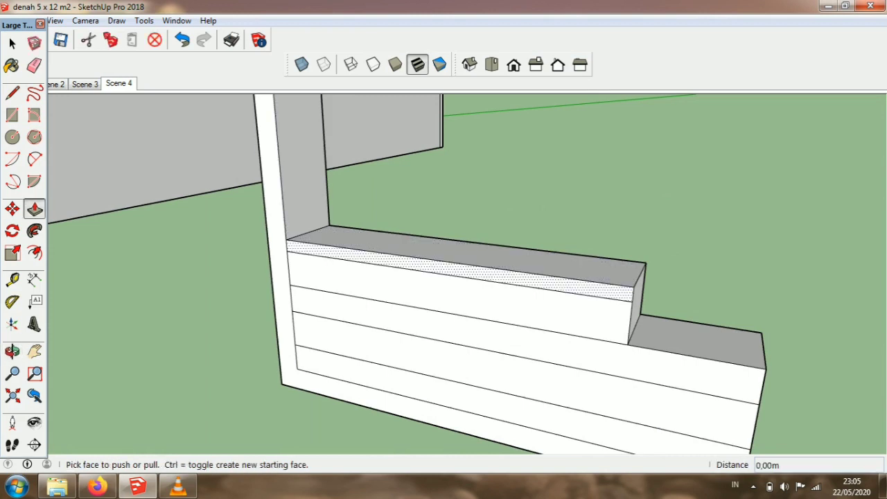
pyautogui.click(444, 268)
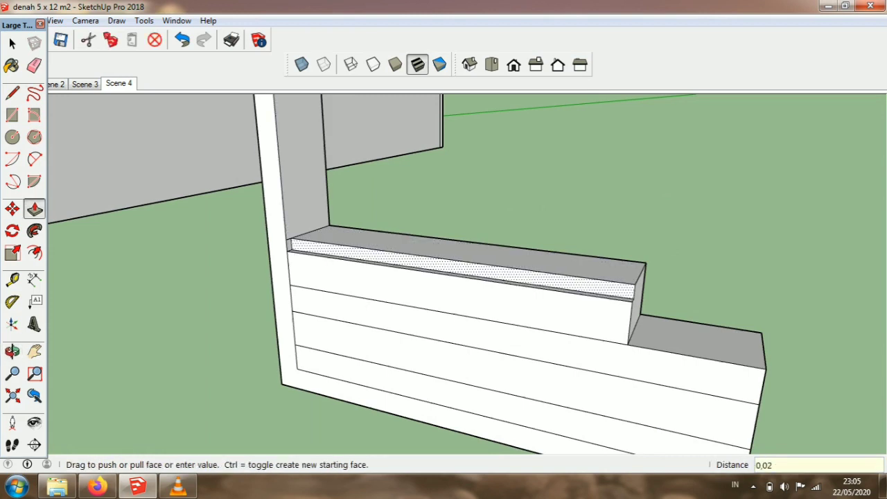
pyautogui.press('Return')
pyautogui.doubleClick(314, 258)
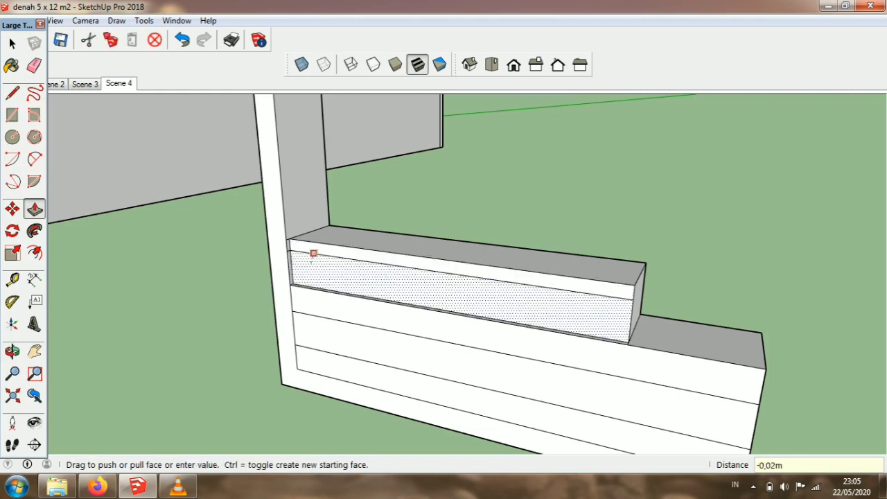
pyautogui.doubleClick(309, 293)
pyautogui.doubleClick(308, 313)
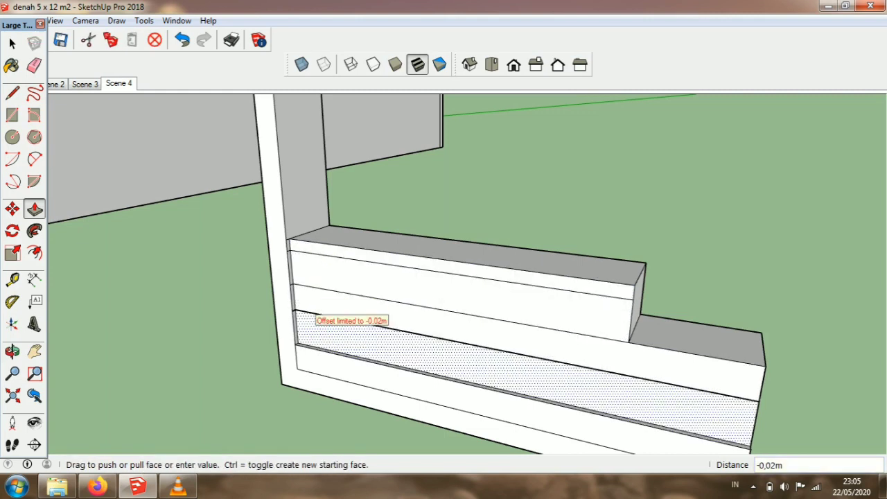
pyautogui.doubleClick(307, 341)
pyautogui.scroll(3, 307, 346)
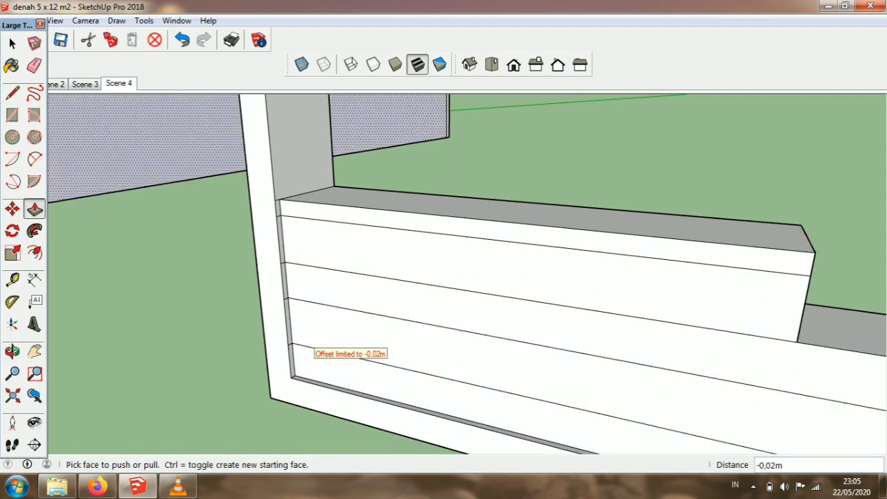
# Step: Erase the short leftover edges between the bands on the narrow inner side face of the upright
pyautogui.press('e')
pyautogui.scroll(5, 312, 353)
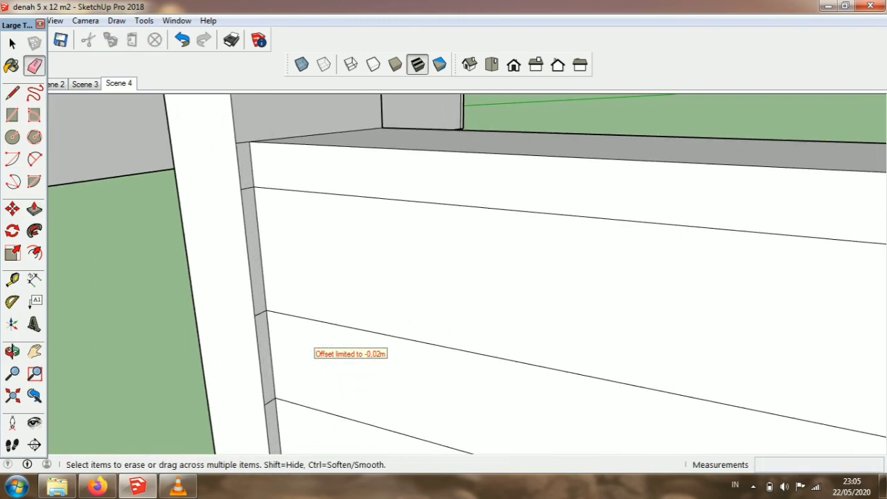
pyautogui.scroll(2, 261, 313)
pyautogui.click(262, 314)
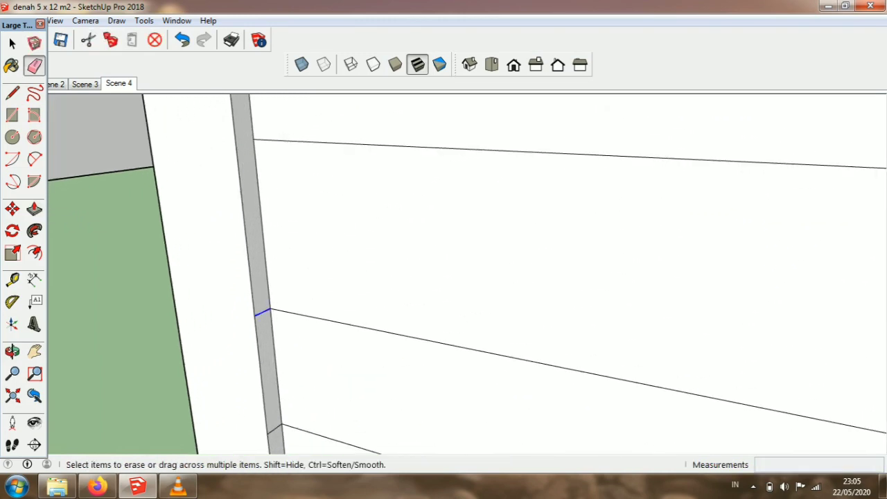
pyautogui.scroll(-3, 262, 309)
pyautogui.scroll(3, 271, 378)
pyautogui.scroll(-4, 276, 378)
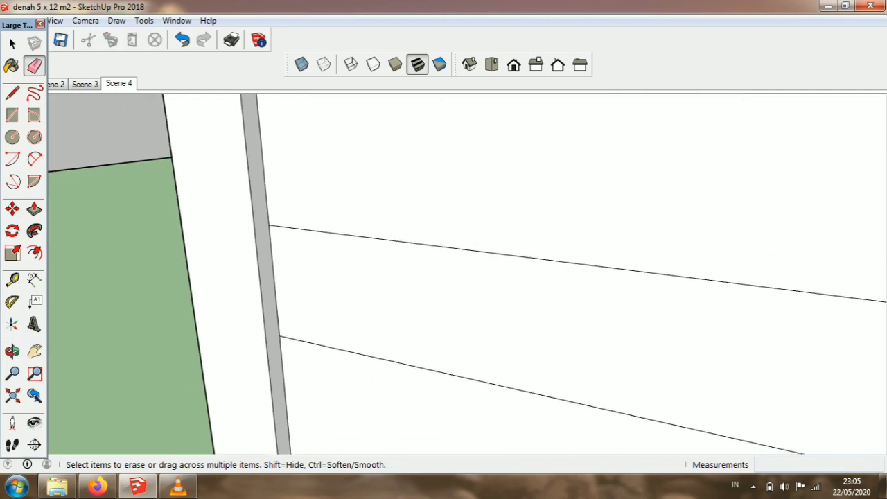
pyautogui.scroll(4, 281, 355)
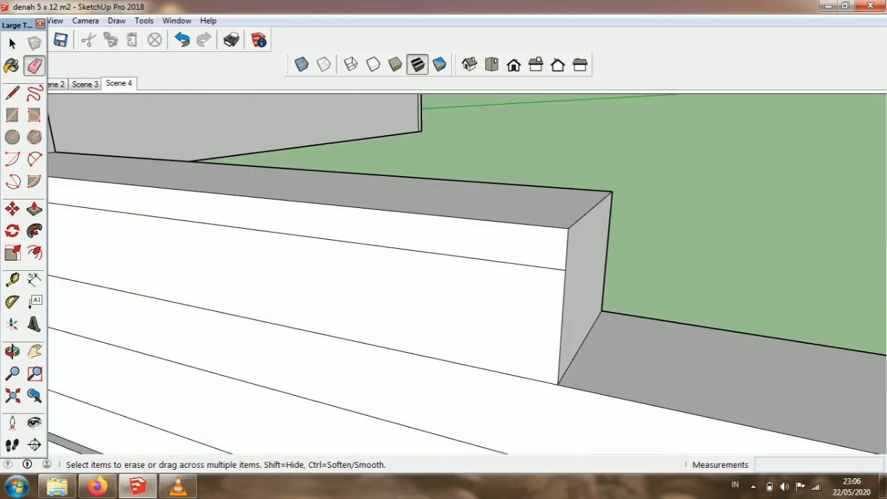
# Step: Draw a 0.28 m line across the free end of the lower block, level with the top of the base
pyautogui.click(12, 352)
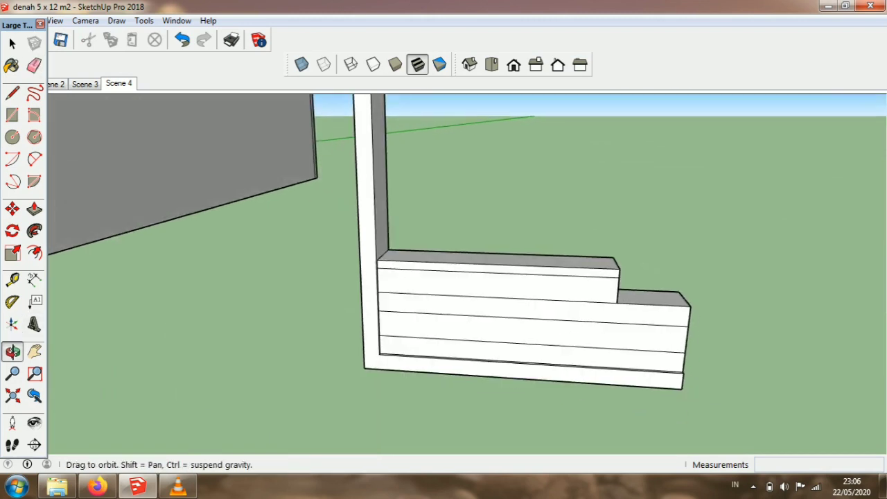
pyautogui.scroll(-4, 306, 334)
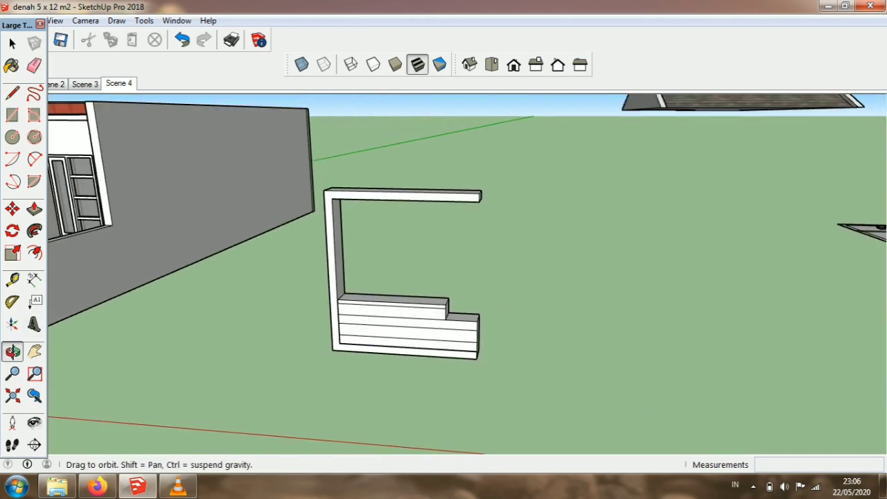
pyautogui.scroll(5, 461, 339)
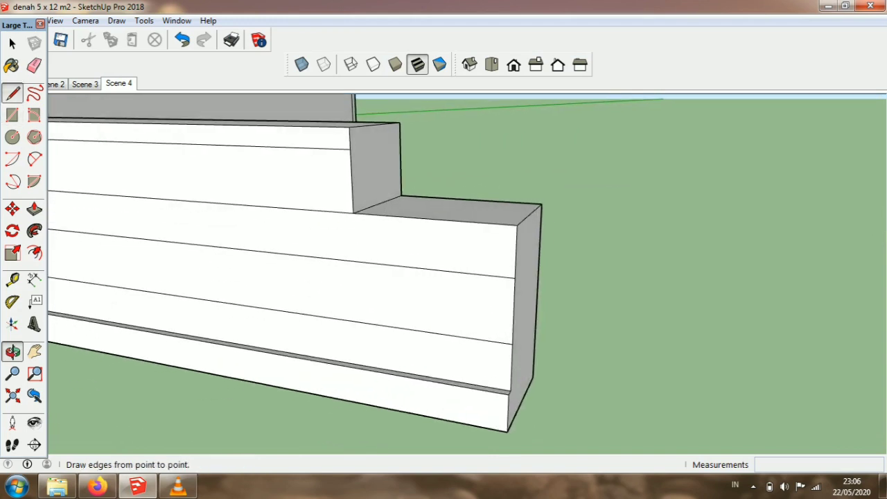
pyautogui.click(11, 92)
pyautogui.click(511, 390)
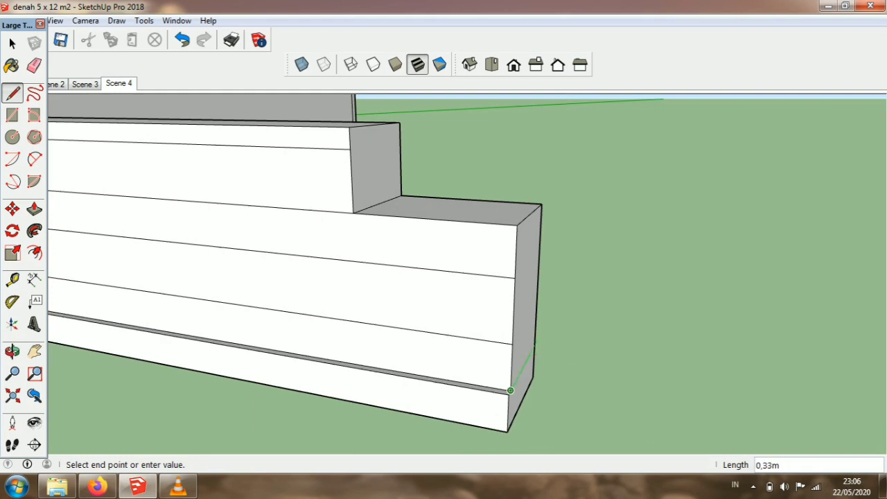
pyautogui.scroll(1, 530, 349)
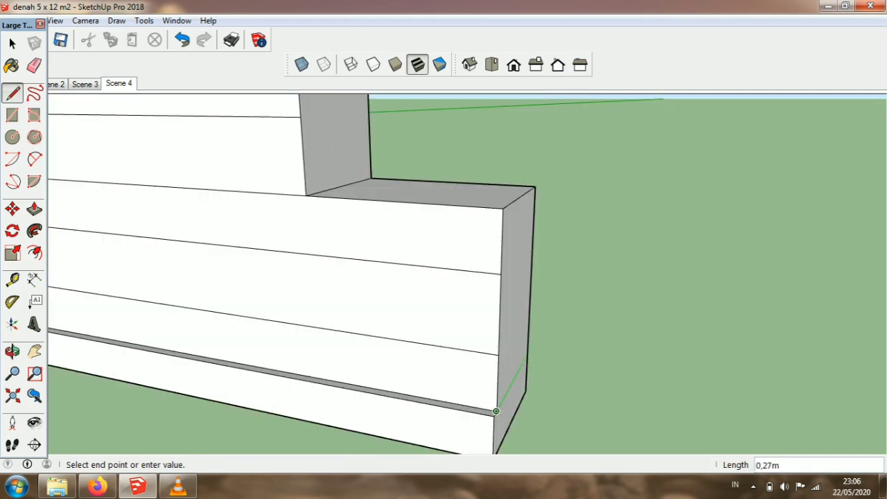
pyautogui.click(527, 353)
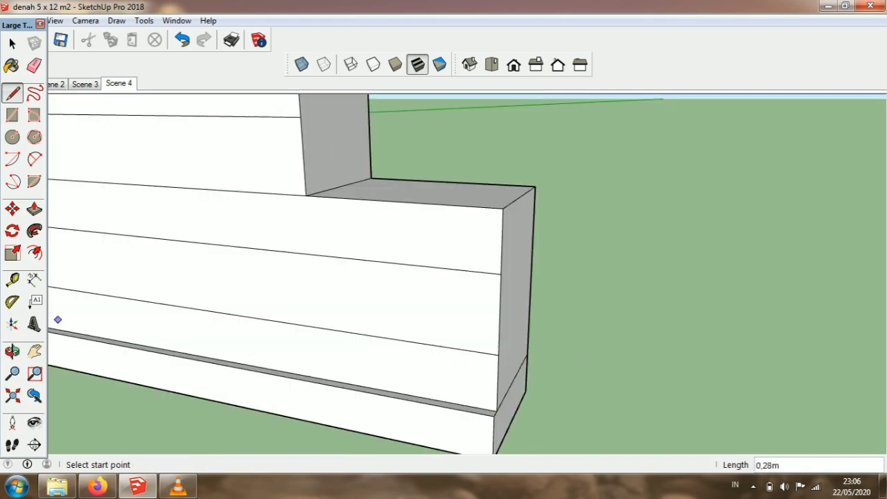
# Step: Examine the overall shape of the shelf unit from the front and from its free end
pyautogui.click(13, 351)
pyautogui.moveTo(486, 312); pyautogui.dragTo(540, 278)
pyautogui.scroll(-3, 340, 322)
pyautogui.scroll(-5, 554, 257)
pyautogui.scroll(4, 548, 236)
pyautogui.scroll(-3, 545, 263)
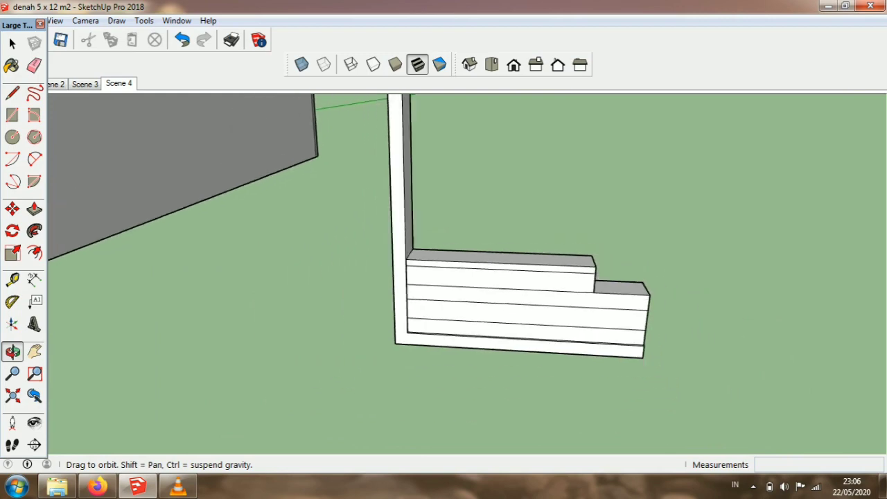
pyautogui.scroll(-3, 527, 277)
pyautogui.scroll(2, 527, 278)
pyautogui.moveTo(526, 278); pyautogui.dragTo(382, 312)
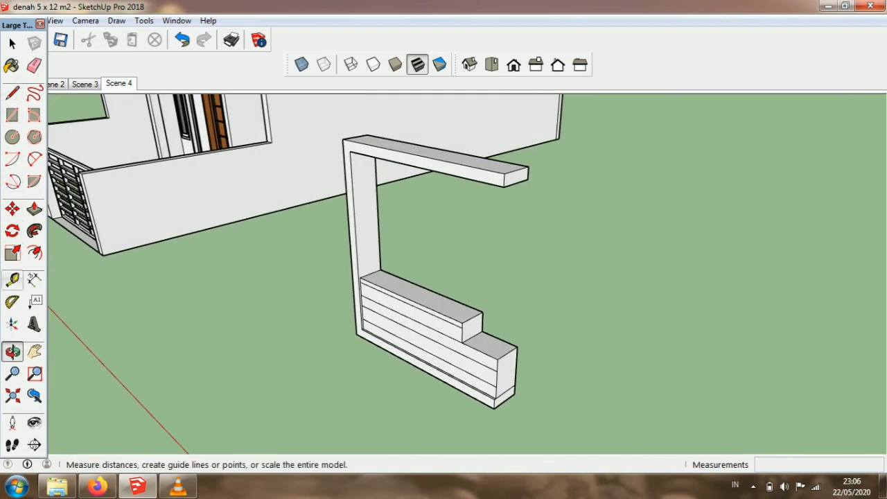
# Step: Measure the height between the top board's free end and the lower block, and the depth of the lower block's exposed top
pyautogui.click(12, 279)
pyautogui.click(516, 183)
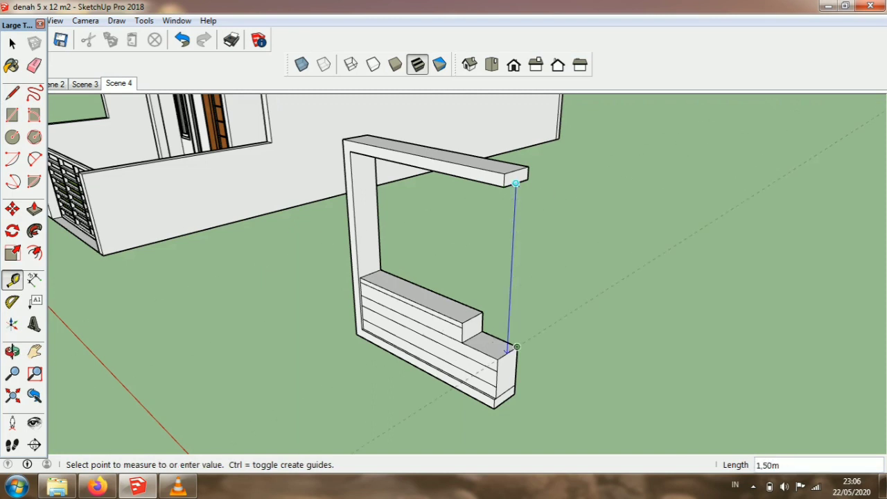
pyautogui.click(506, 353)
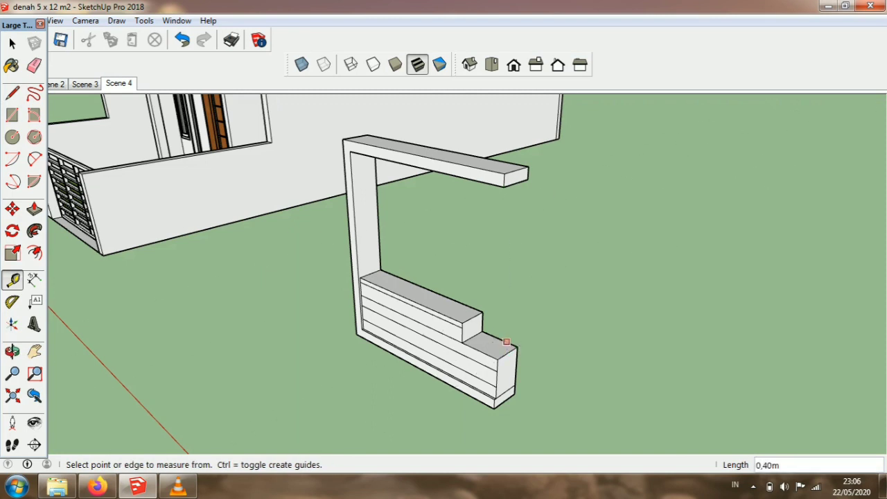
pyautogui.scroll(1, 520, 347)
pyautogui.click(474, 352)
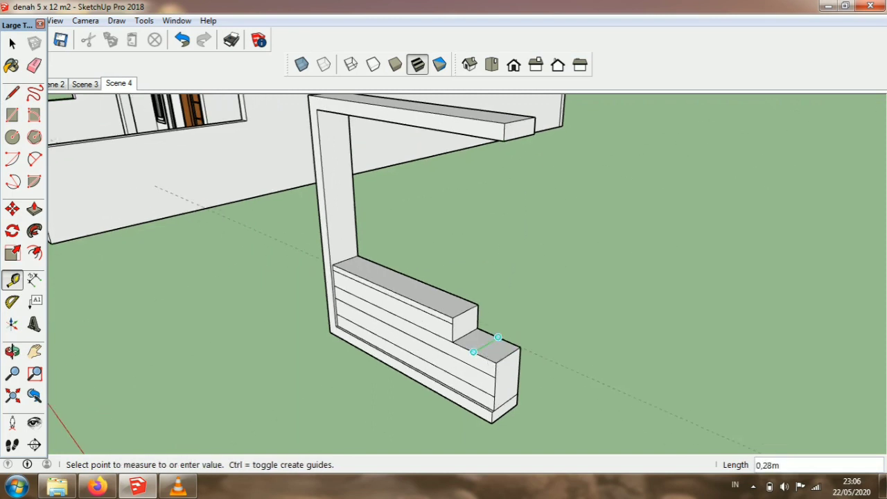
pyautogui.click(499, 337)
pyautogui.scroll(-1, 505, 339)
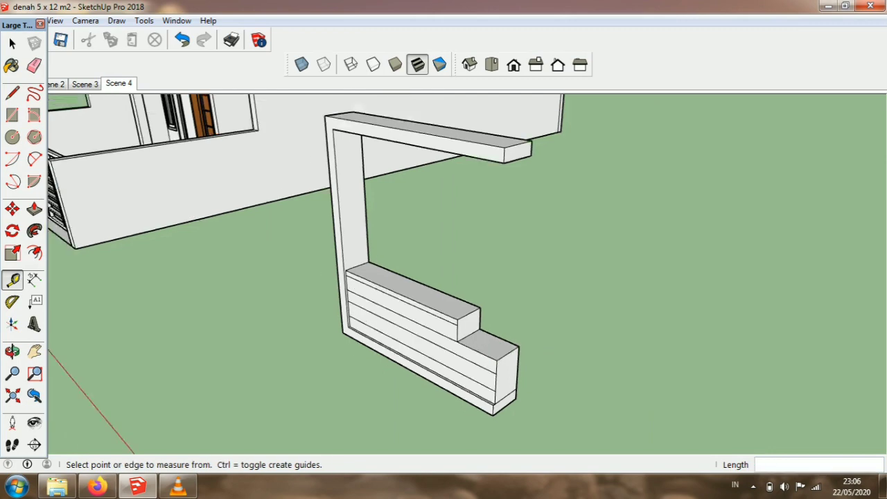
# Step: Draw a line about 2.04 m long along the base's top on the rear face, plus one along the upright's inner edge
pyautogui.scroll(2, 505, 338)
pyautogui.scroll(-2, 505, 341)
pyautogui.scroll(2, 506, 341)
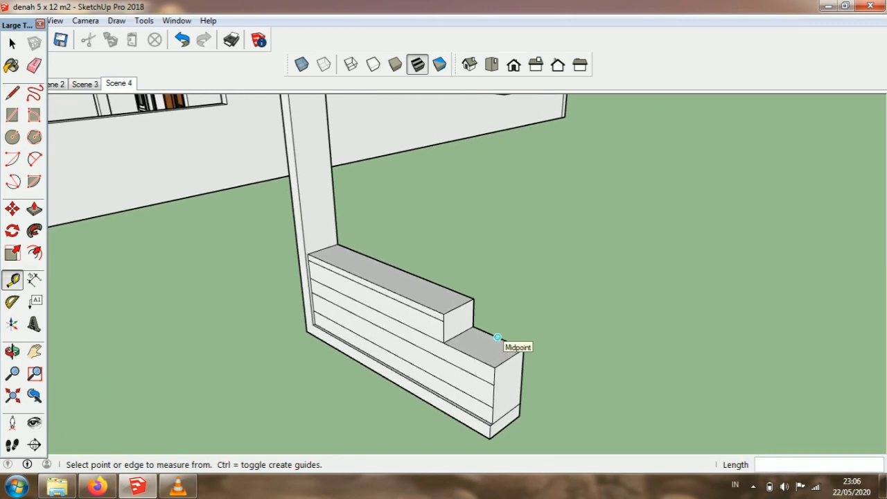
pyautogui.press('o')
pyautogui.moveTo(505, 340); pyautogui.dragTo(389, 327, button='middle')
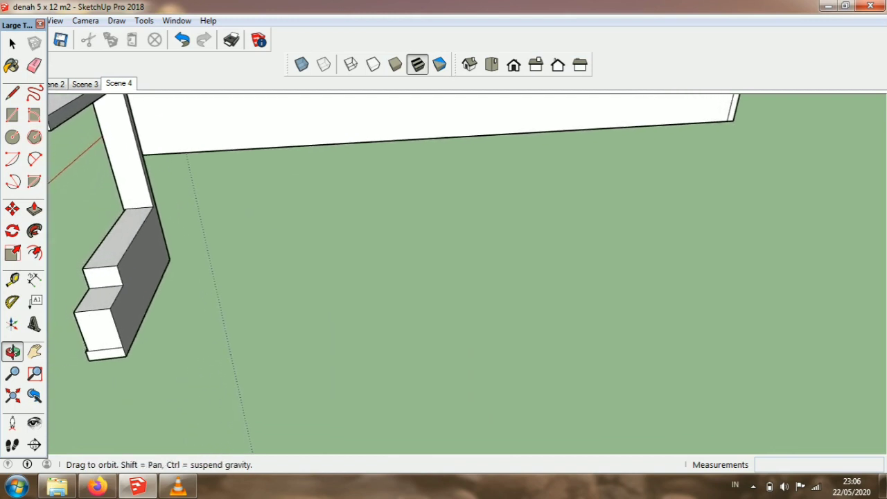
pyautogui.press('l')
pyautogui.click(123, 347)
pyautogui.scroll(2, 167, 263)
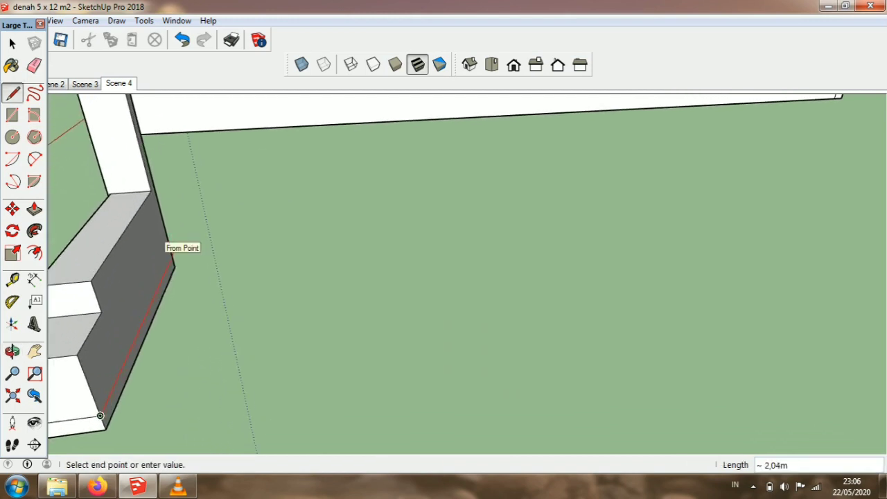
pyautogui.click(171, 256)
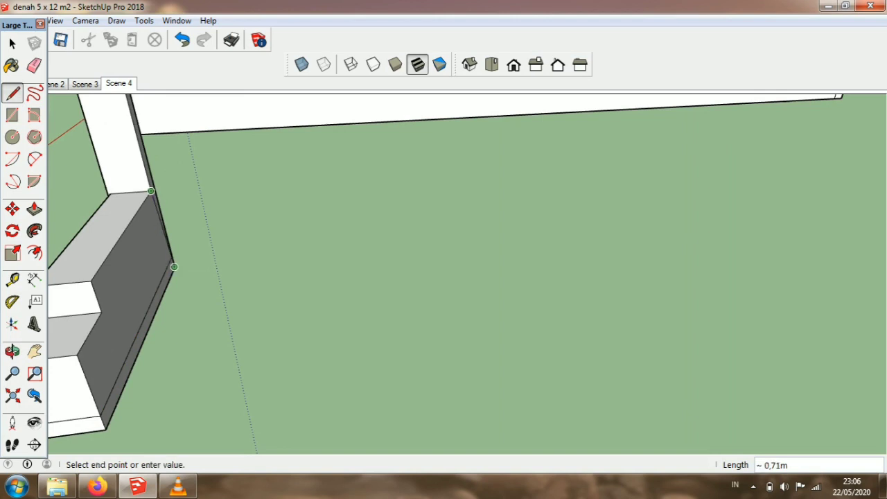
pyautogui.click(173, 265)
# Step: Erase the leftover line segment at the rear face's lower corner where the base and upright outlines meet
pyautogui.click(34, 65)
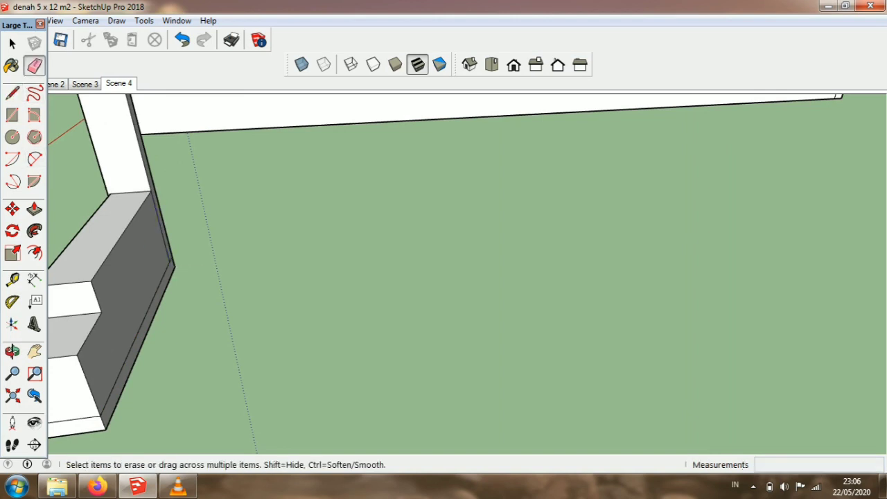
pyautogui.scroll(5, 170, 258)
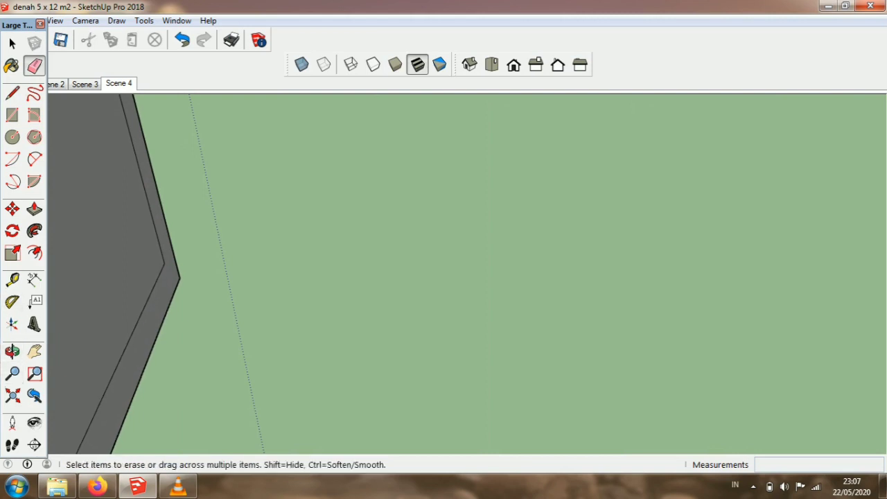
pyautogui.click(13, 352)
pyautogui.moveTo(277, 277); pyautogui.dragTo(319, 277)
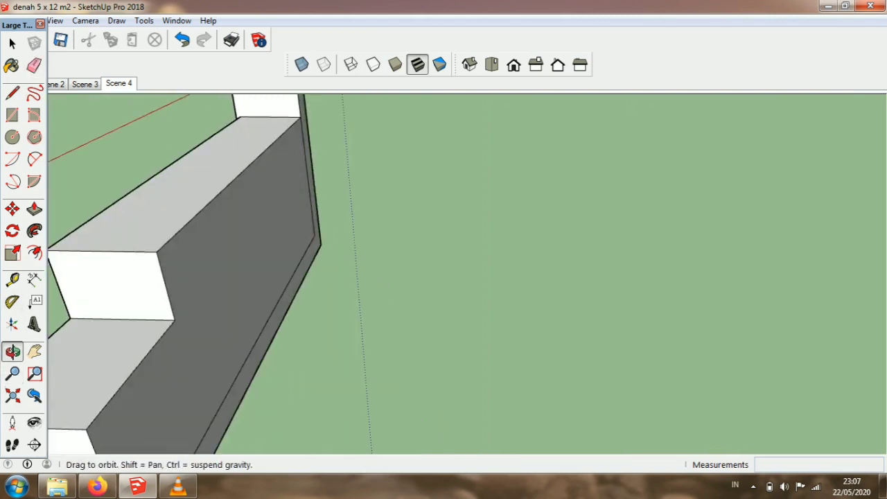
# Step: Push the stepped cabinet's rear face inward by 0.02 m
pyautogui.scroll(-2, 319, 208)
pyautogui.click(35, 208)
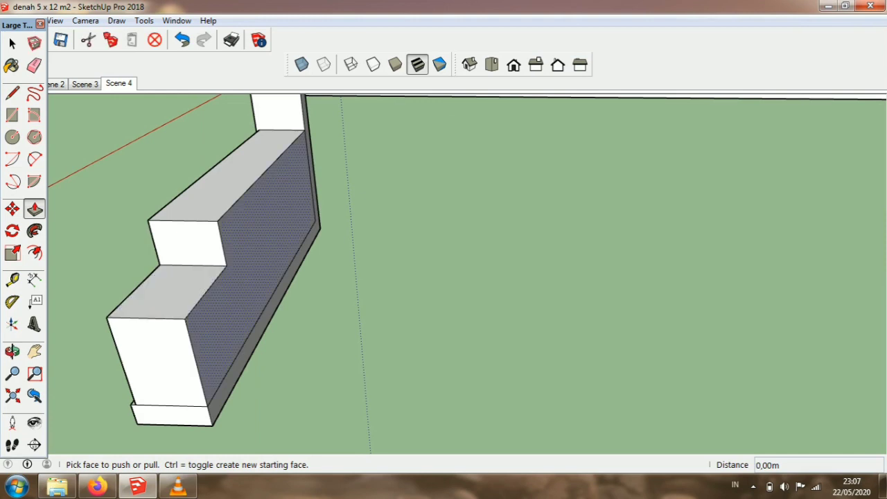
pyautogui.click(234, 297)
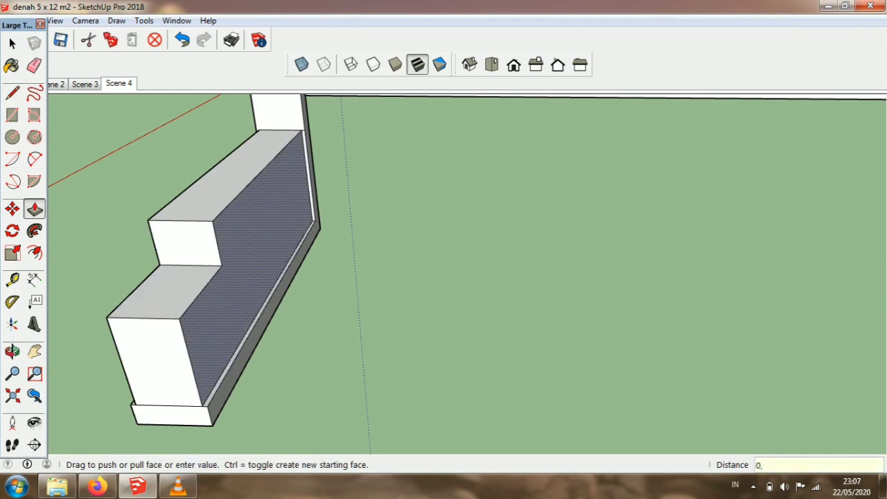
pyautogui.press('Return')
pyautogui.scroll(-1, 251, 305)
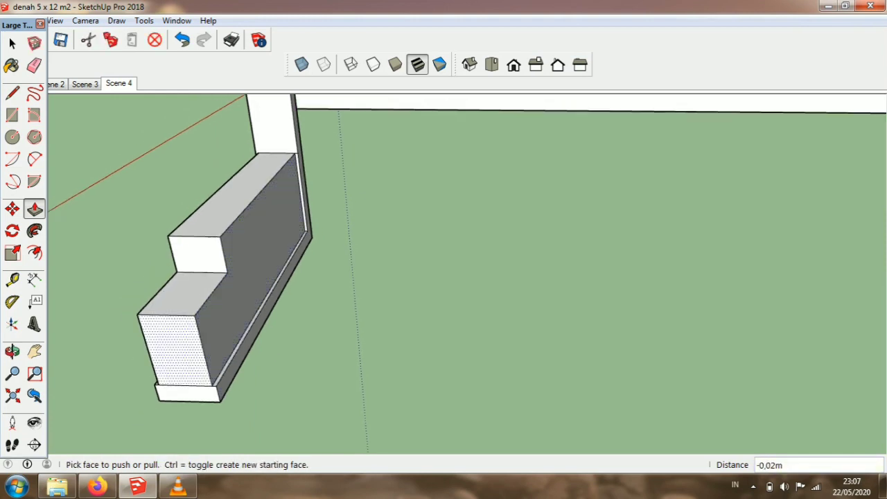
# Step: Measure the depth and the length of the lower block's exposed top from the front side
pyautogui.click(13, 351)
pyautogui.moveTo(228, 305); pyautogui.dragTo(444, 281)
pyautogui.scroll(-2, 444, 267)
pyautogui.scroll(3, 513, 330)
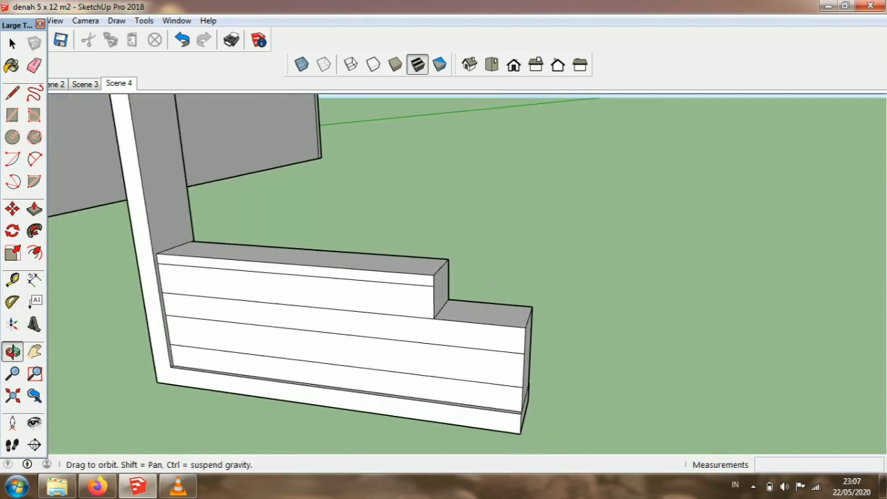
pyautogui.click(12, 280)
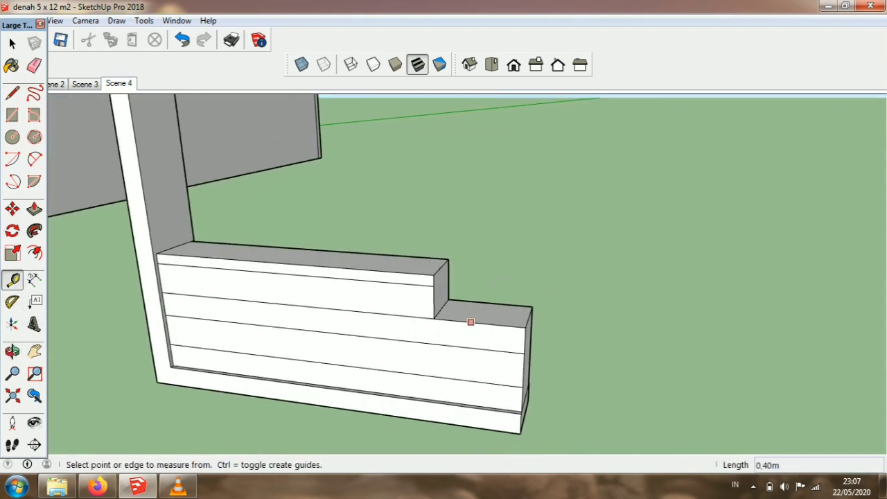
pyautogui.click(479, 323)
pyautogui.scroll(1, 488, 302)
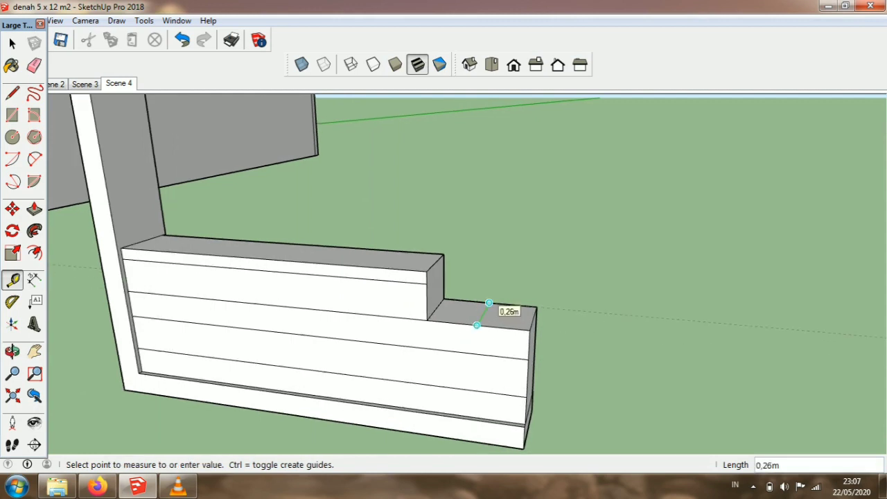
pyautogui.press('Escape')
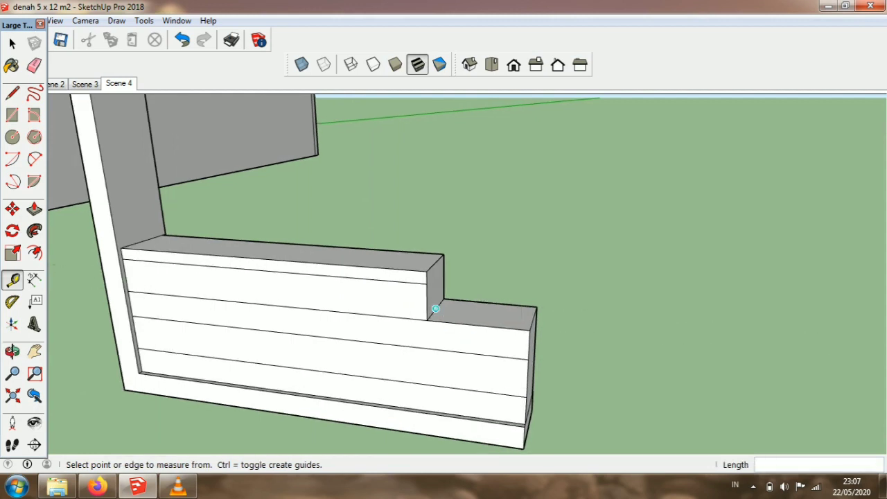
pyautogui.click(435, 309)
pyautogui.click(533, 317)
pyautogui.scroll(-6, 533, 317)
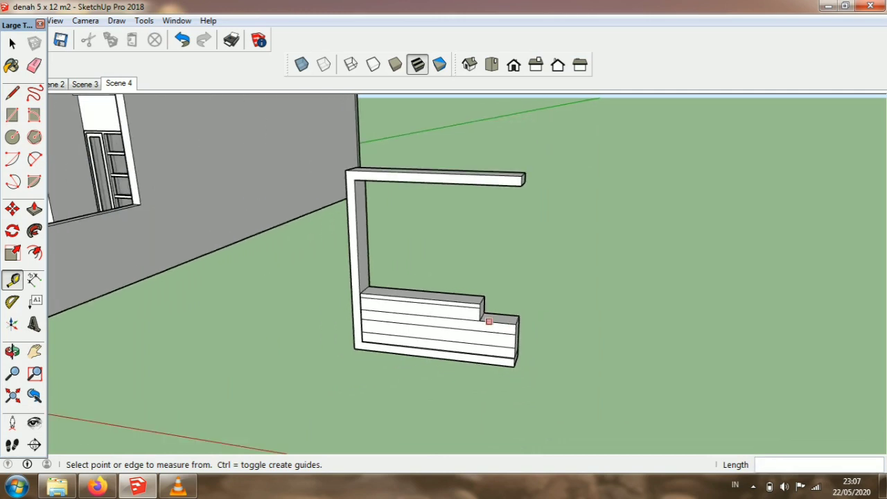
# Step: Draw a 0.4 by 0.26 m rectangle on the ground beside the shelf unit's free end
pyautogui.click(12, 115)
pyautogui.scroll(-3, 288, 295)
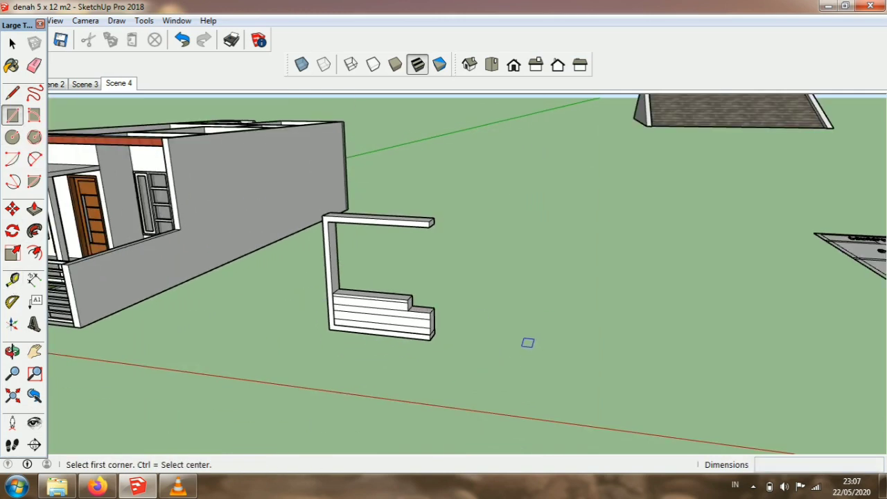
pyautogui.click(522, 347)
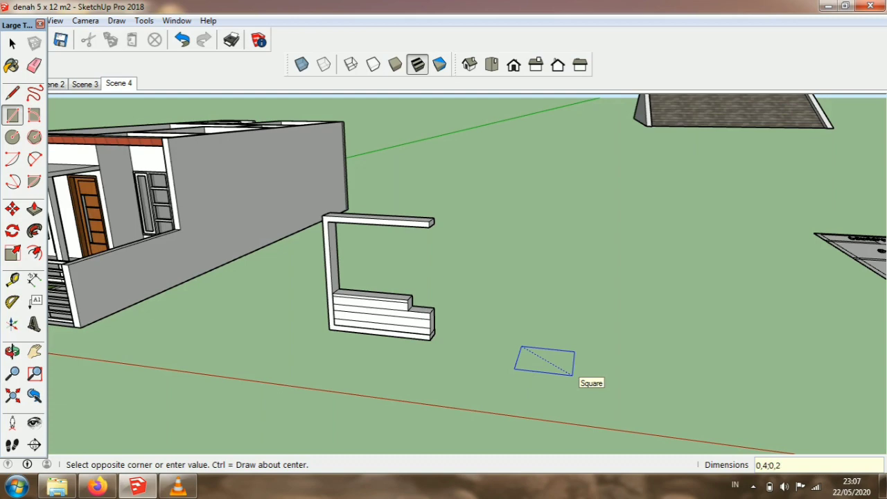
pyautogui.write('0,4;0,26')
pyautogui.press('Return')
pyautogui.scroll(3, 535, 348)
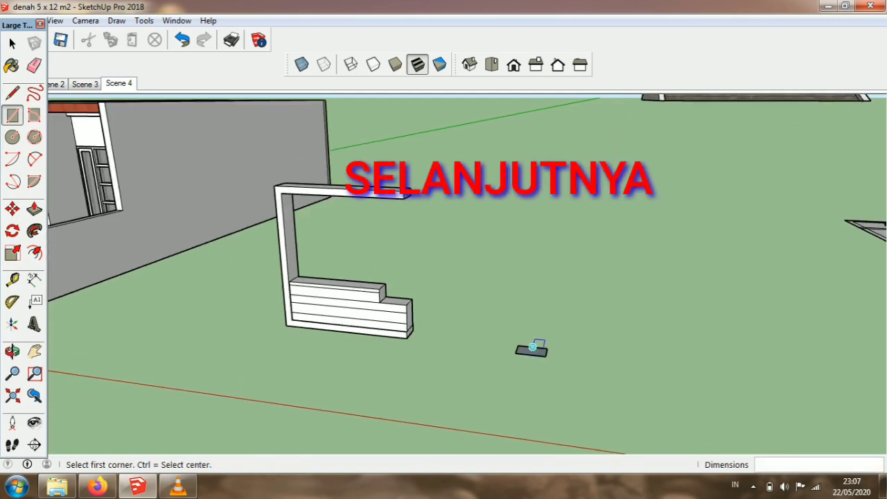
# Step: Extrude the ground rectangle 1.5 m upward into a tall box
pyautogui.click(12, 43)
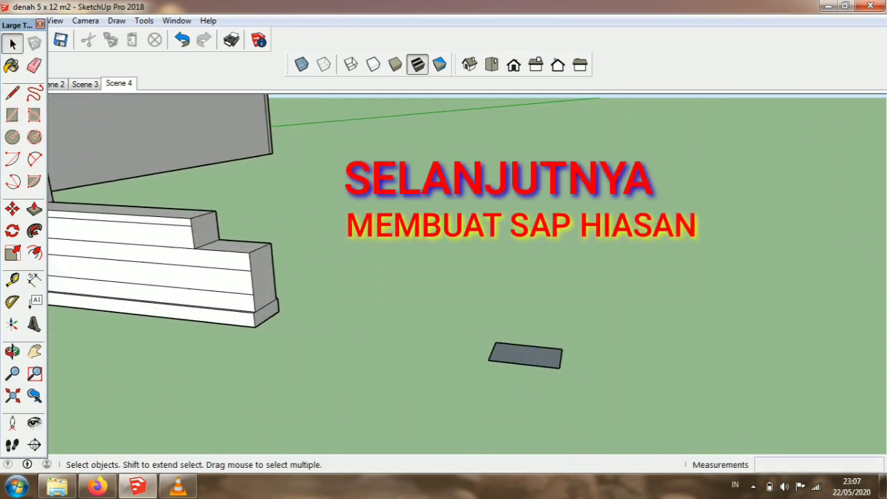
pyautogui.rightClick(536, 356)
pyautogui.click(581, 298)
pyautogui.press('p')
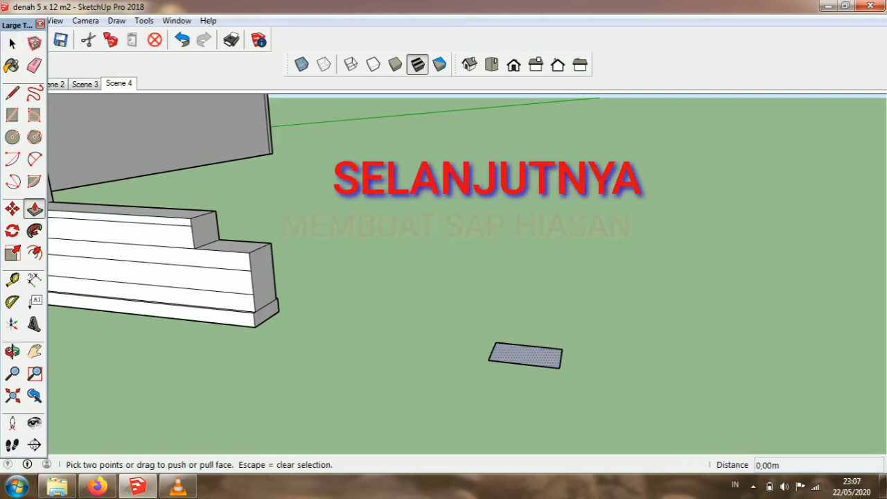
pyautogui.click(524, 355)
pyautogui.write('1,5')
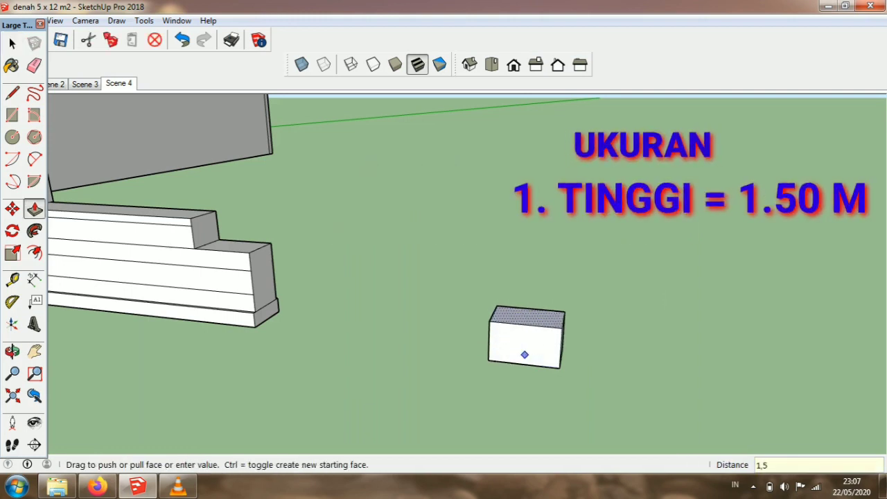
pyautogui.press('Return')
pyautogui.scroll(-3, 520, 416)
pyautogui.scroll(1, 518, 375)
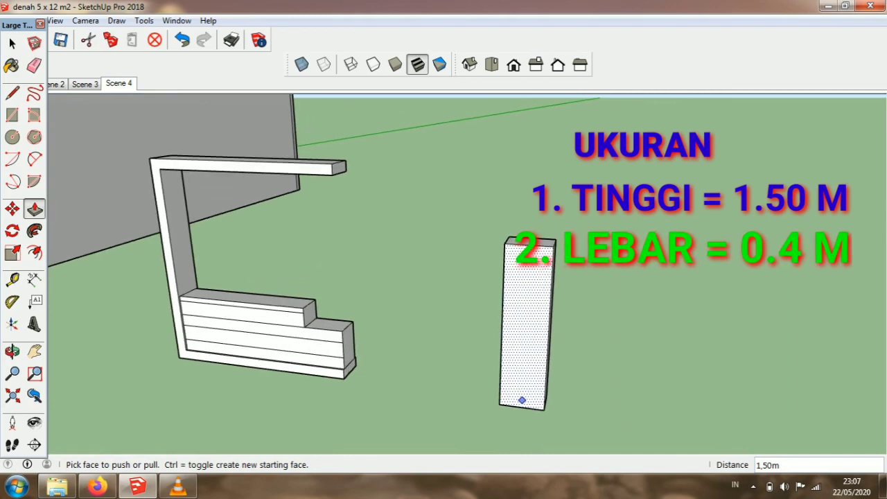
pyautogui.click(12, 44)
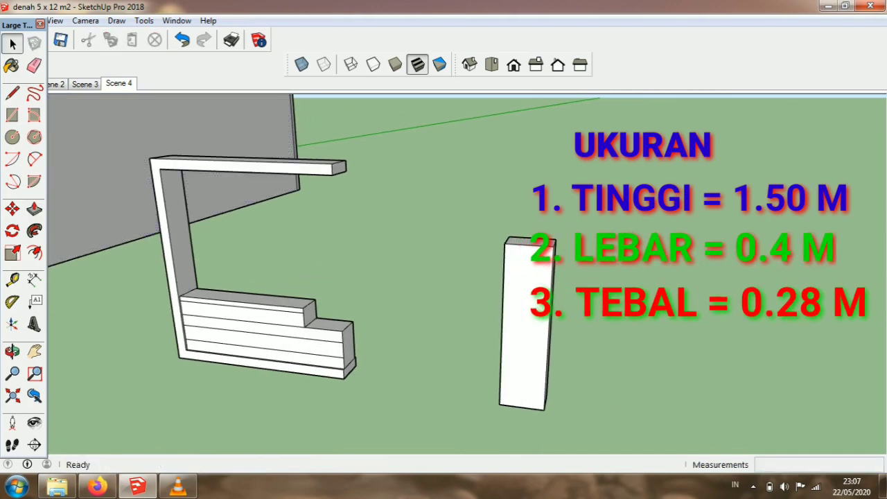
pyautogui.scroll(-1, 456, 225)
pyautogui.moveTo(444, 198); pyautogui.dragTo(570, 400)
pyautogui.scroll(2, 547, 347)
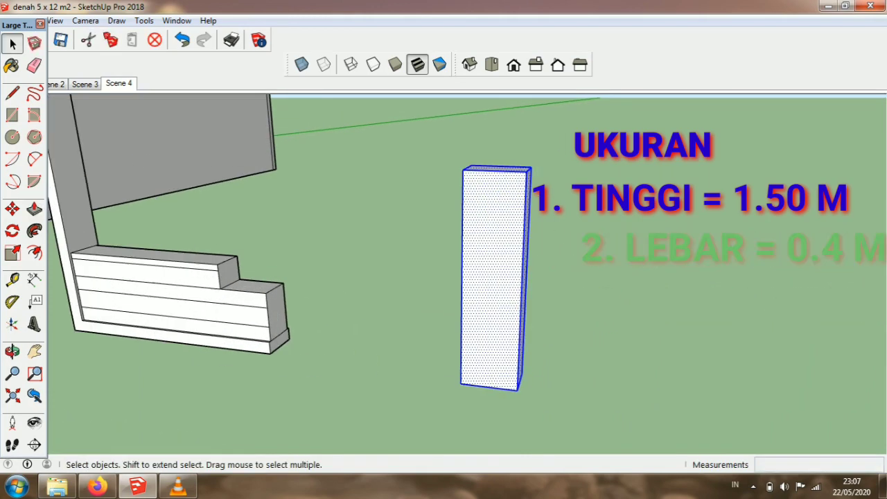
pyautogui.click(555, 346)
# Step: Offset the outline of the tall box's front face inward by 0.05 m
pyautogui.click(34, 253)
pyautogui.click(462, 283)
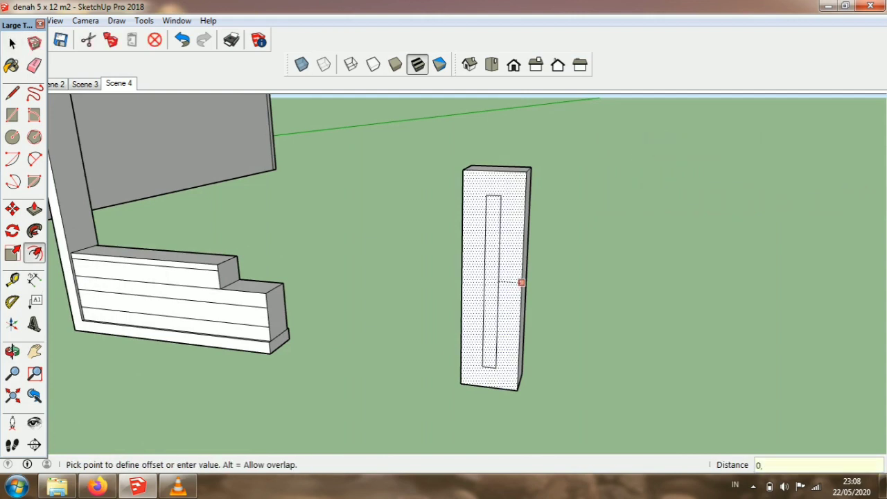
pyautogui.write('0,05')
pyautogui.press('Return')
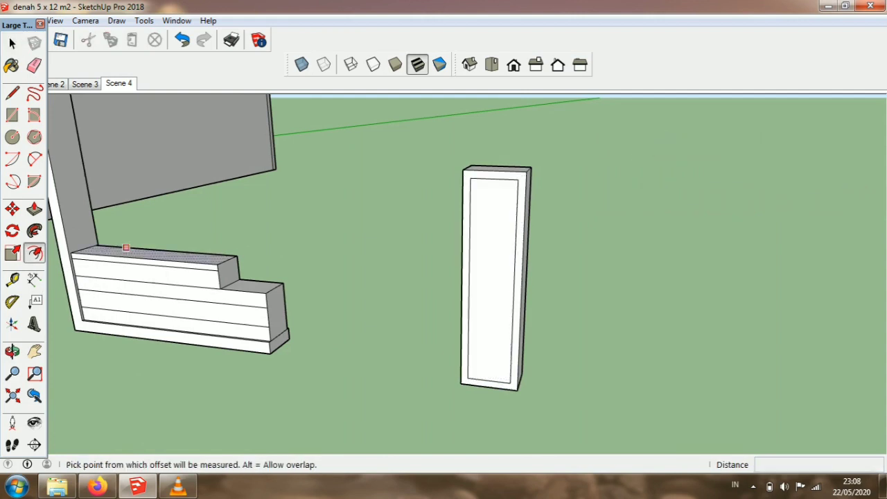
# Step: Draw three horizontal lines, each 0.30 m long, across the inner panel to divide it into four equal compartments
pyautogui.click(12, 92)
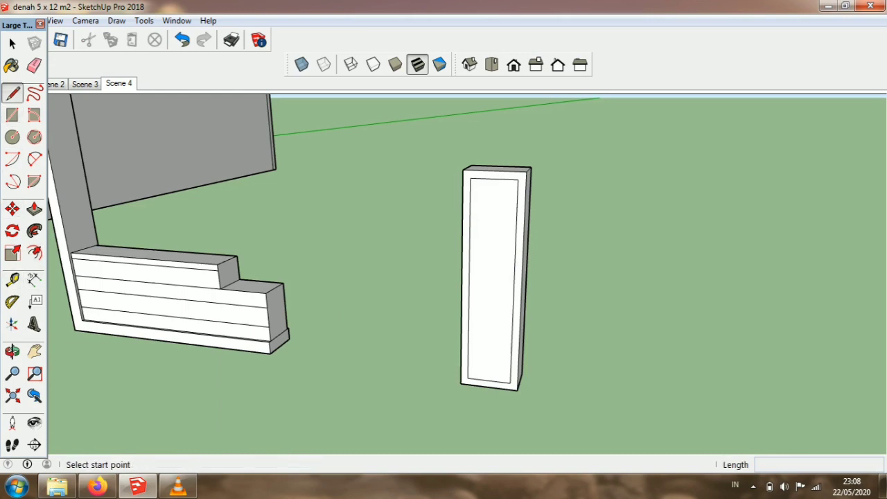
pyautogui.click(469, 283)
pyautogui.click(514, 286)
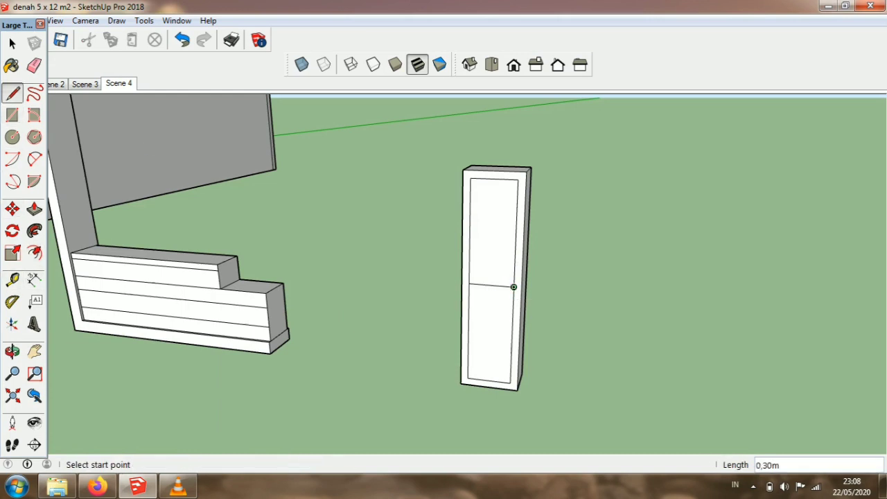
pyautogui.click(470, 232)
pyautogui.click(516, 234)
pyautogui.click(468, 333)
pyautogui.click(511, 337)
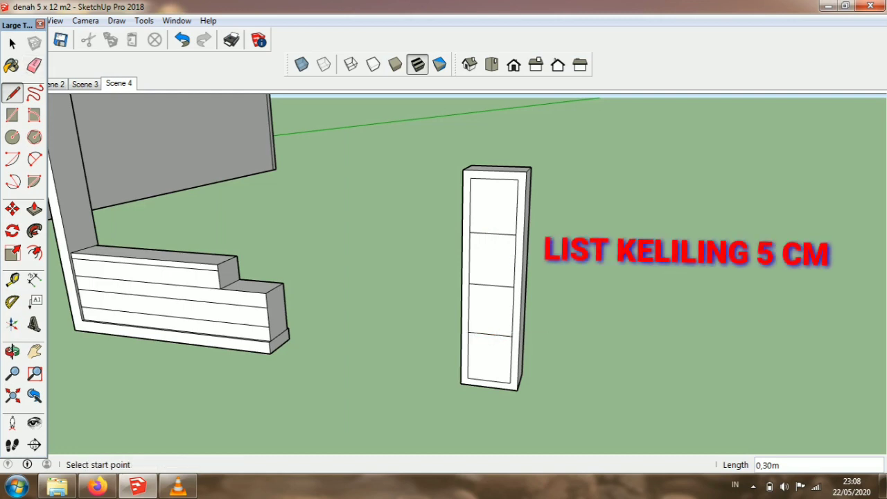
# Step: Place guide lines 0.025 m above and 0.025 m below the lowest divider line
pyautogui.scroll(2, 513, 337)
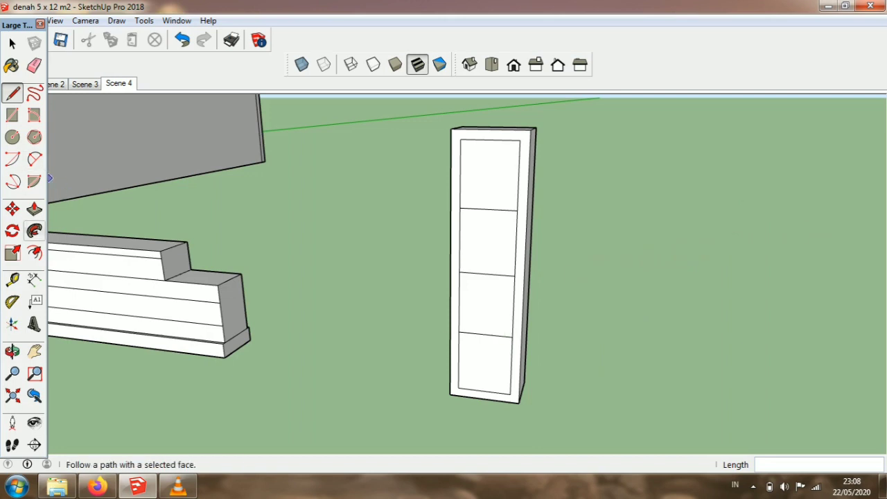
pyautogui.click(12, 280)
pyautogui.scroll(2, 467, 391)
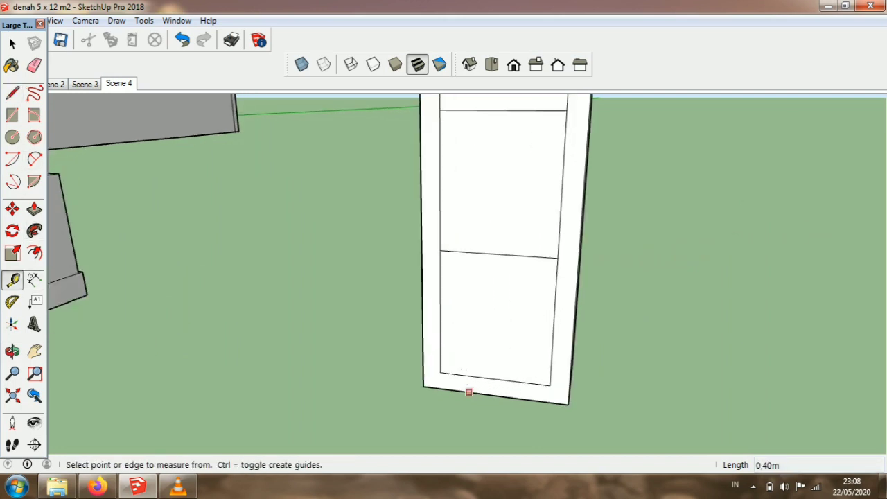
pyautogui.click(497, 255)
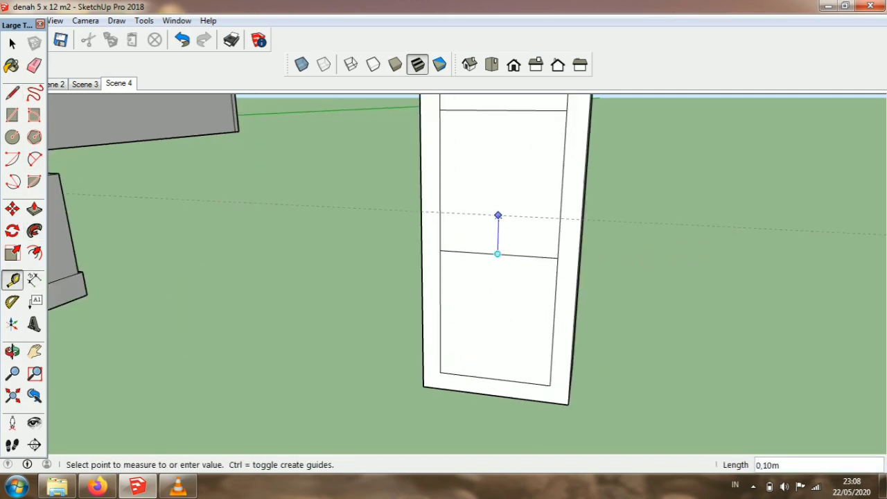
pyautogui.write('0,025')
pyautogui.press('Return')
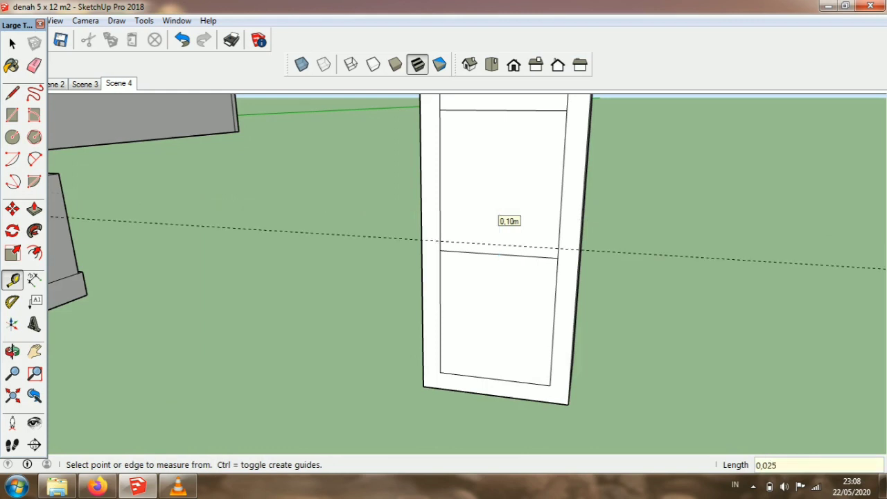
pyautogui.scroll(1, 498, 244)
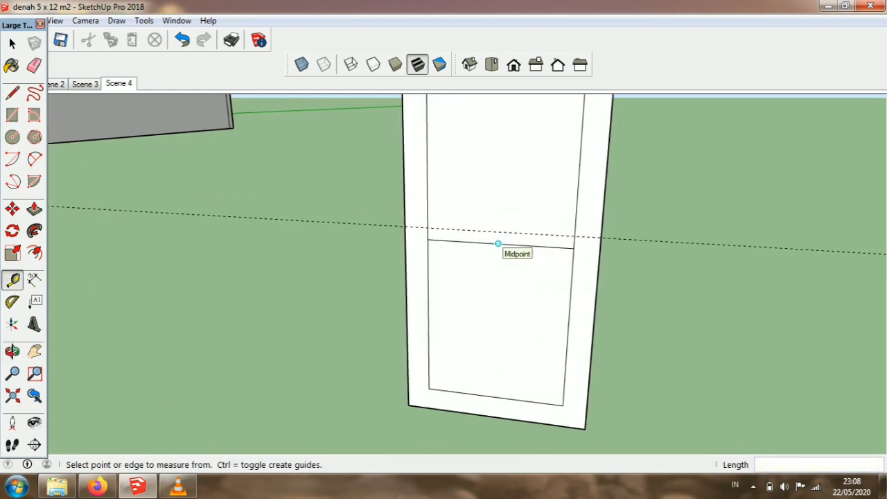
pyautogui.click(498, 244)
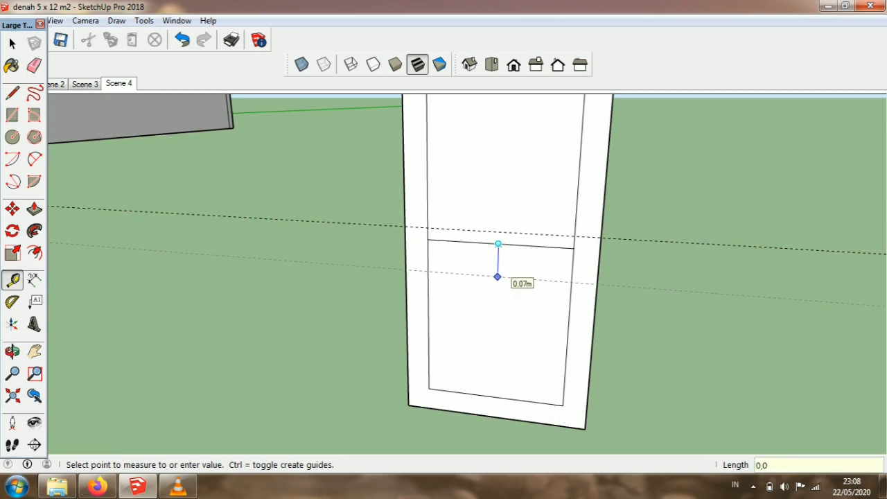
pyautogui.press('Return')
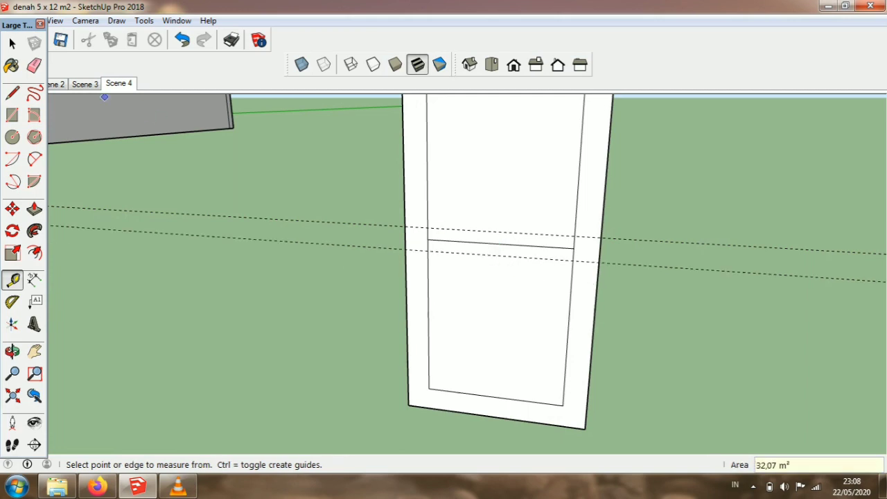
# Step: Draw a 0.05 by 0.30 m rectangle between the guides across the inner panel and erase both guides
pyautogui.click(12, 115)
pyautogui.click(427, 227)
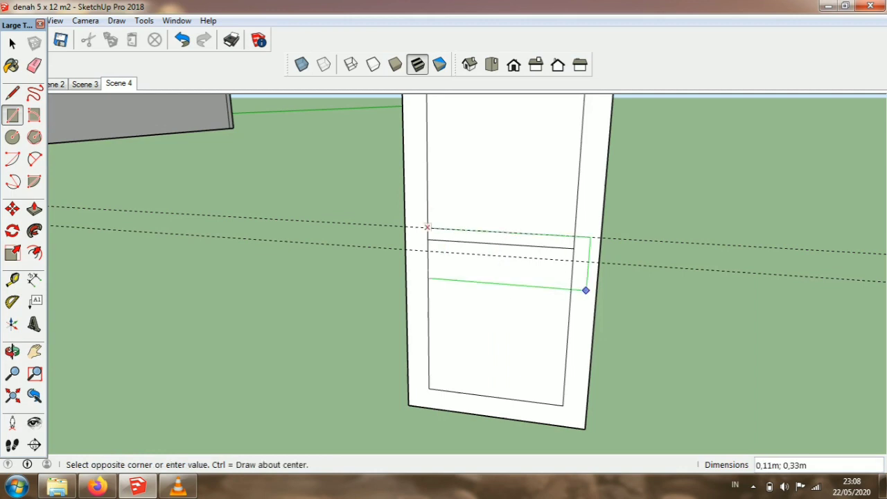
pyautogui.click(573, 261)
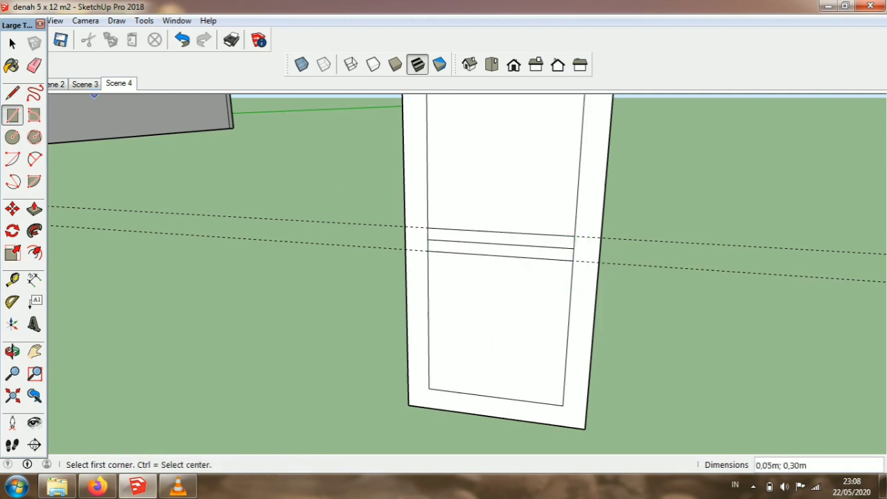
pyautogui.press('e')
pyautogui.moveTo(628, 231); pyautogui.dragTo(619, 291)
pyautogui.scroll(-5, 610, 320)
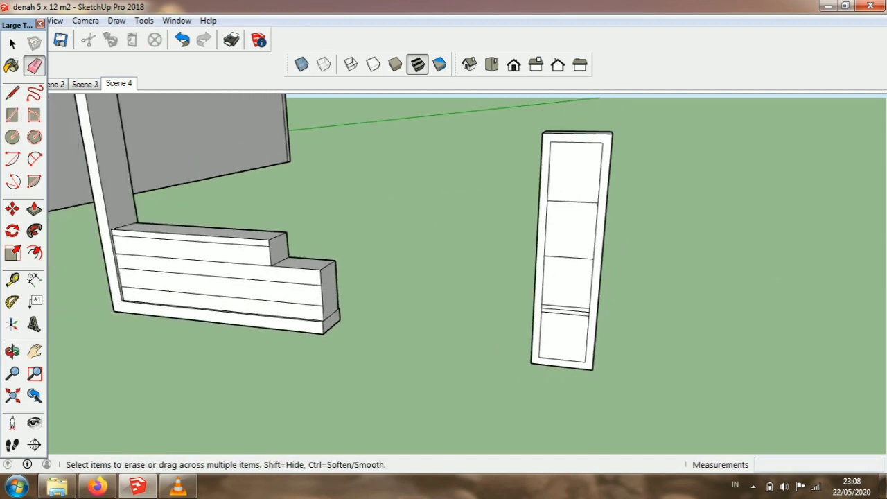
# Step: Copy both halves of the thick divider strip from the lowest divider up to the middle divider line
pyautogui.scroll(1, 599, 279)
pyautogui.click(13, 44)
pyautogui.scroll(6, 599, 292)
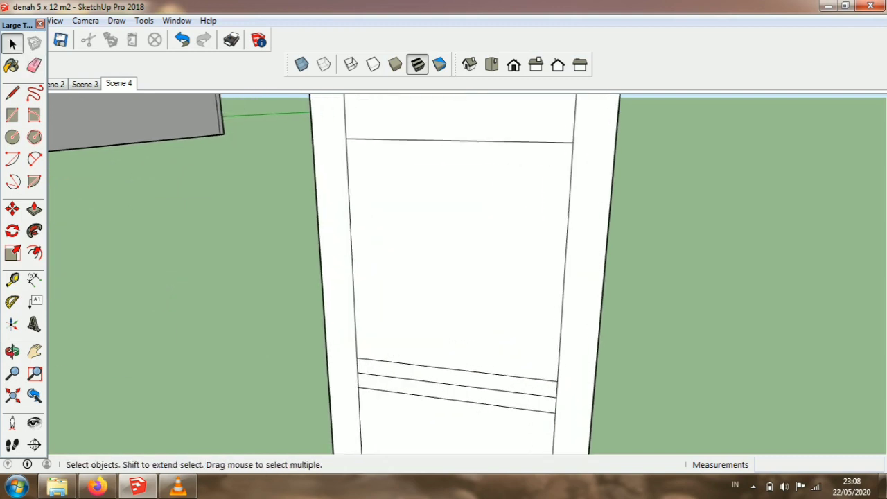
pyautogui.click(520, 385)
pyautogui.keyDown('shift'); pyautogui.click(520, 401); pyautogui.keyUp('shift')
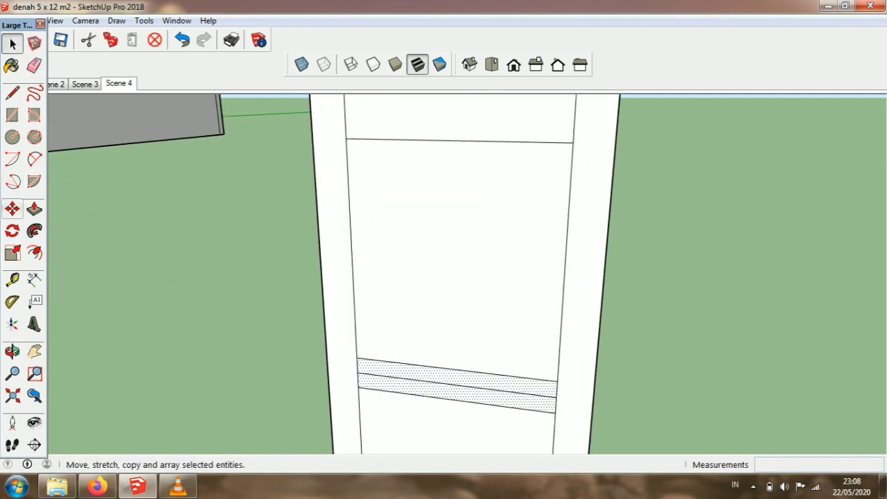
pyautogui.click(13, 209)
pyautogui.click(556, 397)
pyautogui.scroll(-2, 556, 398)
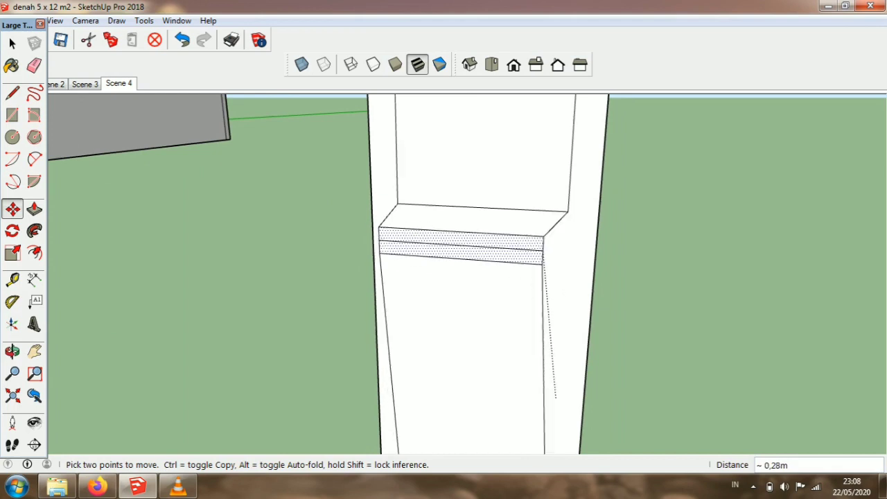
pyautogui.press('Escape')
pyautogui.press('ctrl')
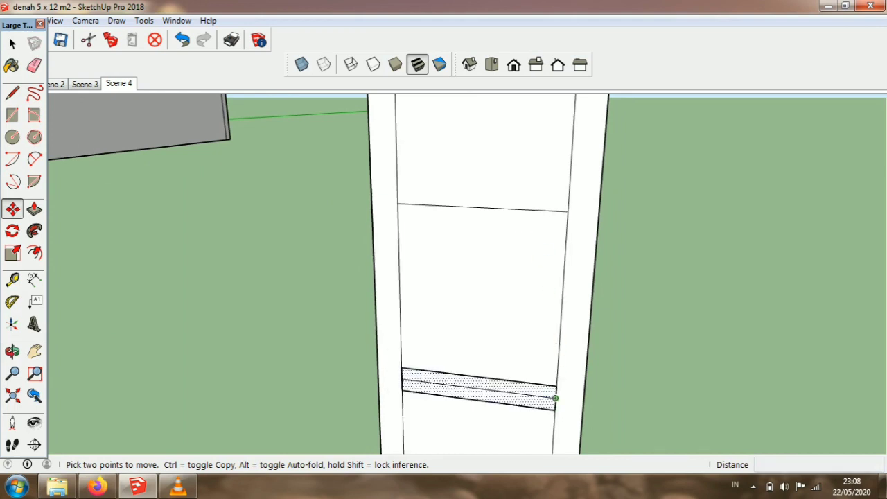
pyautogui.click(554, 410)
pyautogui.click(568, 212)
# Step: Copy the thick divider strip from the middle divider up to the topmost divider line
pyautogui.press('ctrl')
pyautogui.click(568, 211)
pyautogui.scroll(-2, 504, 315)
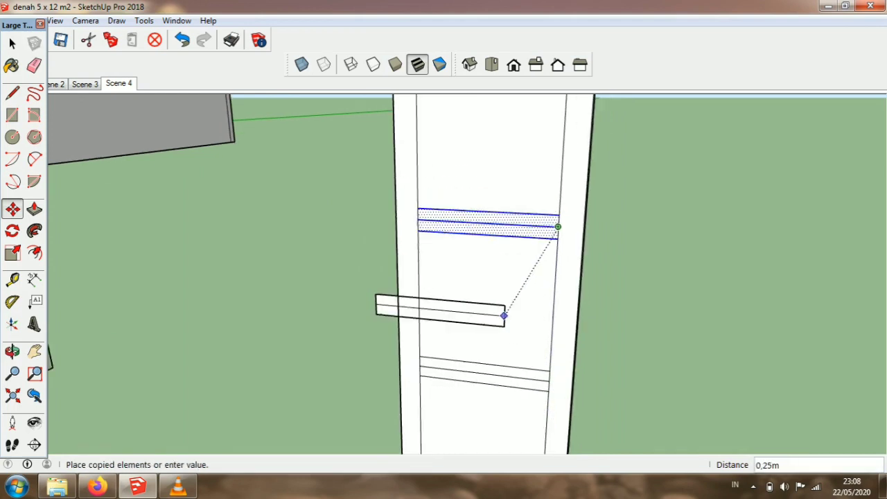
pyautogui.scroll(-1, 499, 257)
pyautogui.scroll(1, 535, 127)
pyautogui.click(544, 162)
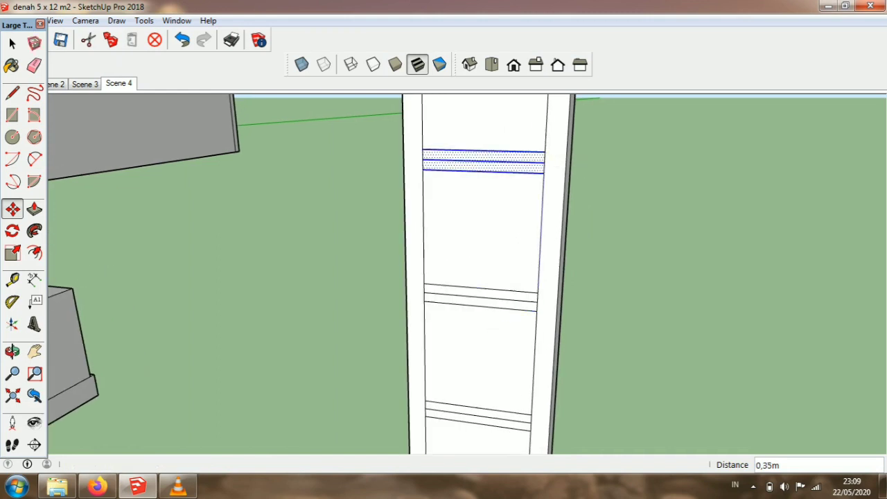
# Step: Erase the centre line running through each of the three thick divider strips
pyautogui.scroll(-3, 480, 291)
pyautogui.press('e')
pyautogui.click(34, 66)
pyautogui.scroll(5, 440, 222)
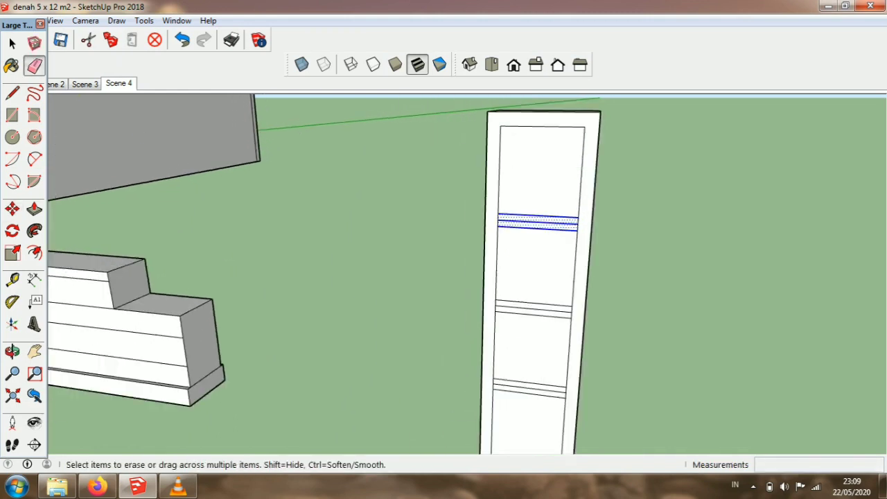
pyautogui.click(610, 224)
pyautogui.scroll(-1, 610, 224)
pyautogui.scroll(1, 617, 333)
pyautogui.scroll(1, 621, 341)
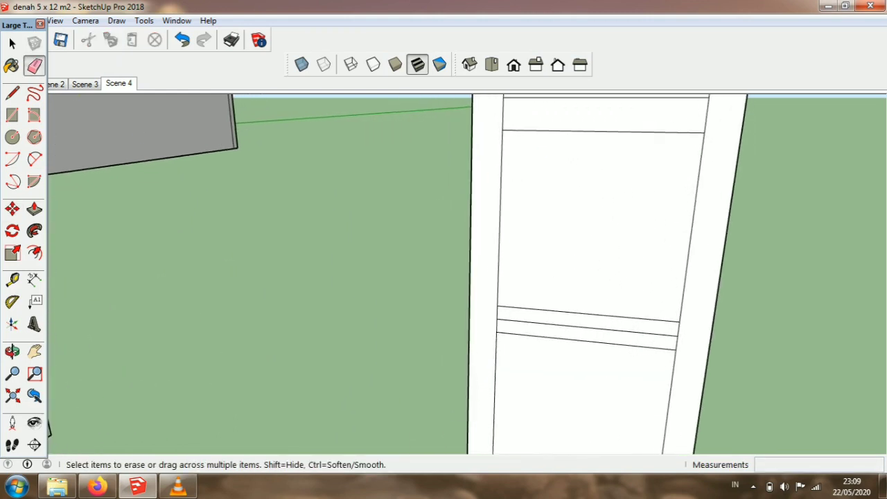
pyautogui.click(619, 332)
pyautogui.scroll(-2, 622, 277)
pyautogui.scroll(1, 624, 413)
pyautogui.click(586, 359)
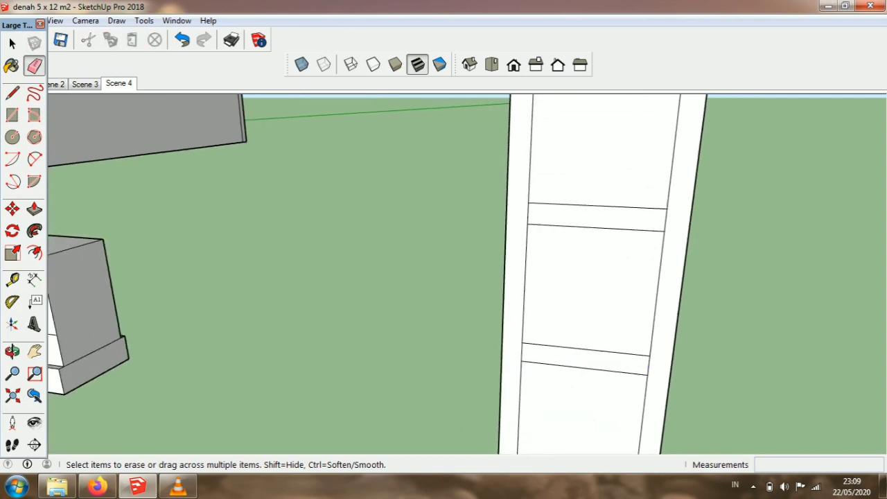
# Step: Erase the short end edges of all three divider strips to merge them with the surrounding front frame
pyautogui.scroll(-3, 587, 348)
pyautogui.scroll(2, 575, 347)
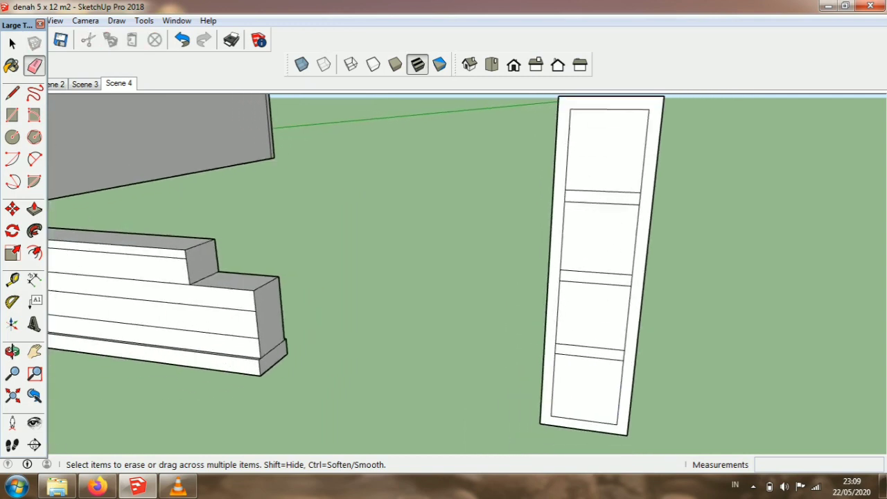
pyautogui.scroll(1, 644, 340)
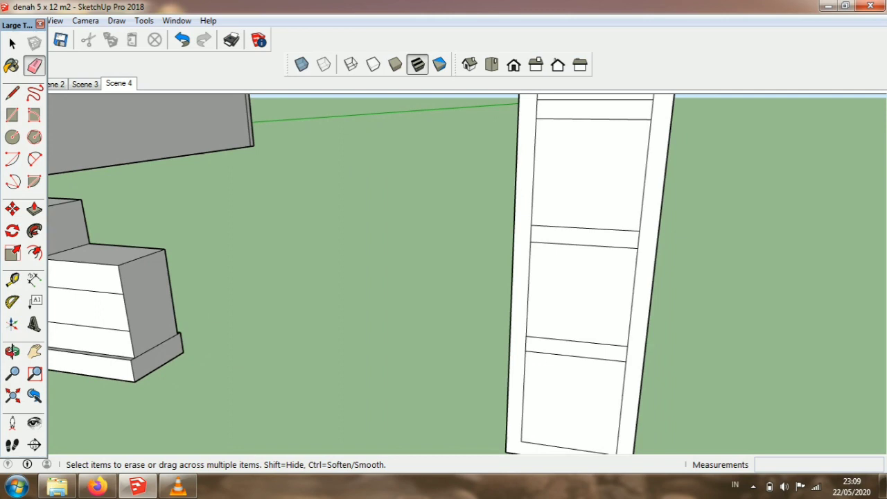
pyautogui.scroll(1, 589, 291)
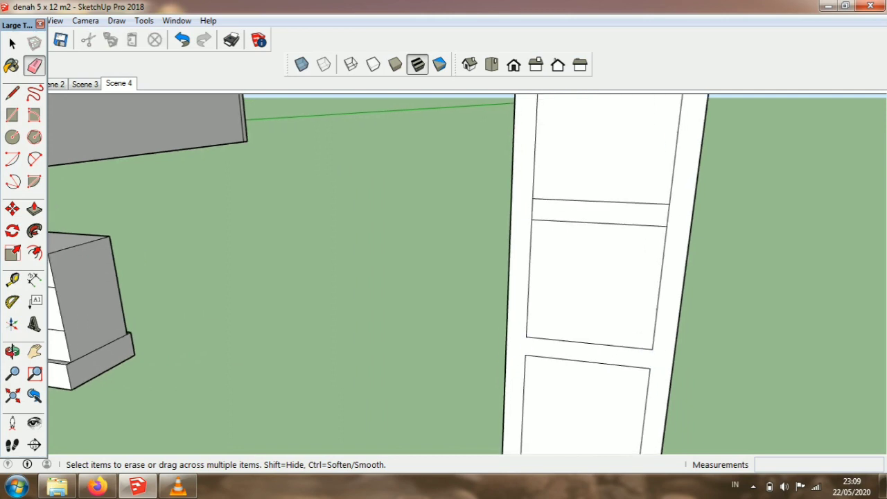
pyautogui.click(533, 209)
pyautogui.scroll(-4, 529, 343)
pyautogui.scroll(3, 555, 234)
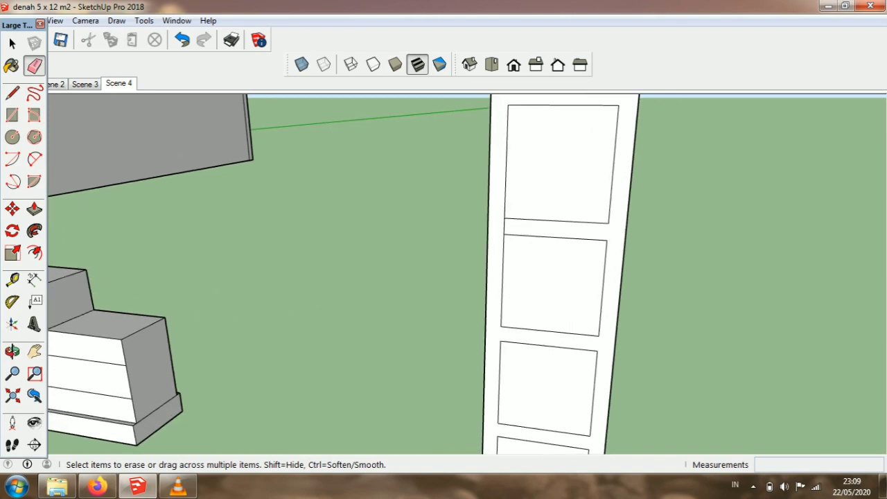
pyautogui.scroll(-2, 514, 211)
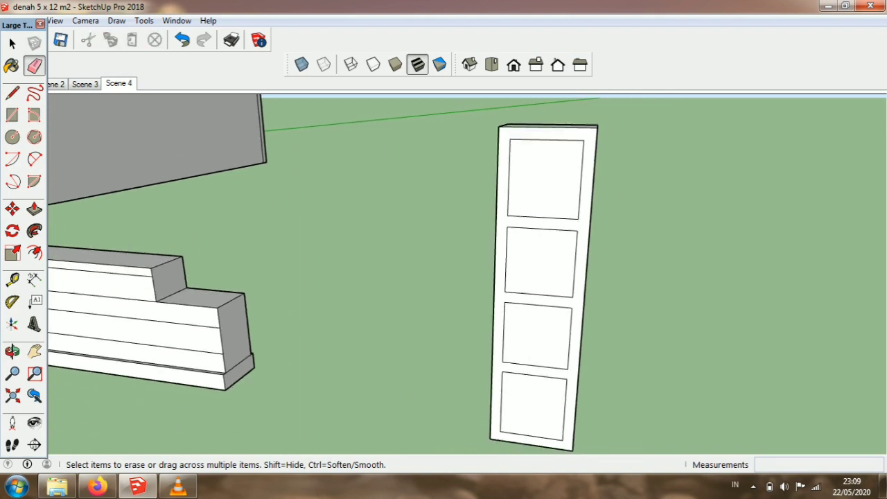
# Step: Push the second compartment face from the top inward 0.20 m to open it through the shelf
pyautogui.click(34, 208)
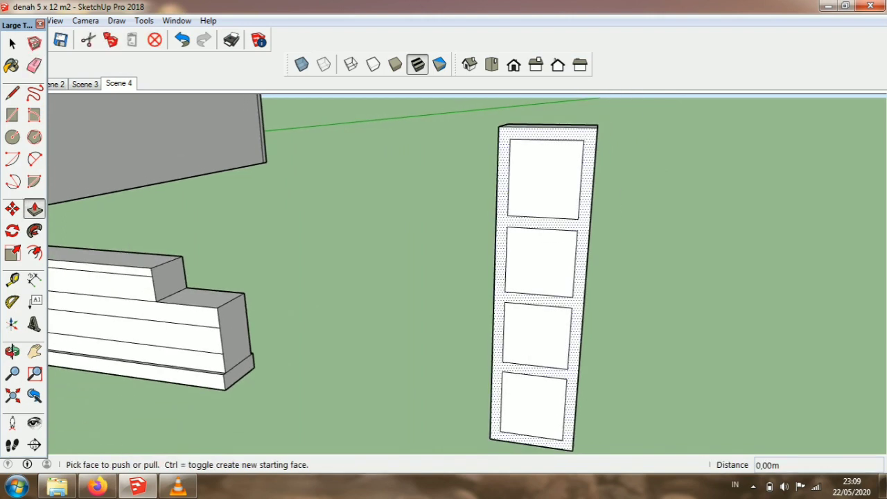
pyautogui.click(540, 260)
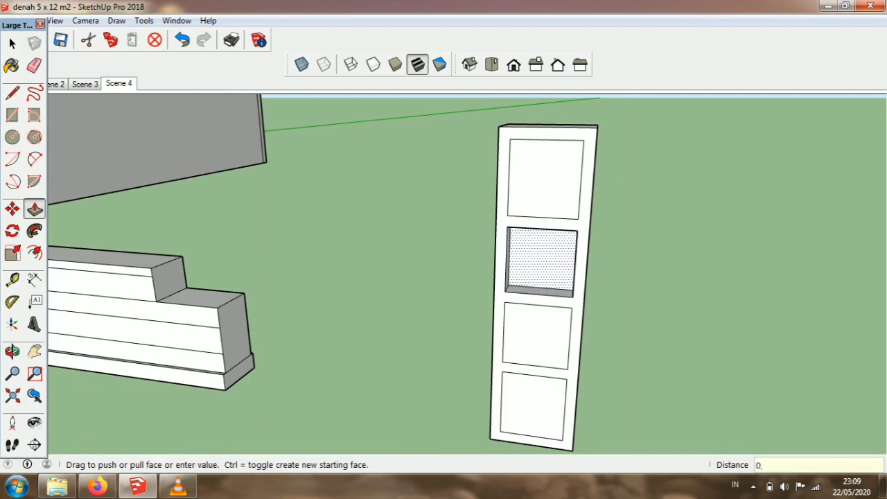
pyautogui.write('0,20')
pyautogui.press('Return')
# Step: Push the top, third and bottom compartment faces back through the shelf to open them as well
pyautogui.click(545, 185)
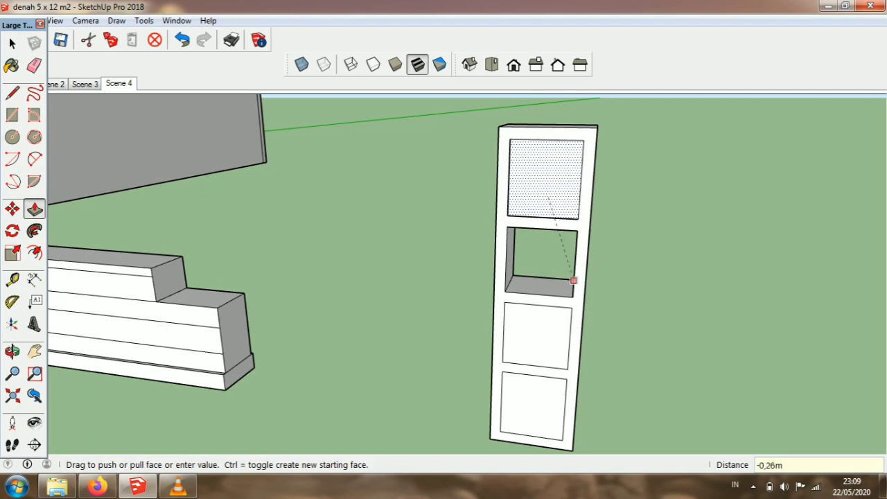
pyautogui.click(571, 284)
pyautogui.click(538, 326)
pyautogui.click(553, 278)
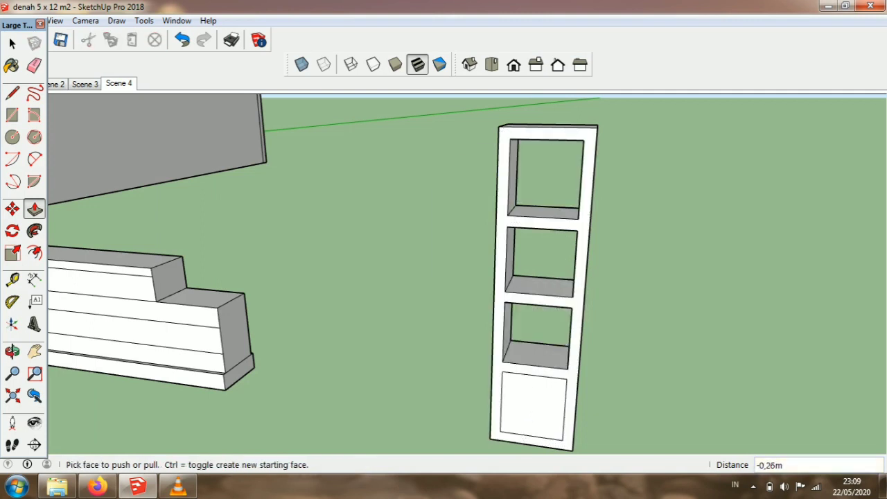
pyautogui.scroll(-2, 554, 230)
pyautogui.click(540, 351)
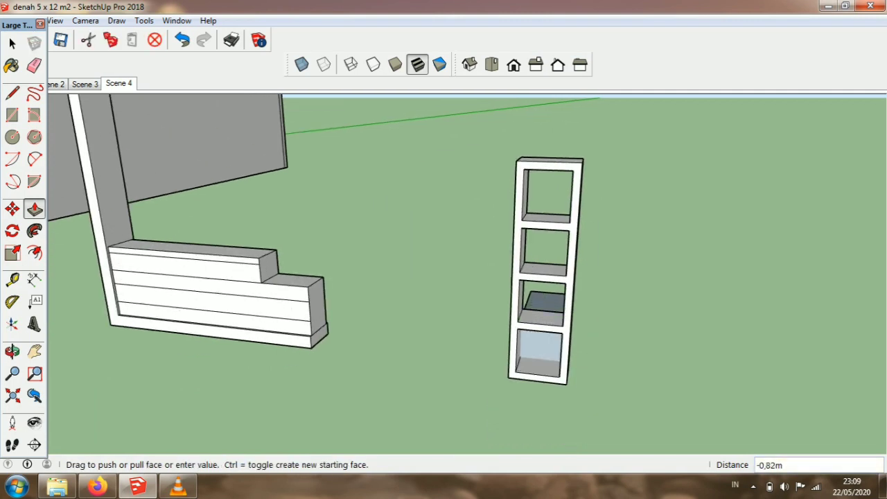
pyautogui.click(535, 262)
pyautogui.scroll(-2, 534, 264)
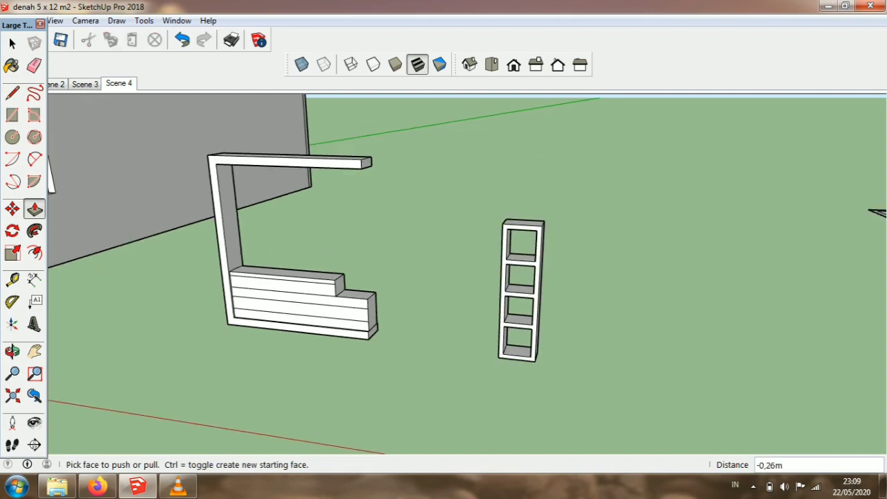
# Step: Paint the top compartment's floor and left inner wall and the second compartment's floor with red Color A05
pyautogui.scroll(4, 530, 267)
pyautogui.scroll(-2, 520, 305)
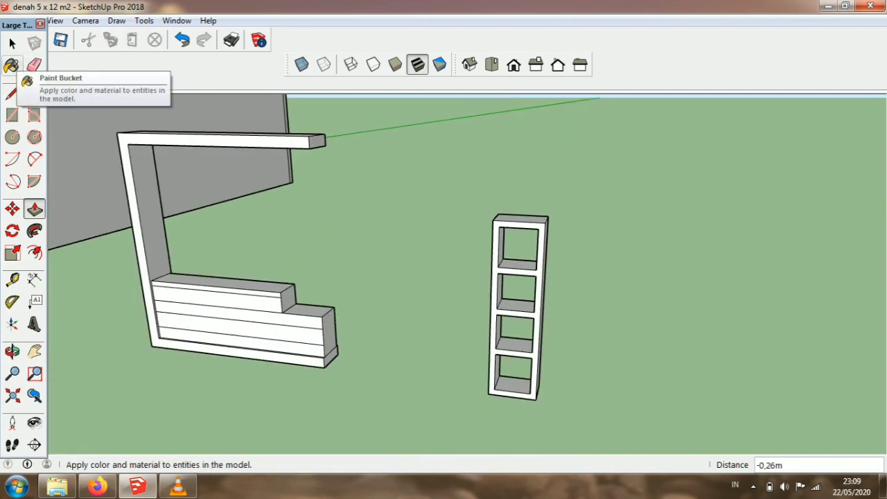
pyautogui.click(12, 66)
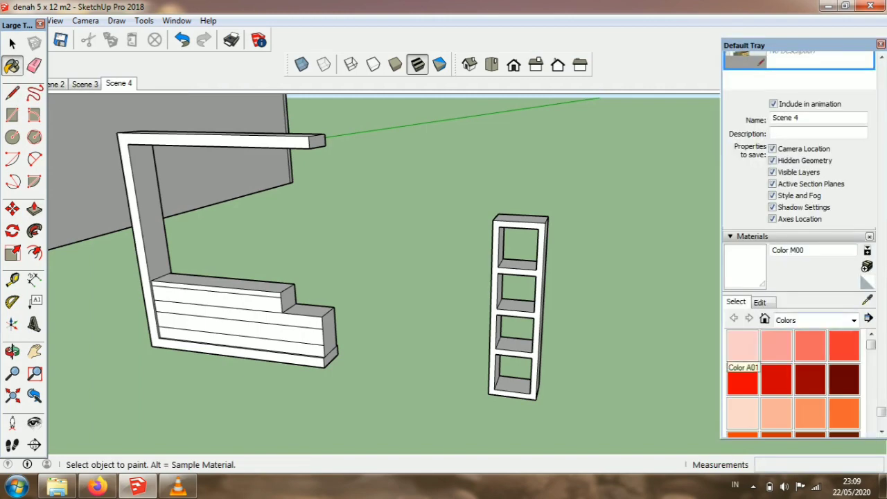
pyautogui.click(744, 378)
pyautogui.scroll(2, 800, 244)
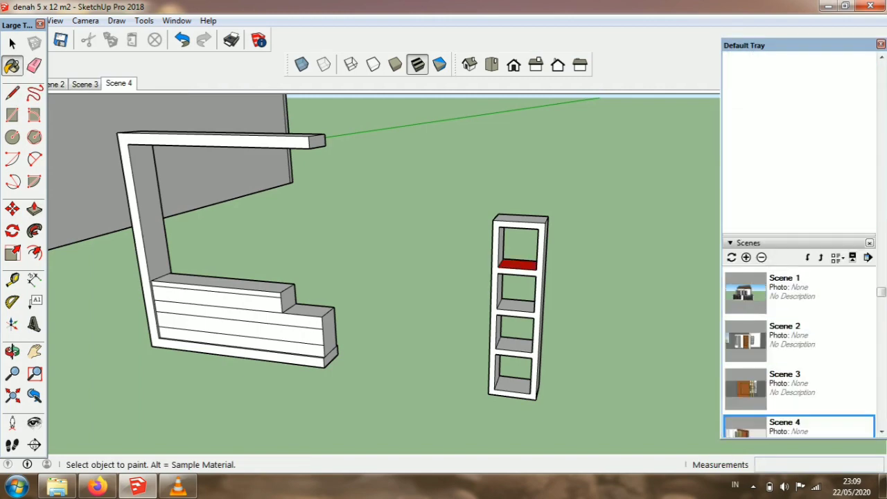
pyautogui.scroll(2, 519, 303)
pyautogui.click(518, 305)
pyautogui.scroll(2, 491, 225)
pyautogui.click(493, 210)
pyautogui.scroll(-2, 493, 208)
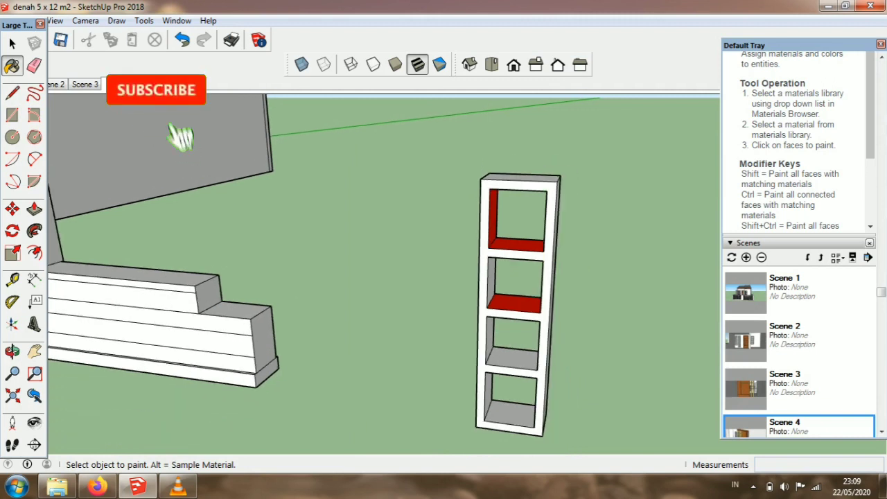
# Step: Paint the second compartment's left inner wall and the floors and left inner walls of the two lower compartments red
pyautogui.scroll(2, 513, 380)
pyautogui.click(513, 352)
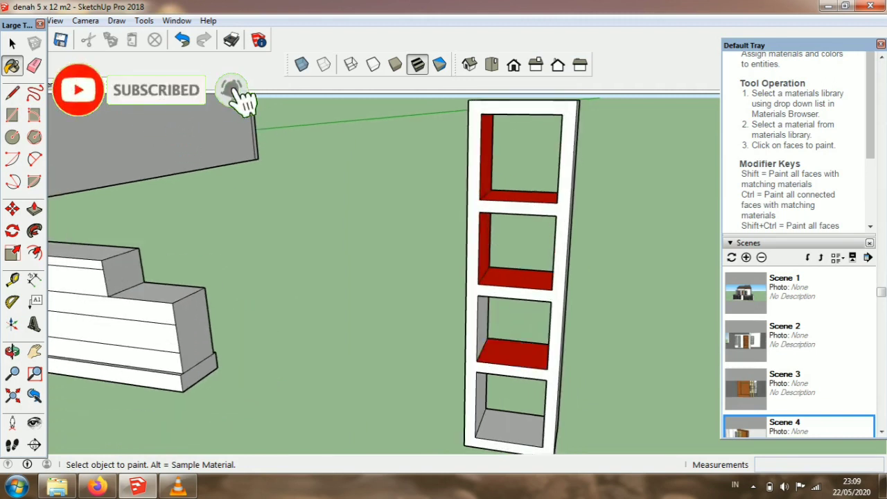
pyautogui.click(483, 326)
pyautogui.click(510, 428)
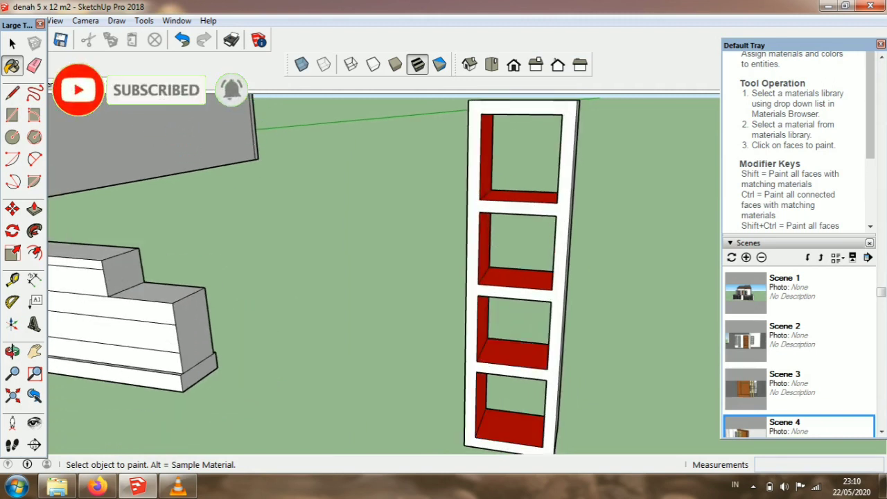
# Step: Paint the top compartment's right inner wall and ceiling and the second compartment's right inner wall with Color A05
pyautogui.click(12, 352)
pyautogui.moveTo(388, 378); pyautogui.dragTo(555, 357)
pyautogui.scroll(-5, 558, 357)
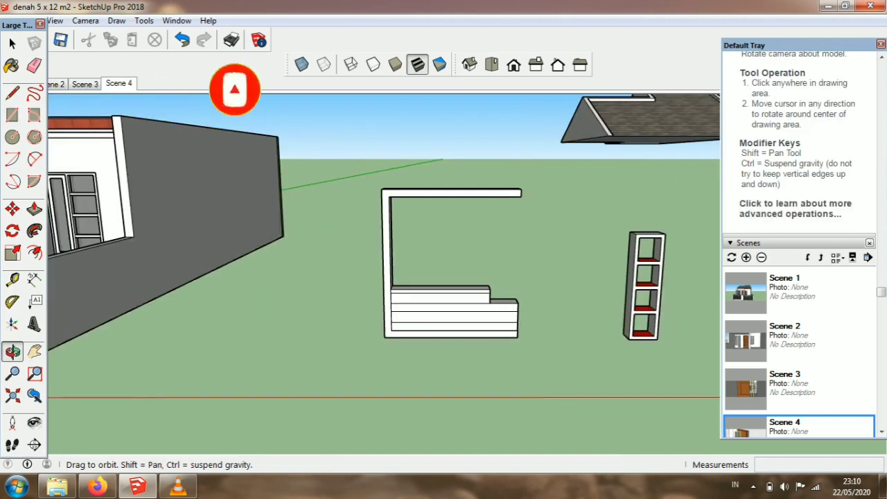
pyautogui.scroll(5, 659, 284)
pyautogui.moveTo(624, 298); pyautogui.dragTo(638, 268)
pyautogui.click(13, 65)
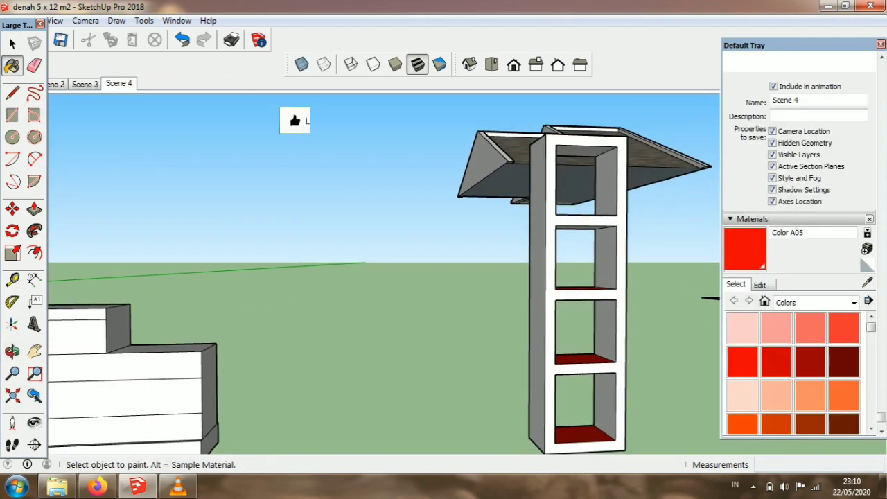
pyautogui.click(606, 182)
pyautogui.click(583, 152)
pyautogui.click(604, 258)
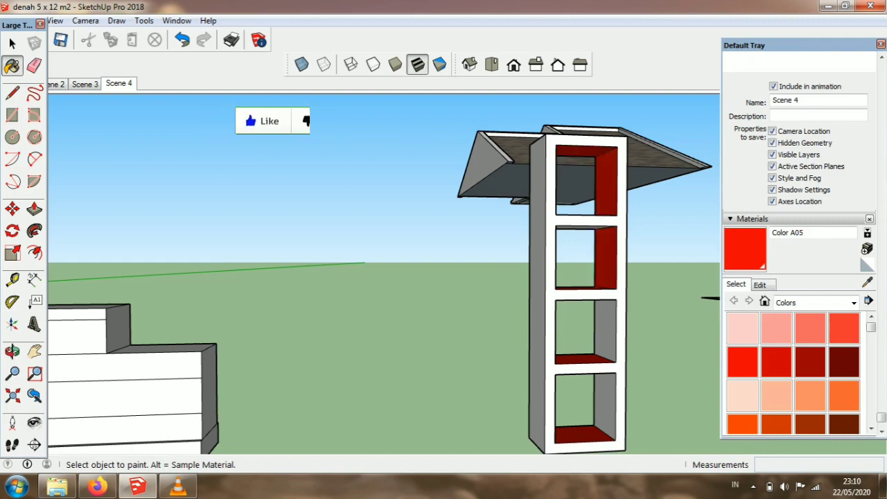
# Step: Paint the second compartment's ceiling and the right inner walls of the two lower compartments with Color A05
pyautogui.scroll(3, 601, 258)
pyautogui.click(581, 212)
pyautogui.scroll(-3, 599, 265)
pyautogui.click(605, 334)
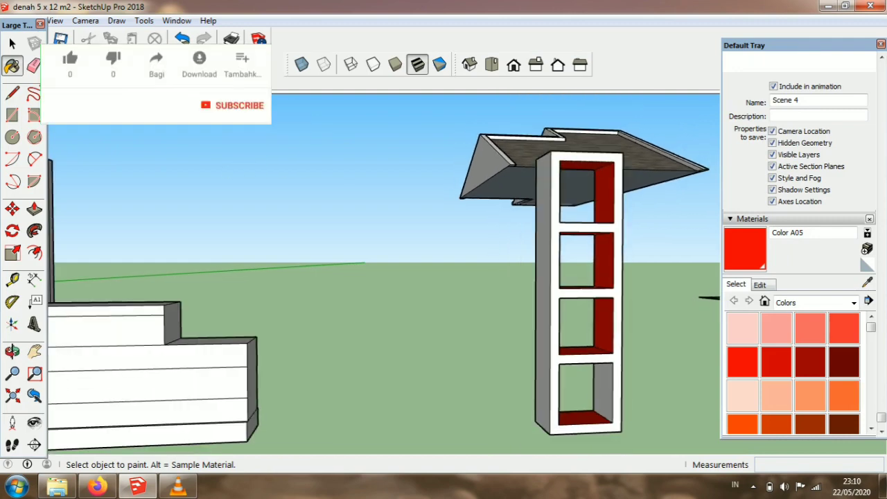
pyautogui.click(604, 392)
# Step: Select the whole decorative shelf with all its connected geometry and make it a group
pyautogui.click(13, 351)
pyautogui.moveTo(443, 249)
pyautogui.mouseDown()
pyautogui.moveTo(382, 277)
pyautogui.moveTo(409, 319)
pyautogui.mouseUp()
pyautogui.scroll(-6, 416, 291)
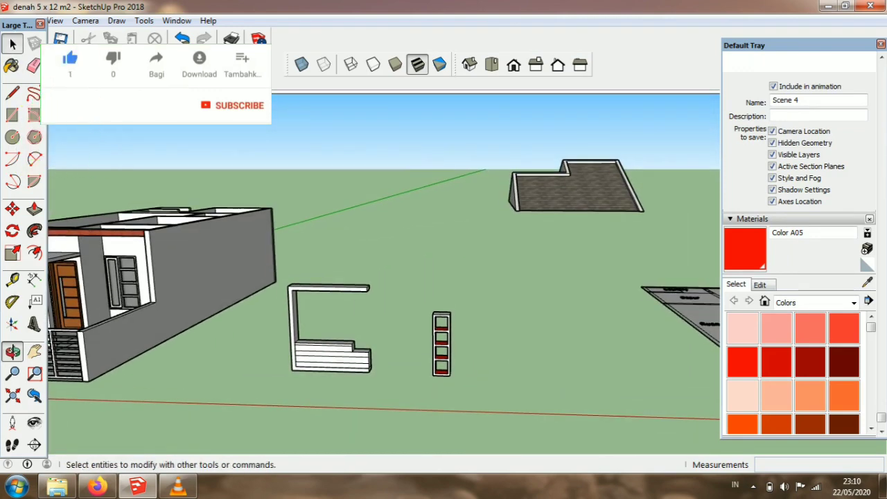
pyautogui.click(13, 43)
pyautogui.click(443, 324)
pyautogui.scroll(3, 444, 324)
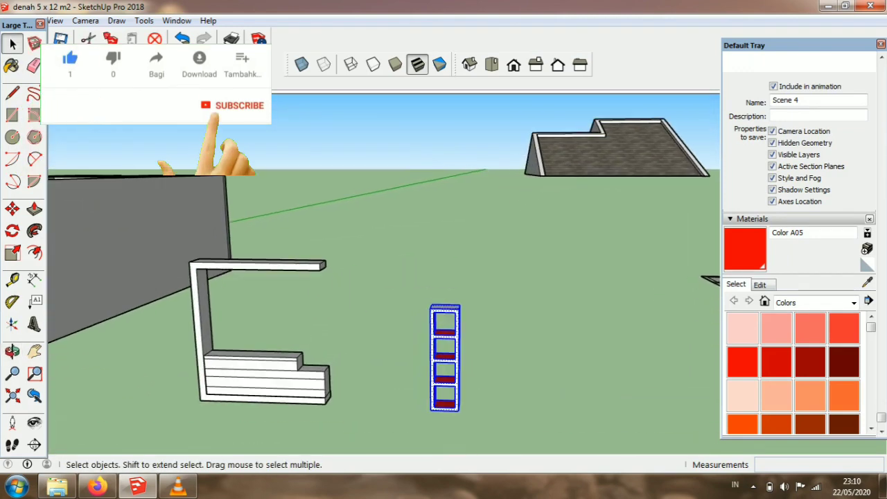
pyautogui.rightClick(437, 331)
pyautogui.click(479, 251)
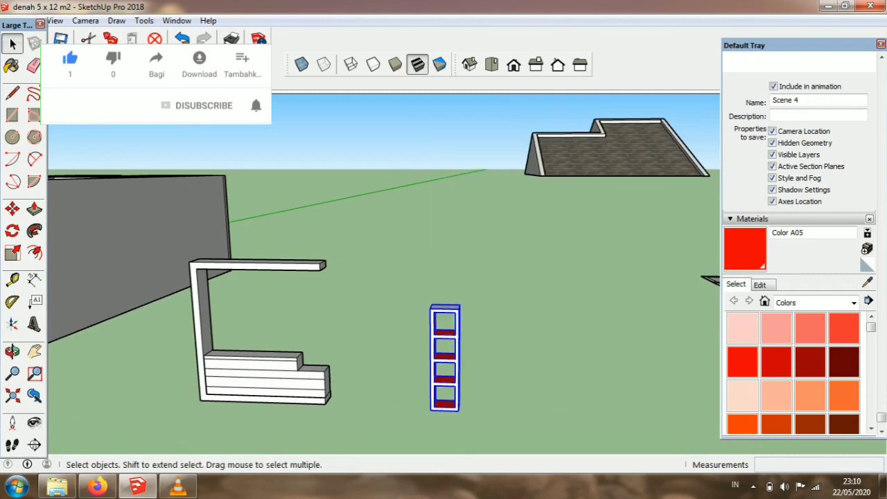
# Step: Move the grouped decorative shelf by its lower corner onto the unit's lower cabinet step, beneath the free end of the upper board
pyautogui.scroll(2, 437, 311)
pyautogui.click(13, 208)
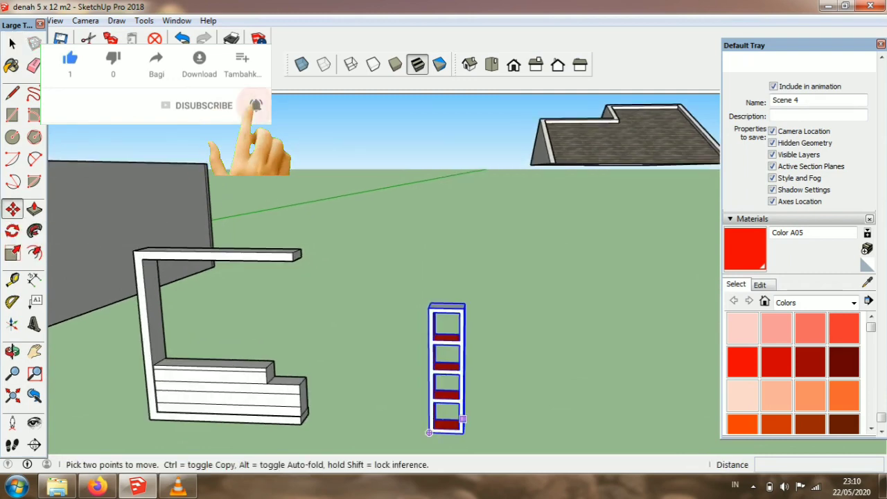
pyautogui.click(462, 433)
pyautogui.scroll(6, 341, 391)
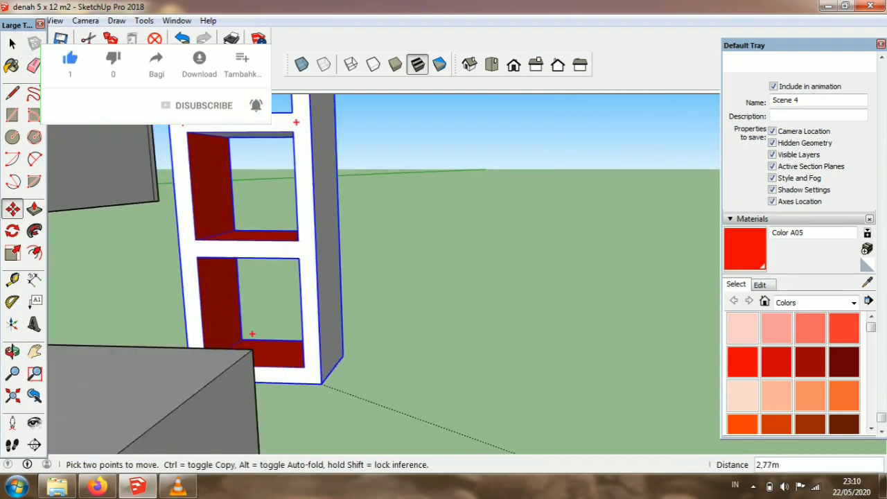
pyautogui.click(217, 444)
pyautogui.scroll(-8, 345, 364)
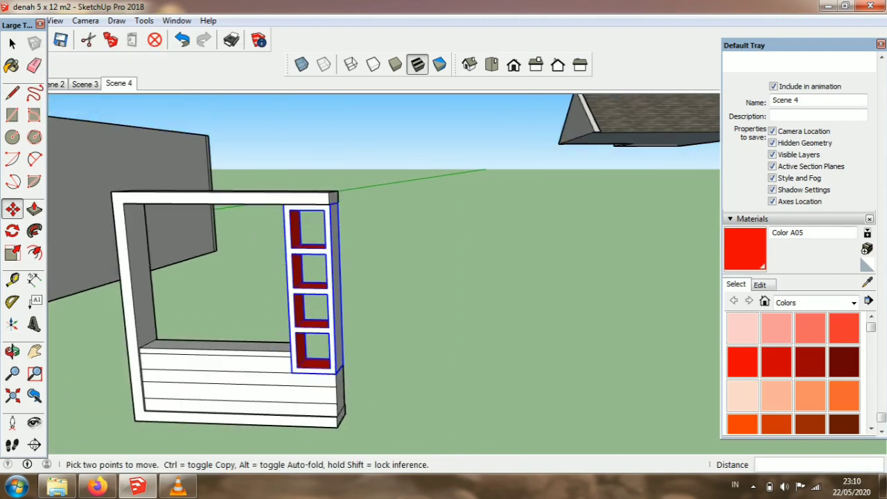
# Step: Examine the placed decorative shelf from both sides for its fit against the cabinet and upper board
pyautogui.scroll(3, 302, 350)
pyautogui.scroll(-1, 333, 382)
pyautogui.click(12, 351)
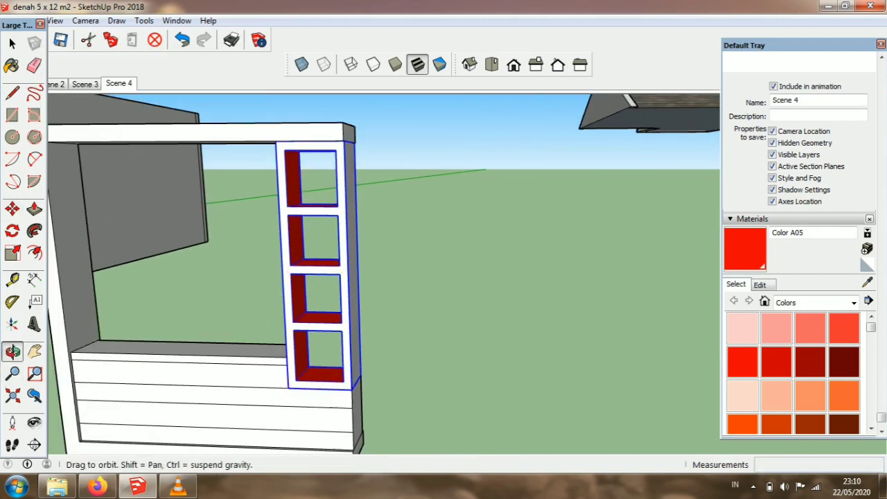
pyautogui.moveTo(194, 305); pyautogui.dragTo(284, 308)
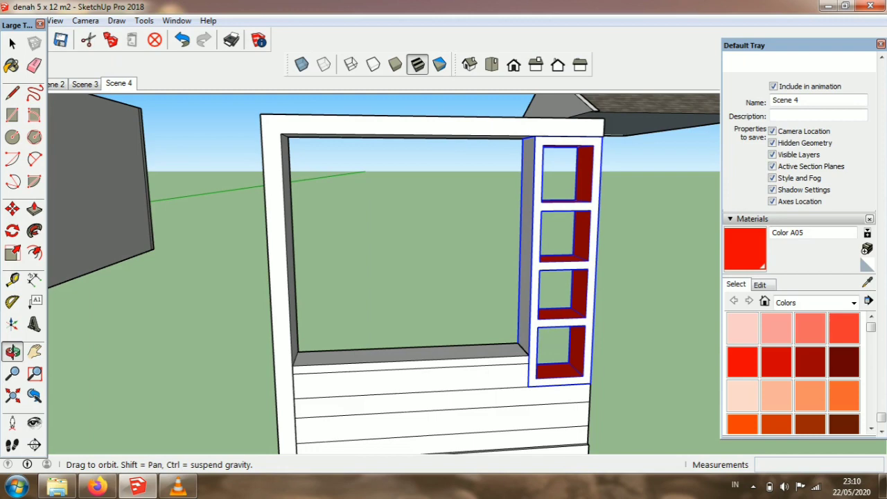
pyautogui.moveTo(322, 315); pyautogui.dragTo(276, 329)
pyautogui.scroll(-5, 276, 332)
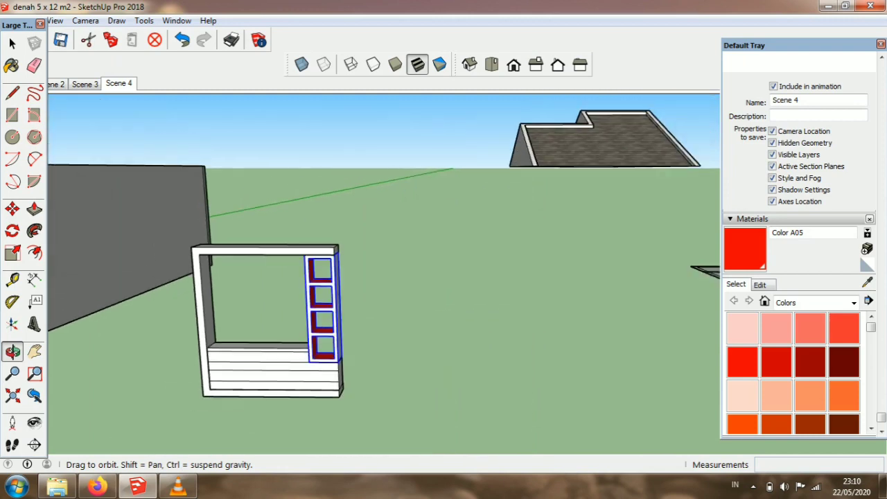
pyautogui.scroll(6, 225, 297)
pyautogui.scroll(-3, 226, 297)
pyautogui.moveTo(337, 295); pyautogui.dragTo(305, 307)
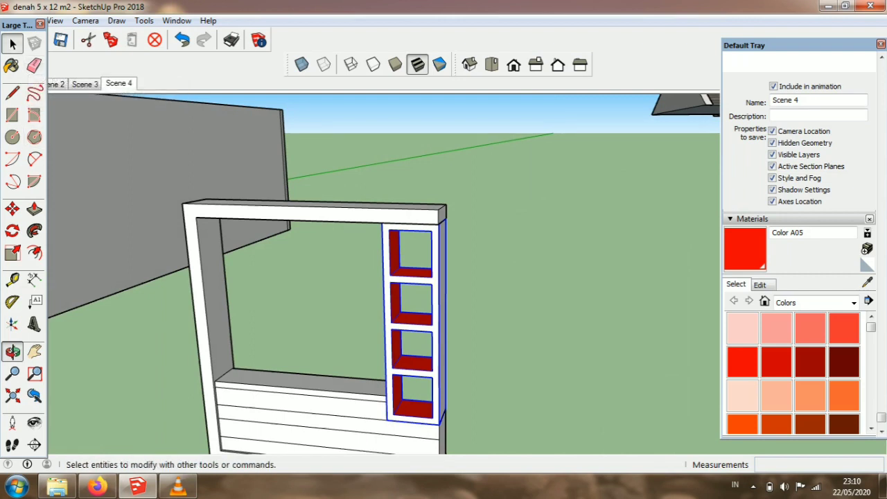
# Step: Measure the opening's height from the cabinet's upper front edge to the underside of the upper board
pyautogui.click(13, 44)
pyautogui.click(13, 279)
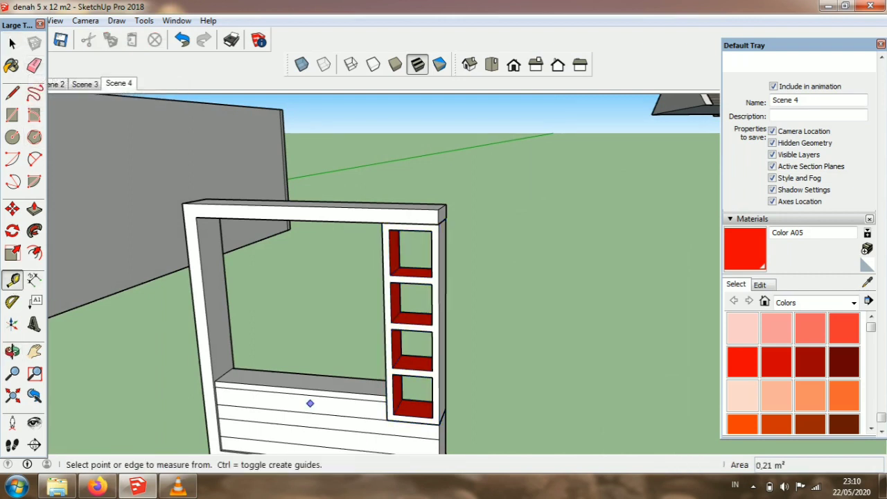
pyautogui.click(313, 390)
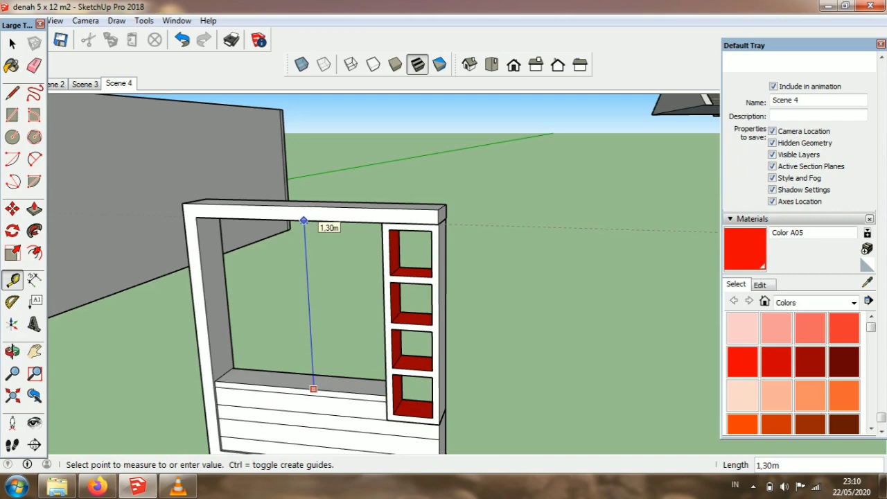
pyautogui.press('Escape')
# Step: Draw a 0.4 m by 0.02 m rectangle on the ground beside the unit as the background panel's base
pyautogui.scroll(-5, 313, 223)
pyautogui.scroll(1, 308, 278)
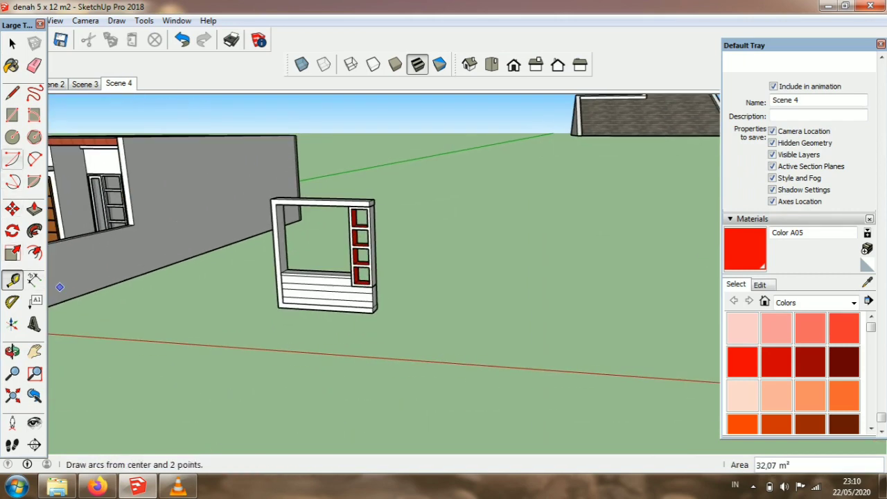
pyautogui.click(12, 115)
pyautogui.scroll(1, 432, 277)
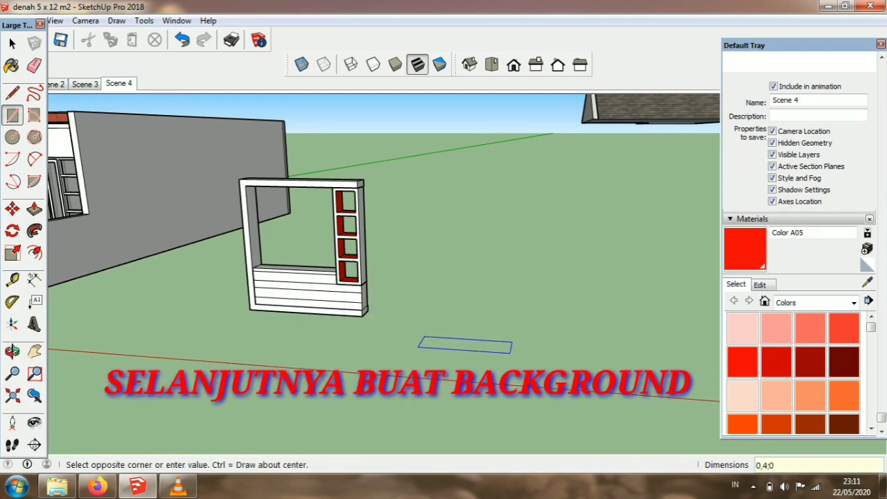
pyautogui.write('02')
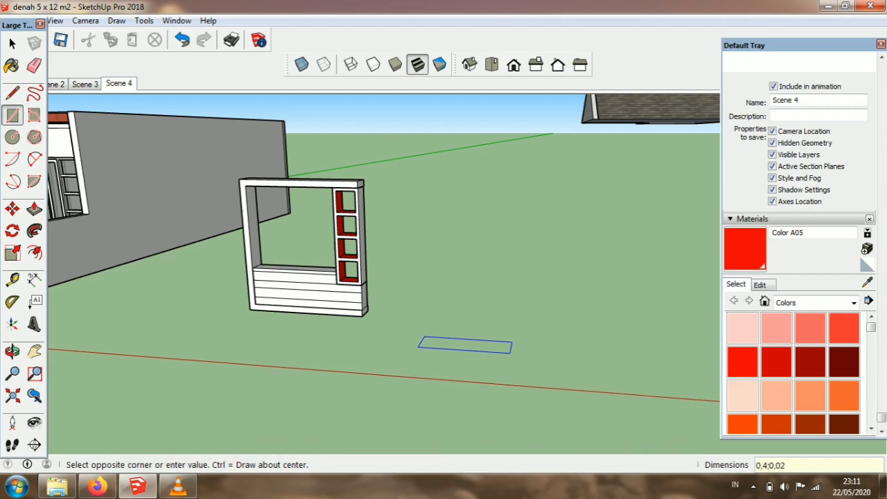
pyautogui.press('Return')
# Step: Reverse the face of the thin rectangle on the ground
pyautogui.scroll(5, 444, 332)
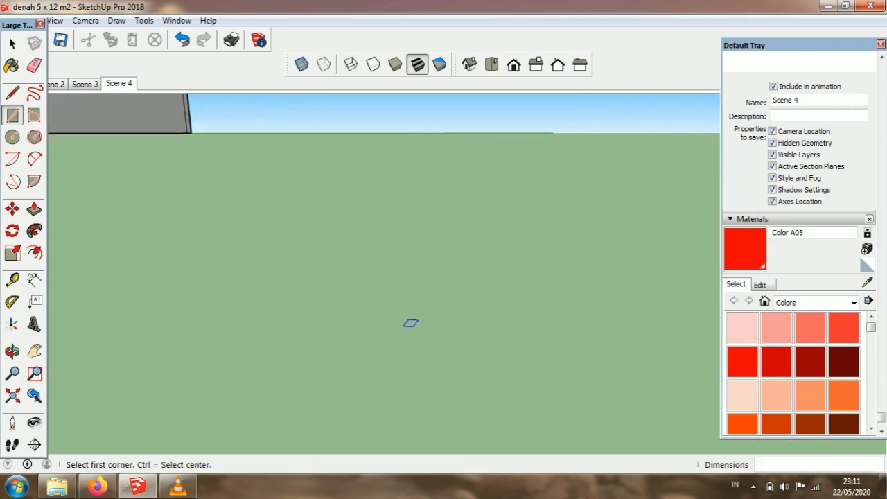
pyautogui.click(12, 43)
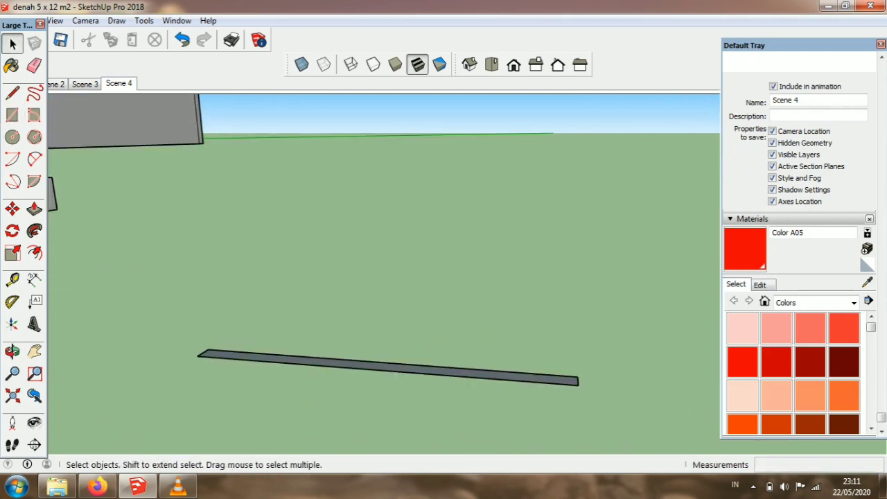
pyautogui.rightClick(257, 359)
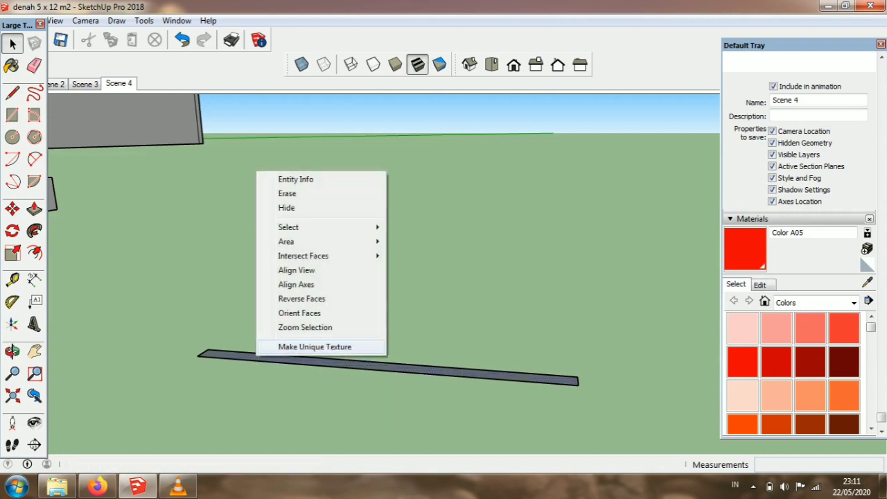
pyautogui.click(298, 299)
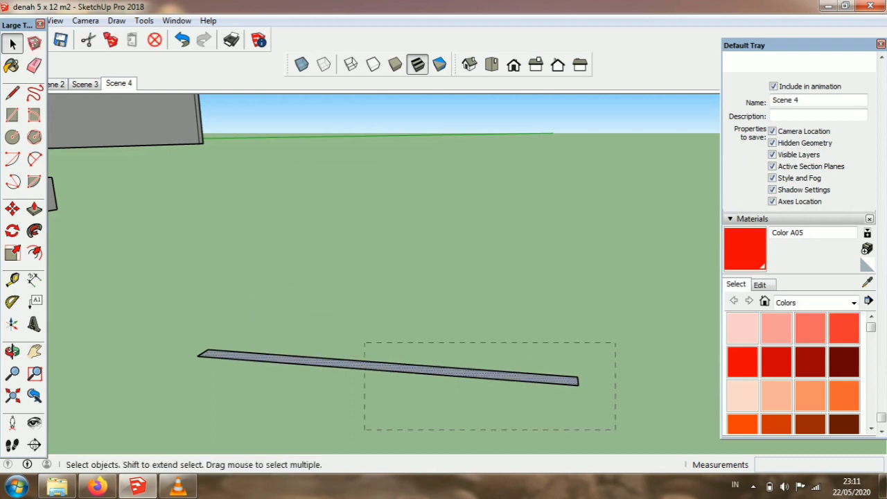
# Step: Push/Pull the thin rectangle upward 1.3 m to form the background panel
pyautogui.moveTo(615, 294); pyautogui.dragTo(169, 430)
pyautogui.press('p')
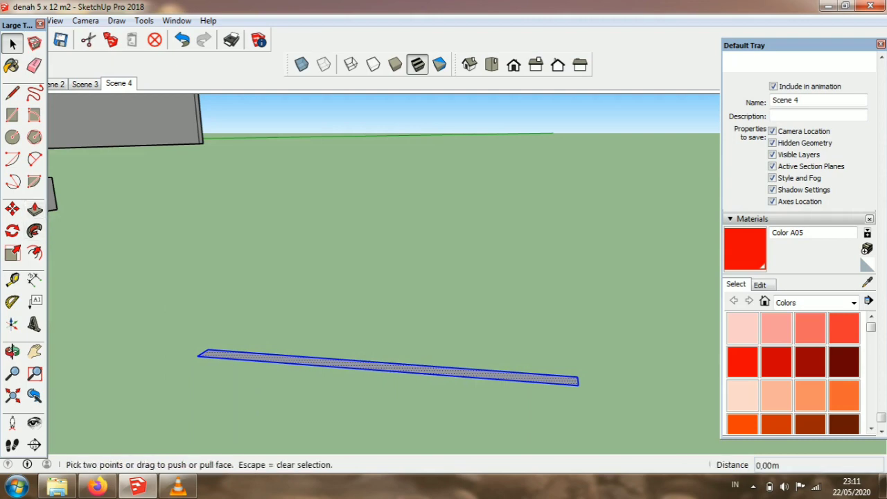
pyautogui.click(297, 363)
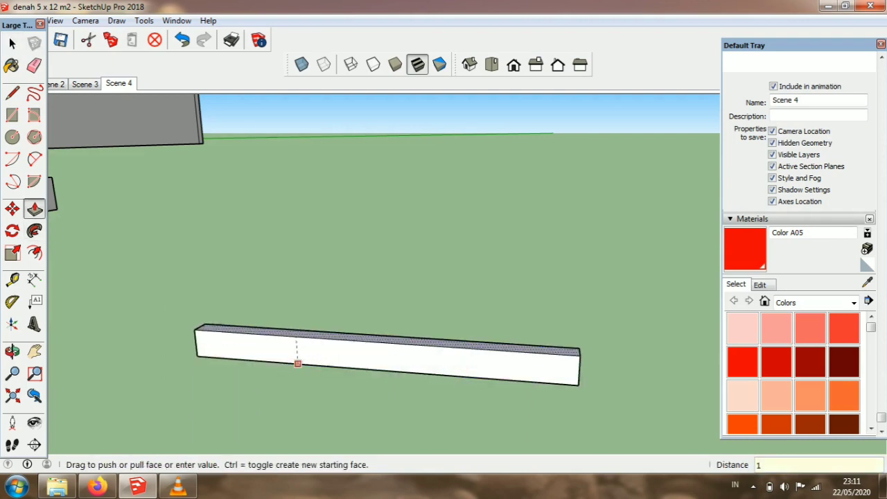
pyautogui.press('Return')
pyautogui.scroll(-5, 426, 390)
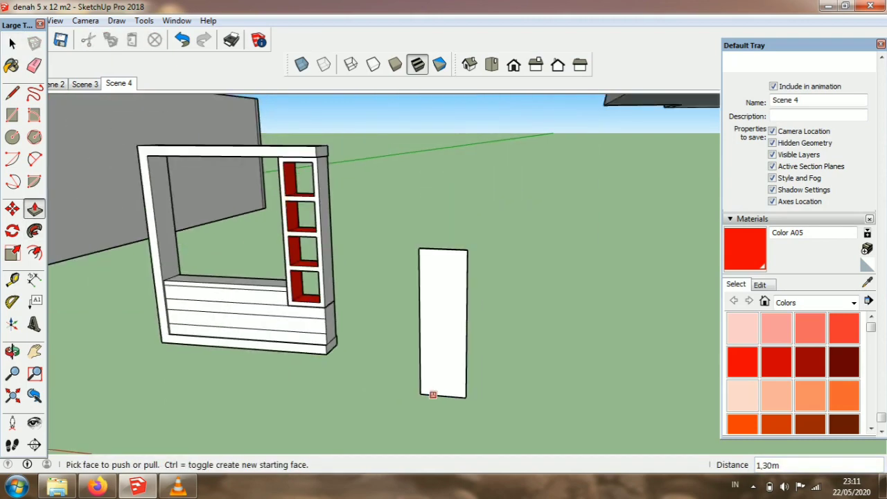
# Step: Select the whole background panel and make it a group
pyautogui.press('space')
pyautogui.press('space')
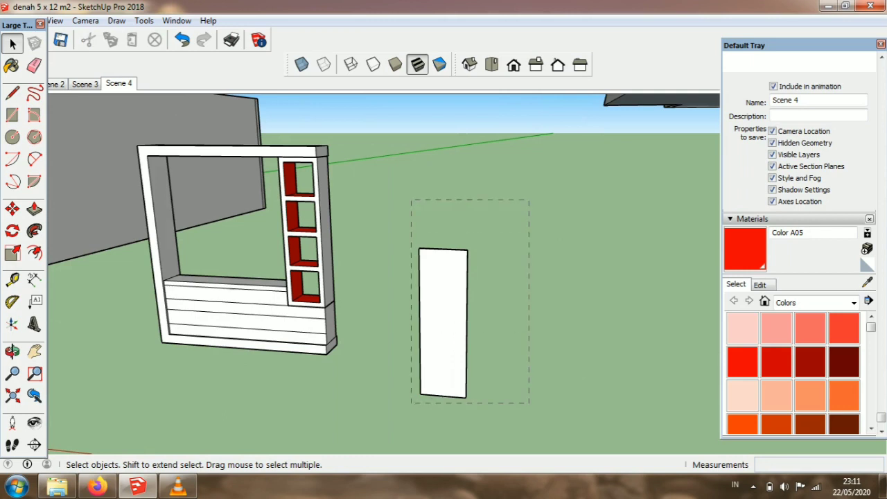
pyautogui.rightClick(432, 271)
pyautogui.click(472, 384)
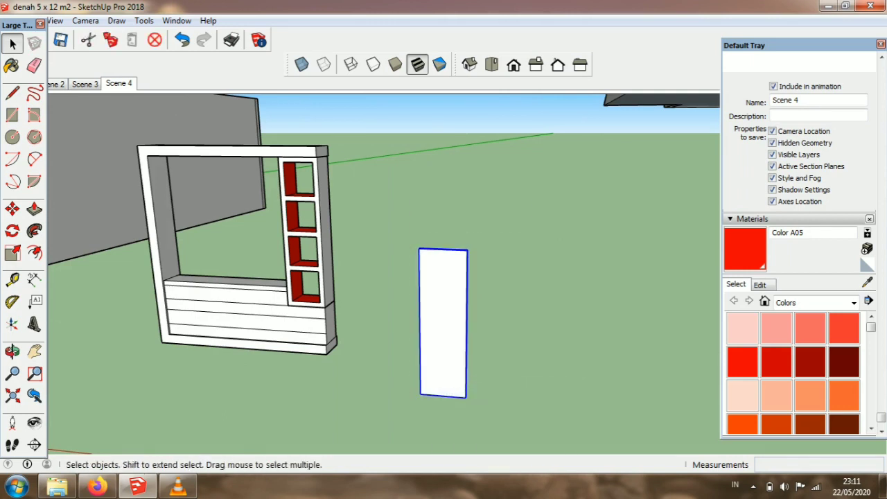
# Step: Move the panel by its lower left corner to the rear left corner of the opening, on the cabinet's upper surface
pyautogui.press('m')
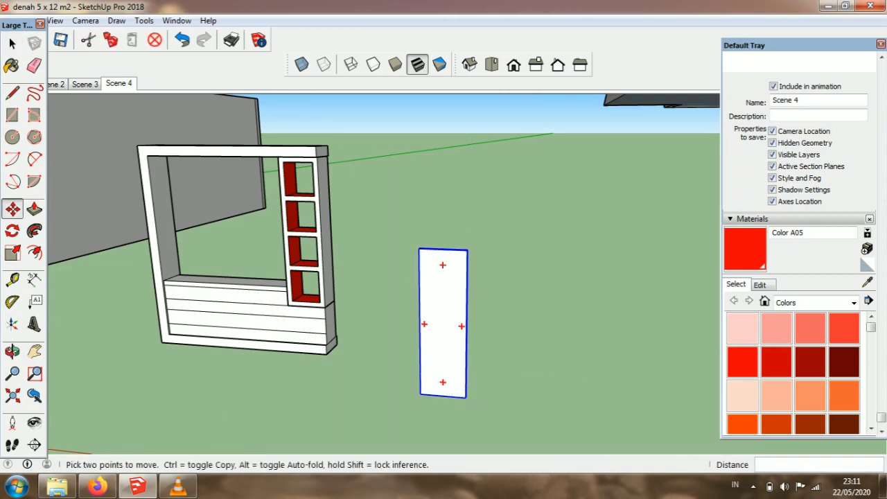
pyautogui.click(421, 394)
pyautogui.scroll(3, 117, 248)
pyautogui.scroll(2, 116, 247)
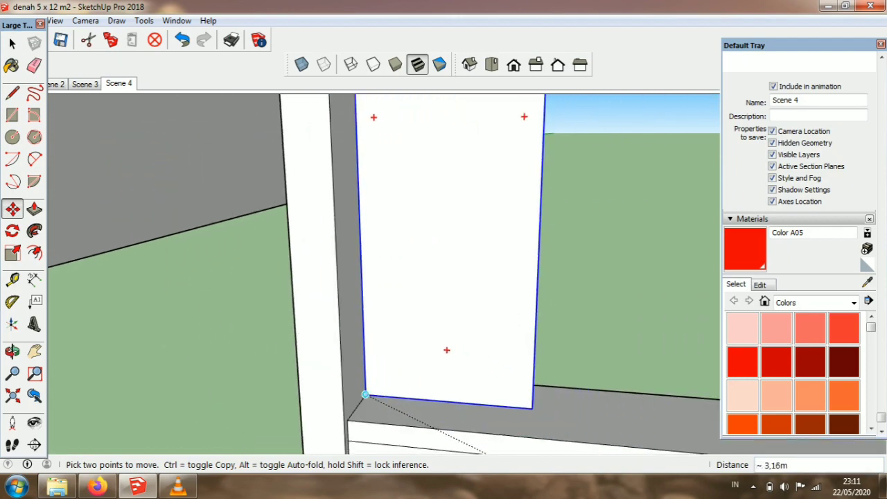
pyautogui.click(366, 395)
pyautogui.scroll(-5, 291, 367)
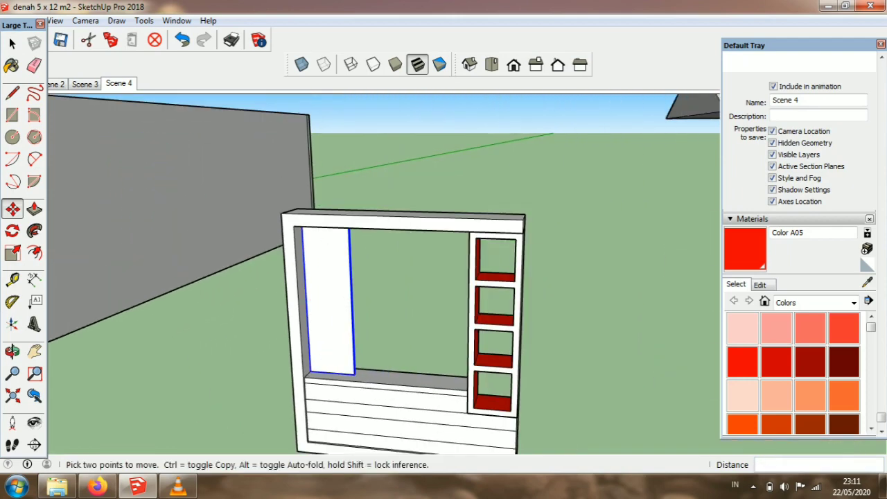
# Step: Copy the background panel 1.00 m across the opening so it ends against the decorative shelf, and clear the selection
pyautogui.click(12, 352)
pyautogui.scroll(3, 55, 367)
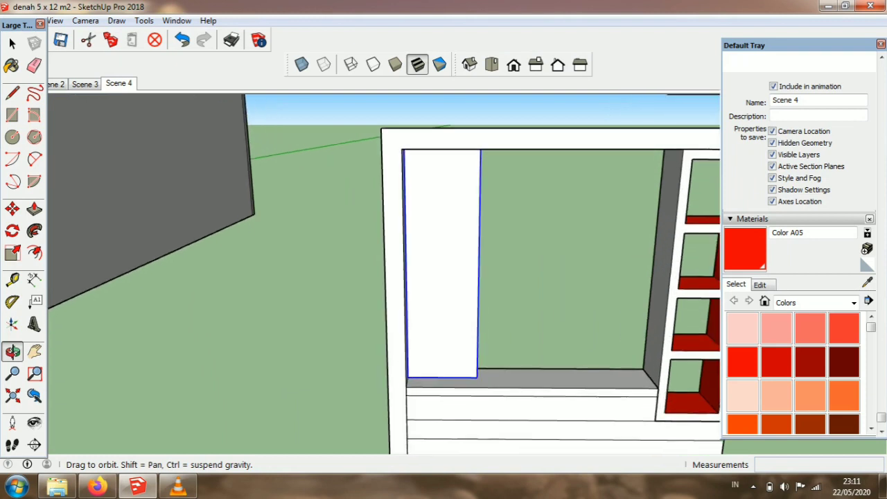
pyautogui.click(12, 209)
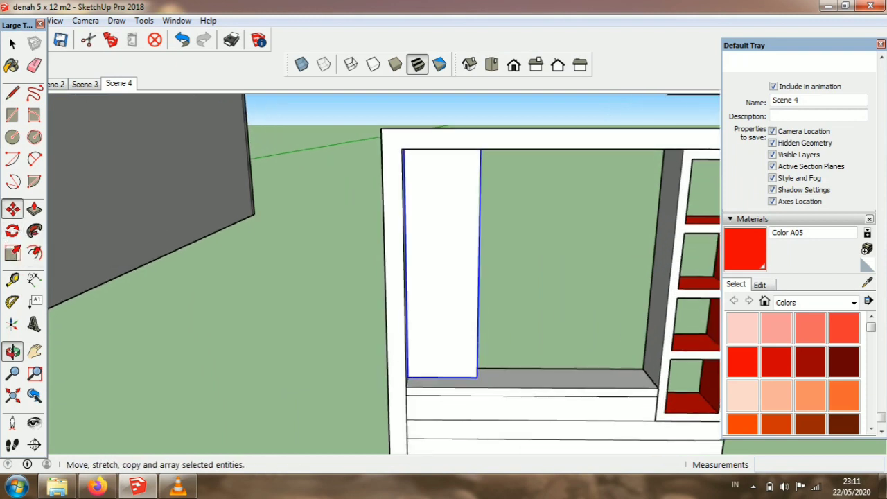
pyautogui.press('ctrl')
pyautogui.click(476, 377)
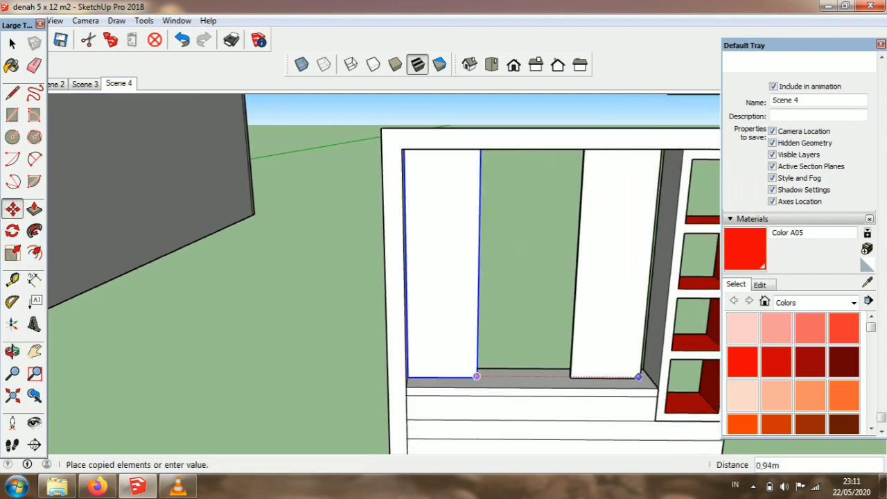
pyautogui.click(651, 379)
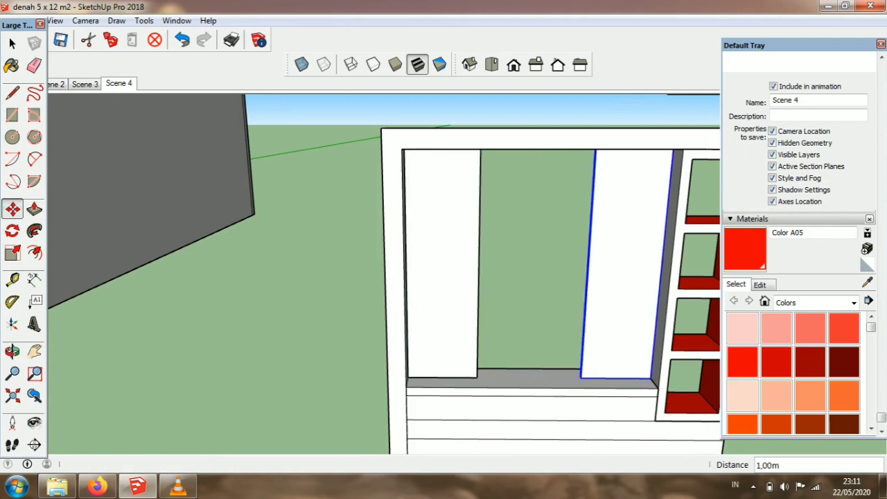
pyautogui.scroll(-4, 445, 319)
pyautogui.scroll(3, 569, 382)
pyautogui.scroll(-1, 280, 347)
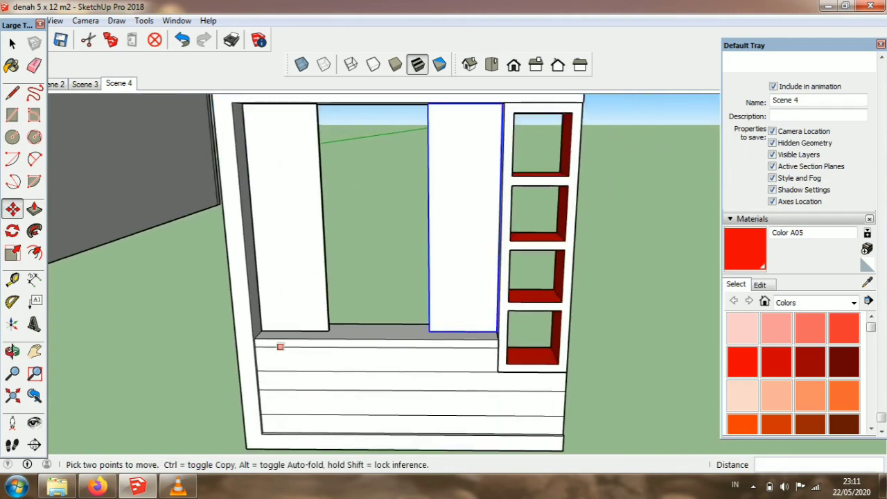
pyautogui.scroll(-1, 280, 347)
pyautogui.click(13, 43)
pyautogui.click(553, 257)
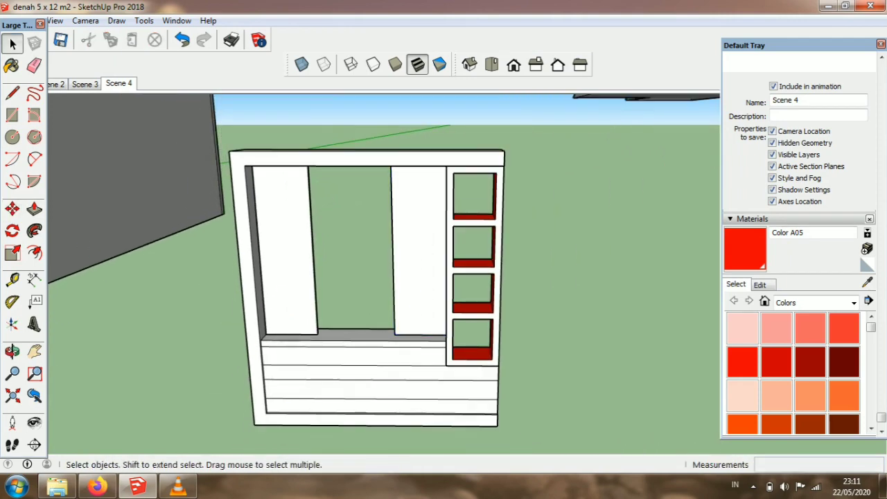
# Step: Measure the height from the cabinet's upper front edge to the upper board, between the two background panels
pyautogui.scroll(2, 370, 350)
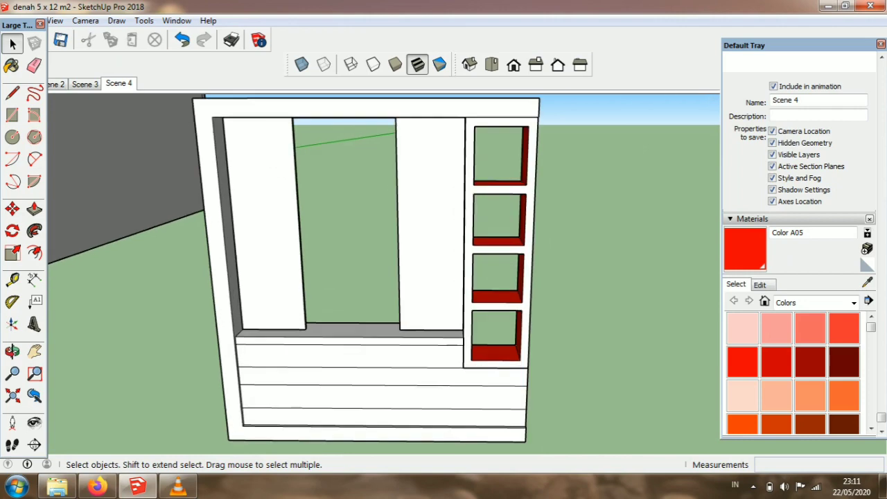
pyautogui.scroll(-1, 373, 346)
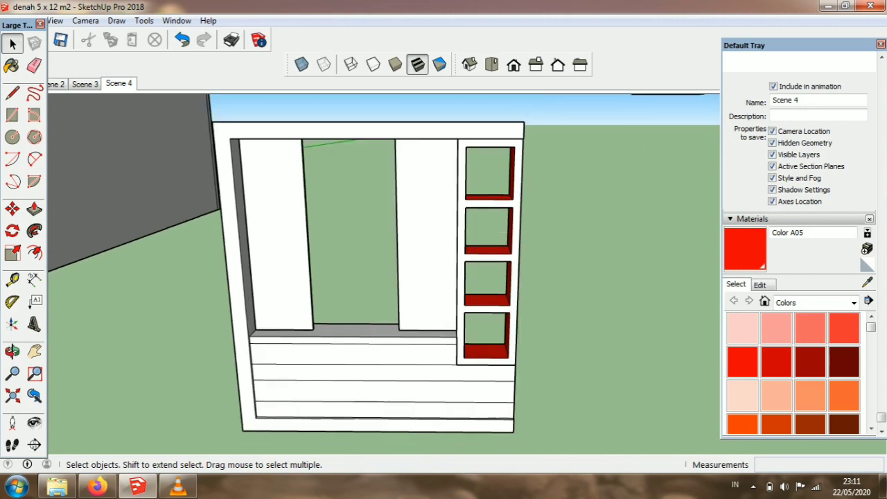
pyautogui.scroll(1, 247, 206)
pyautogui.click(13, 281)
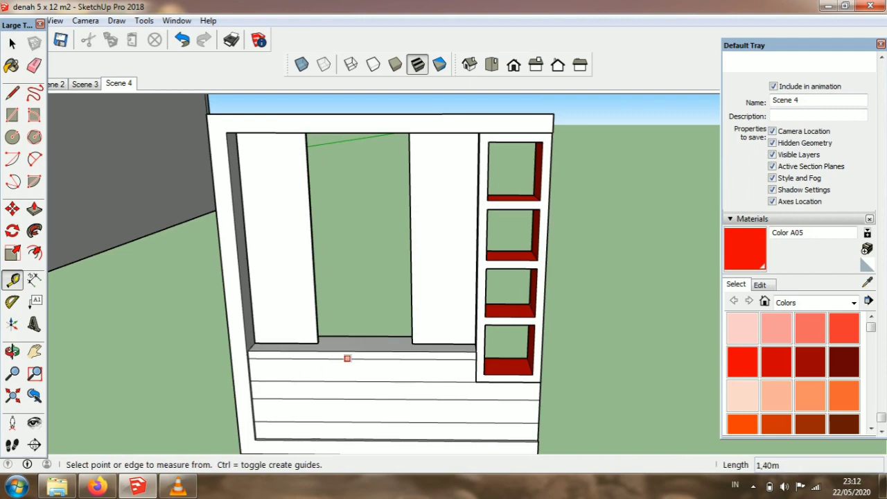
pyautogui.click(362, 351)
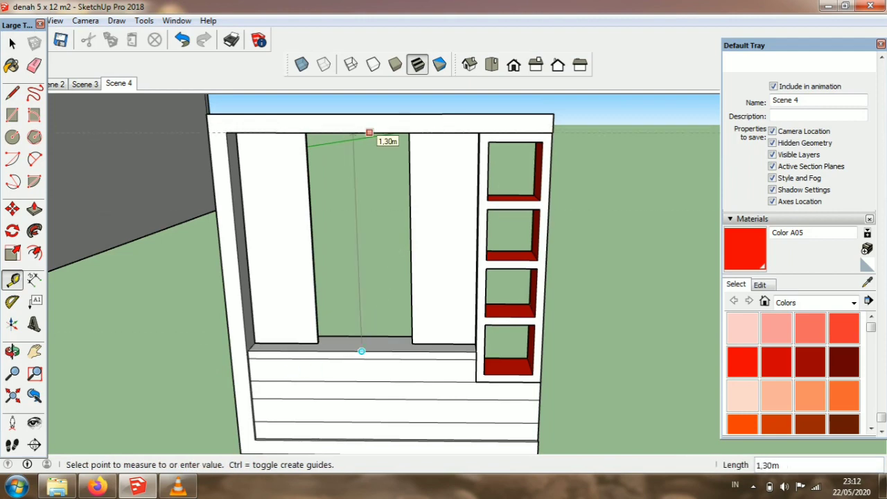
pyautogui.press('Escape')
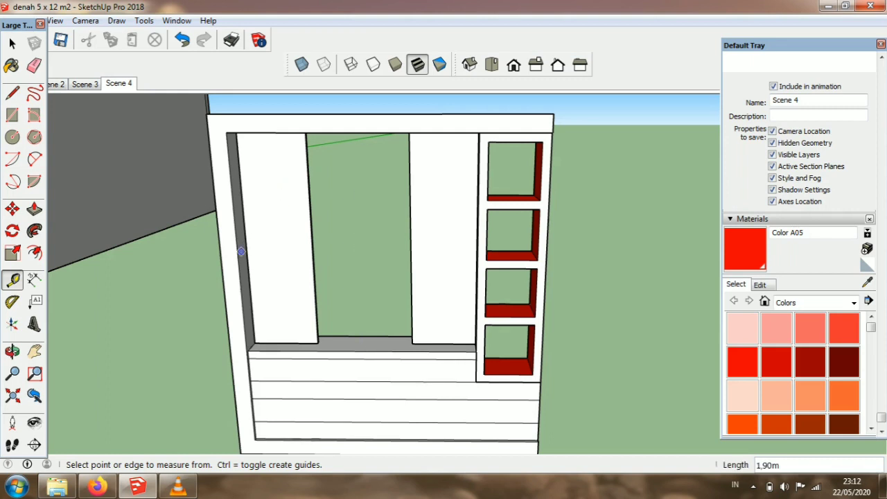
# Step: Measure the width of the main opening, from its inner side edge across to the decorative shelf
pyautogui.click(238, 255)
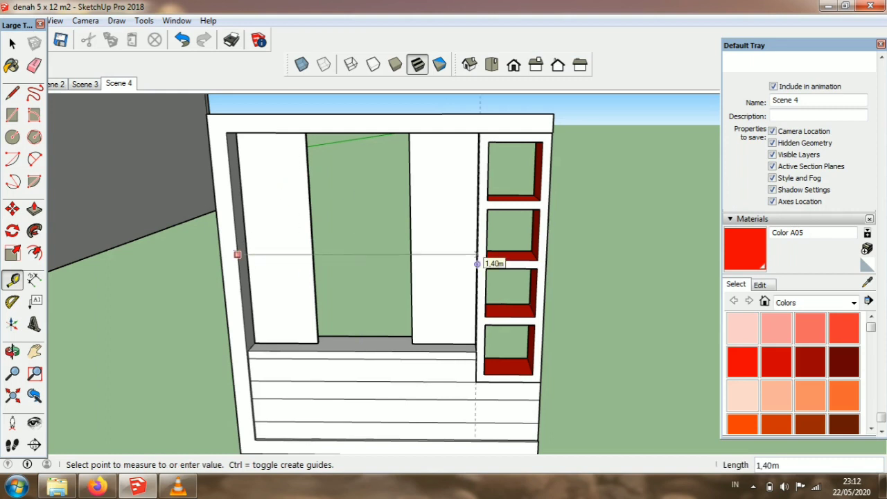
pyautogui.scroll(-3, 477, 264)
pyautogui.press('Escape')
# Step: Draw a 1.4 m by 0.02 m rectangle on the ground beside the shelf unit
pyautogui.click(12, 115)
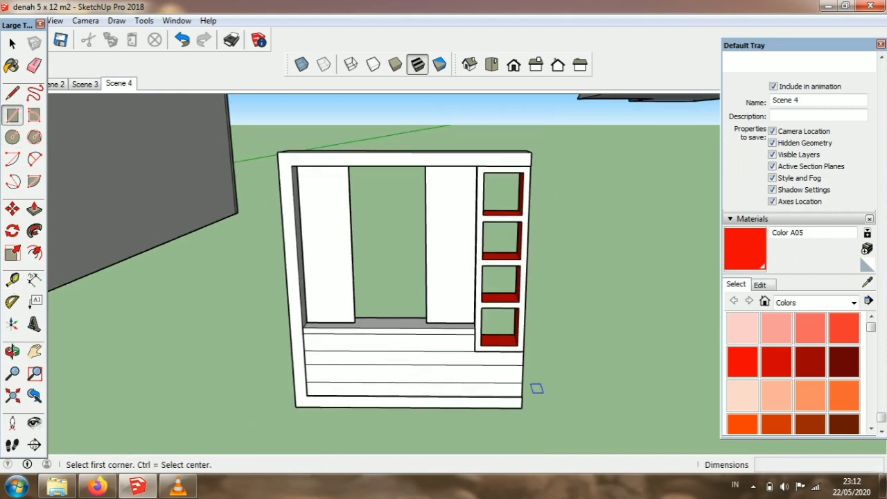
pyautogui.click(564, 407)
pyautogui.write('0,02')
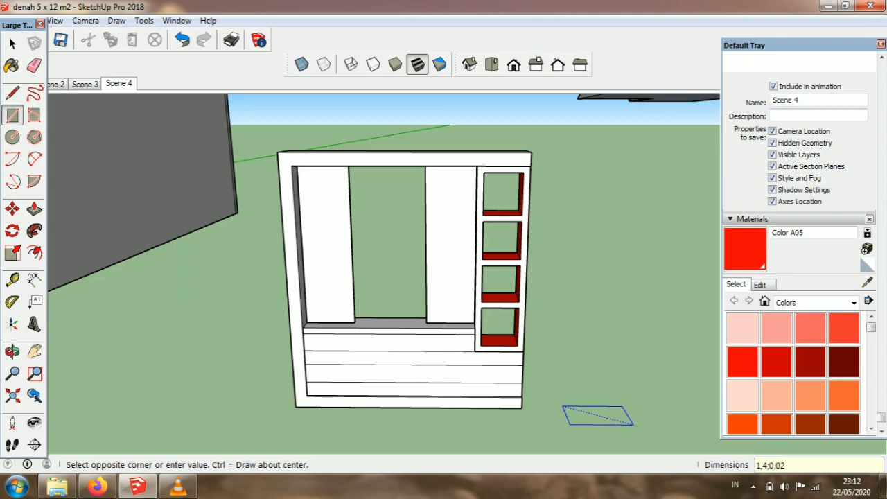
pyautogui.click(632, 424)
pyautogui.scroll(-3, 582, 414)
pyautogui.scroll(2, 583, 414)
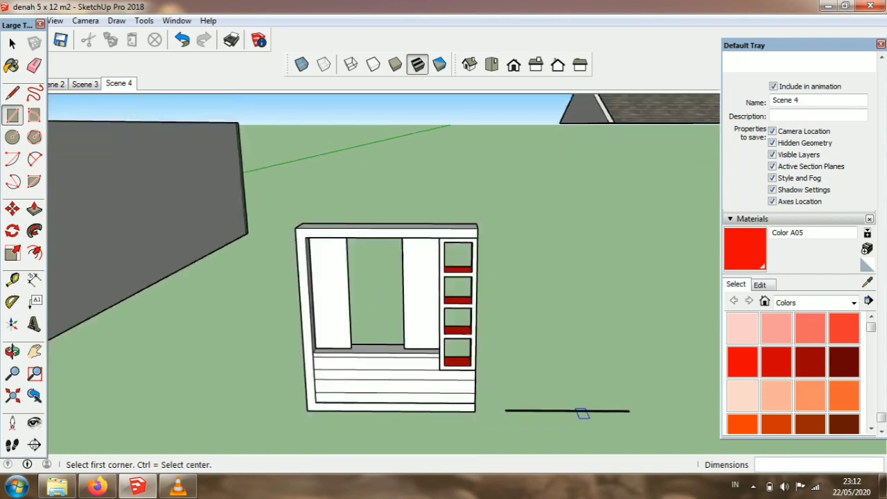
# Step: Reverse the face of the thin rectangle drawn on the ground beside the shelf unit
pyautogui.scroll(5, 583, 414)
pyautogui.click(13, 44)
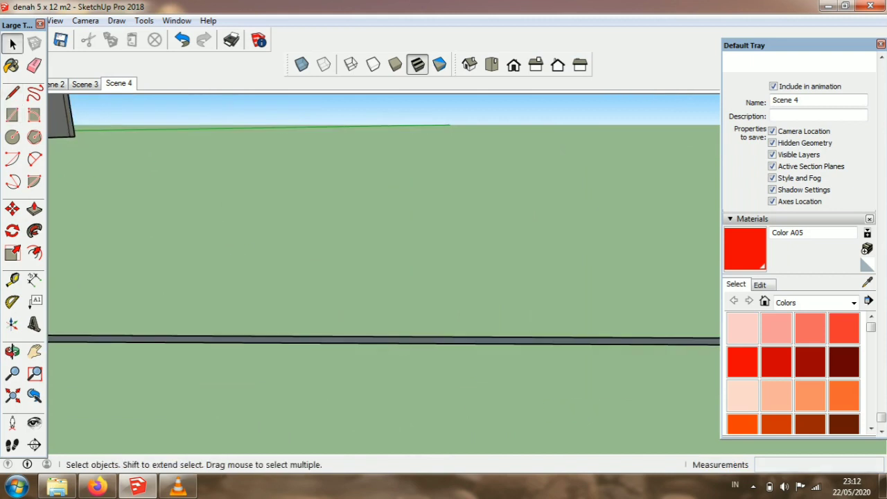
pyautogui.rightClick(309, 156)
pyautogui.click(367, 283)
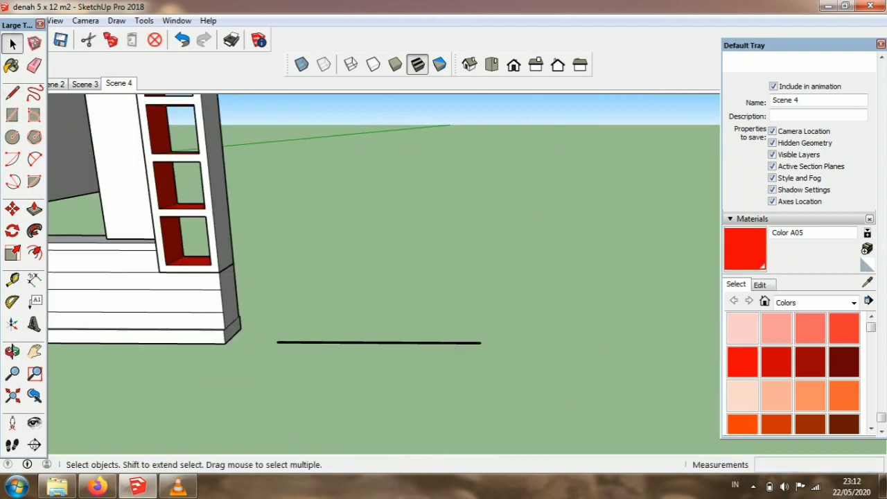
# Step: Push/Pull the flat rectangle beside the cabinet up 0.7 m
pyautogui.click(34, 208)
pyautogui.click(456, 342)
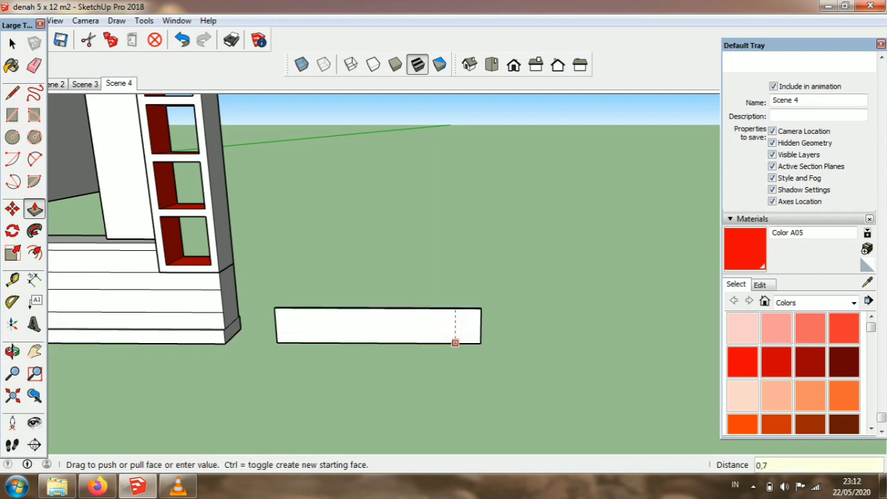
pyautogui.press('Return')
pyautogui.scroll(-3, 457, 340)
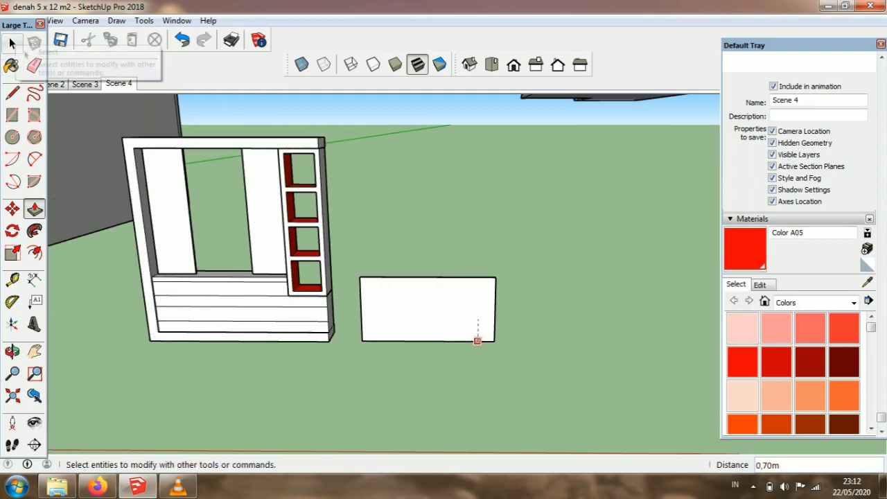
# Step: Select the whole extruded panel beside the cabinet and make it a group
pyautogui.click(12, 43)
pyautogui.moveTo(353, 383); pyautogui.dragTo(353, 382)
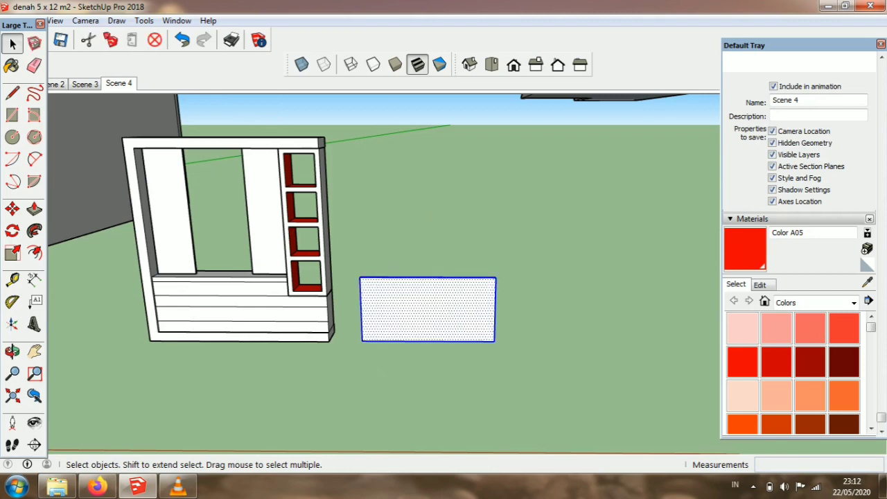
pyautogui.rightClick(400, 285)
pyautogui.click(443, 200)
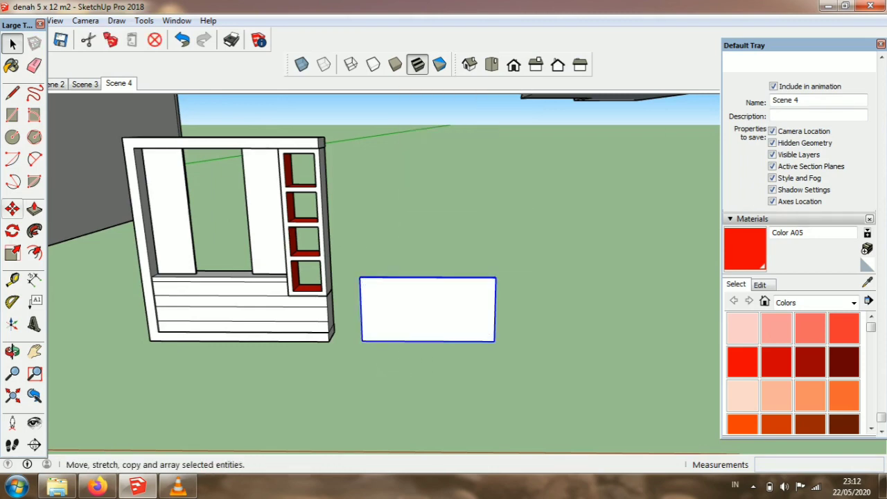
# Step: Move the panel group by its left edge's midpoint onto the midpoint of the cabinet frame's left inner edge
pyautogui.click(12, 209)
pyautogui.click(362, 340)
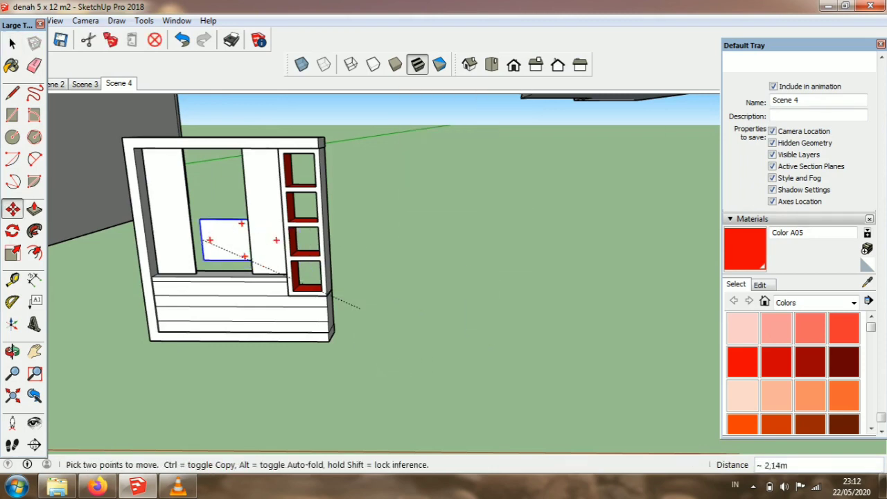
pyautogui.scroll(5, 159, 229)
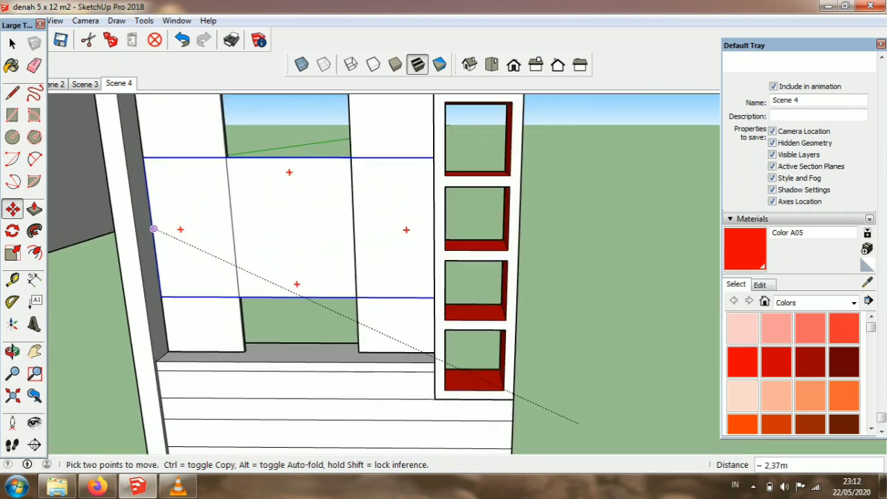
pyautogui.scroll(-2, 148, 208)
pyautogui.scroll(-1, 149, 204)
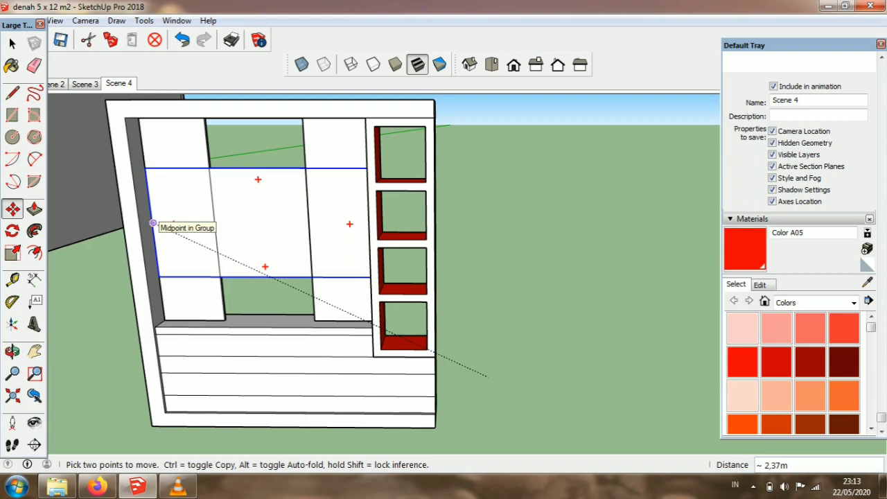
pyautogui.scroll(3, 153, 224)
pyautogui.write('7')
pyautogui.press('Return')
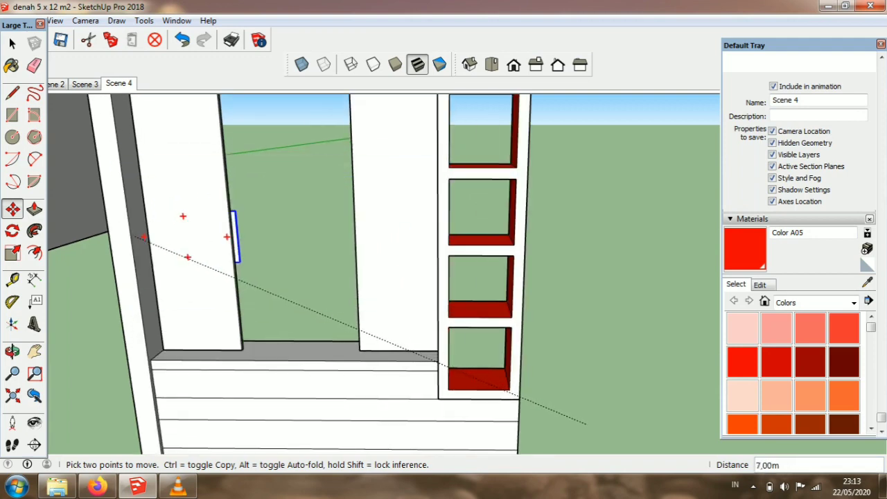
pyautogui.scroll(-2, 389, 263)
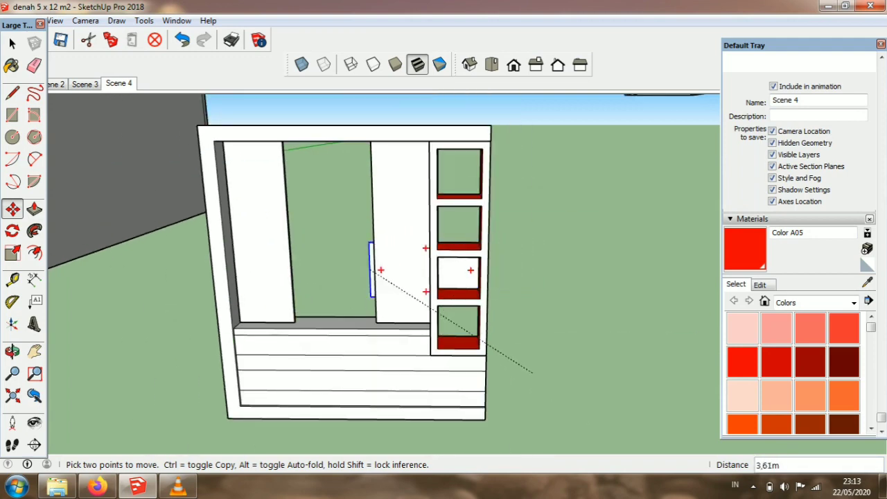
pyautogui.scroll(2, 243, 244)
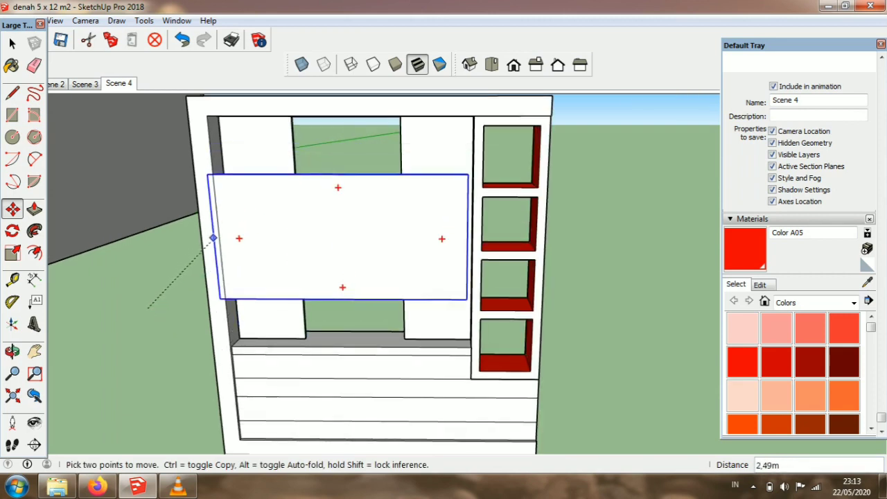
pyautogui.click(219, 243)
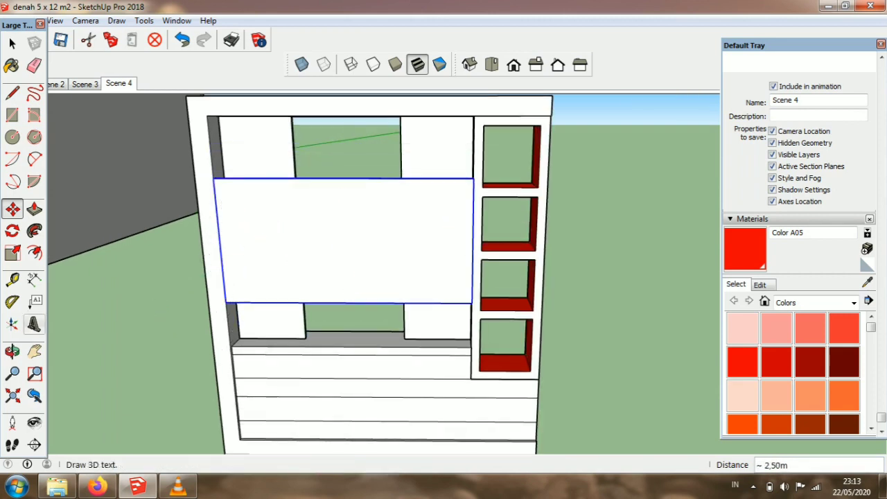
# Step: Move the panel about 0.10 m back into the cabinet frame along the green axis
pyautogui.click(12, 351)
pyautogui.moveTo(388, 146); pyautogui.dragTo(284, 170)
pyautogui.scroll(5, 305, 159)
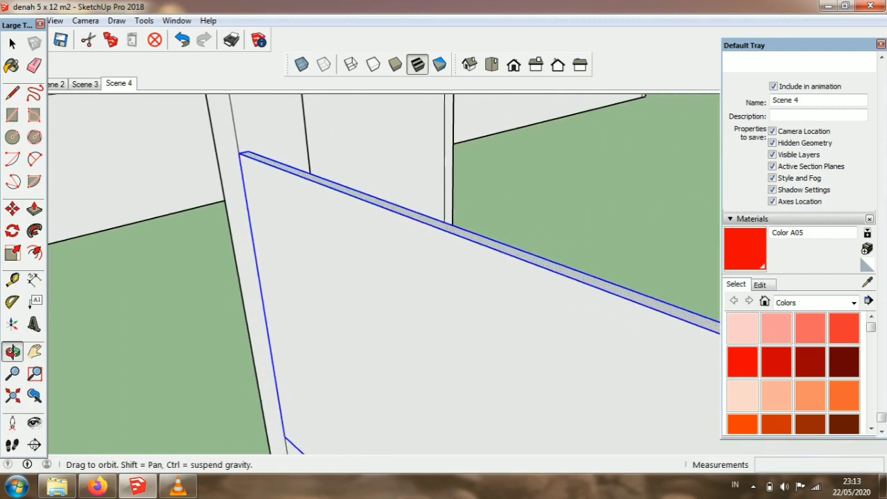
pyautogui.click(13, 209)
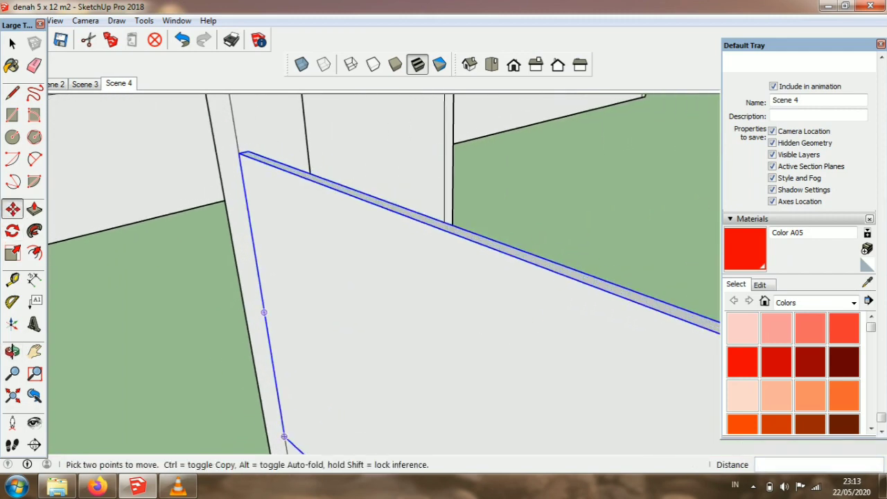
pyautogui.click(263, 312)
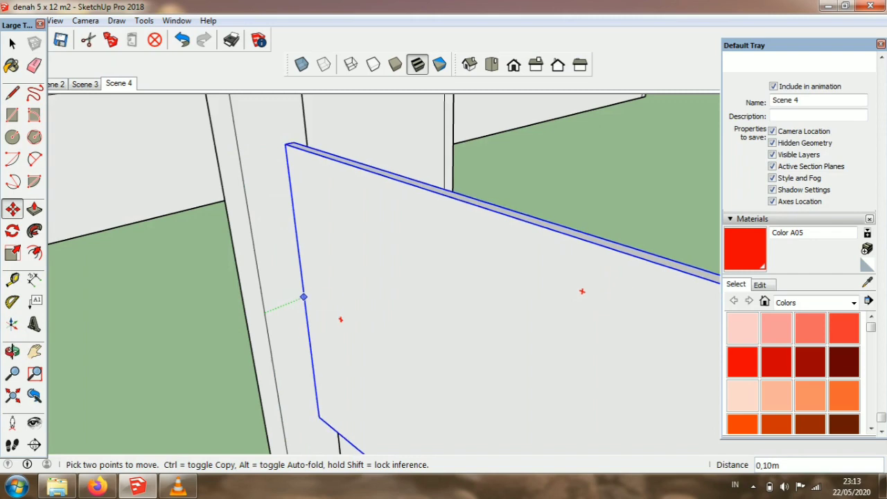
pyautogui.scroll(-3, 271, 247)
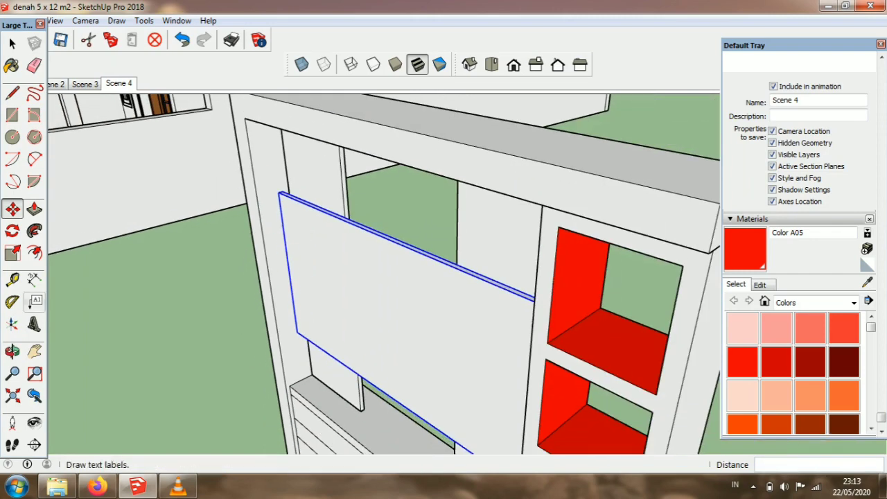
# Step: Measure the width of the gap between the two upright boards behind the panel
pyautogui.click(12, 351)
pyautogui.moveTo(388, 299); pyautogui.dragTo(562, 225)
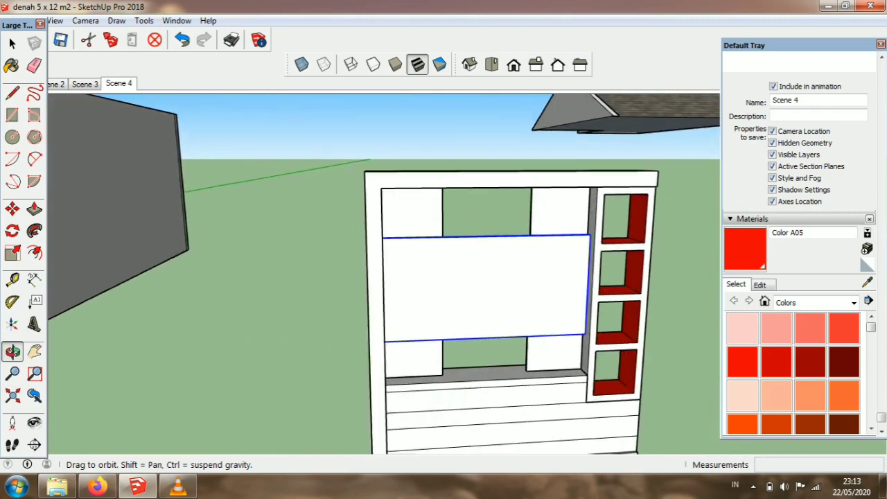
pyautogui.scroll(1, 631, 280)
pyautogui.moveTo(631, 281); pyautogui.dragTo(631, 333)
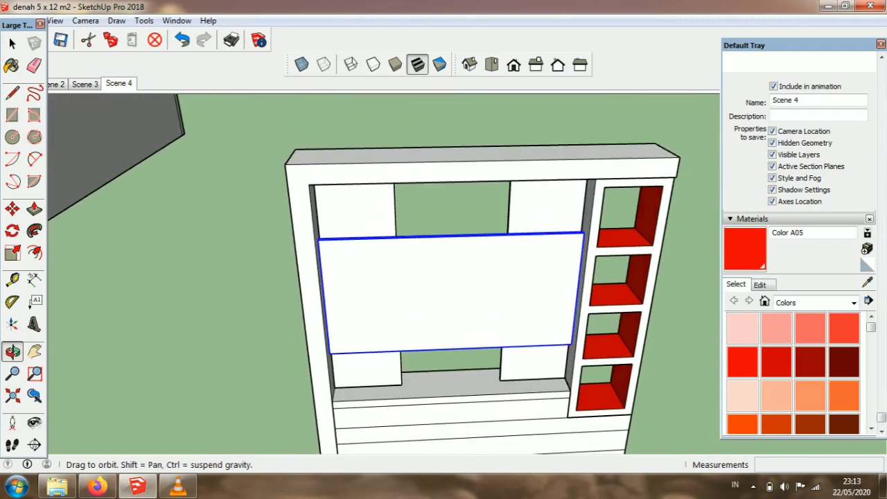
pyautogui.scroll(2, 485, 375)
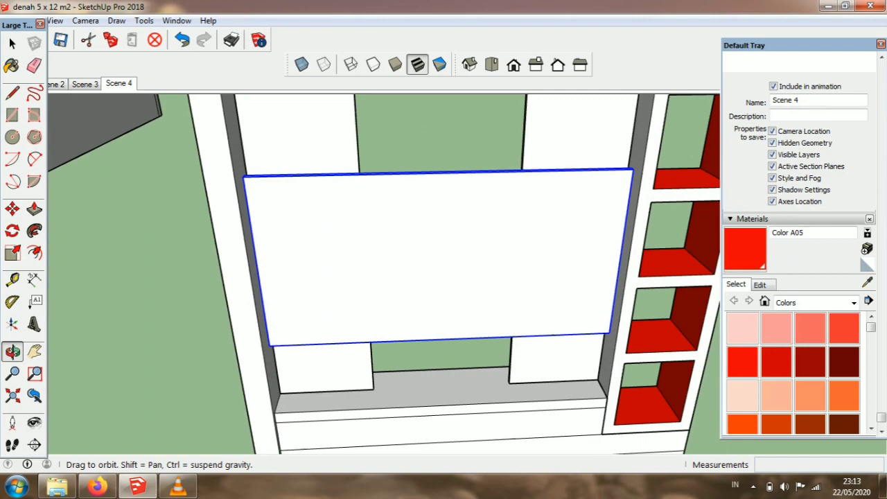
pyautogui.click(12, 280)
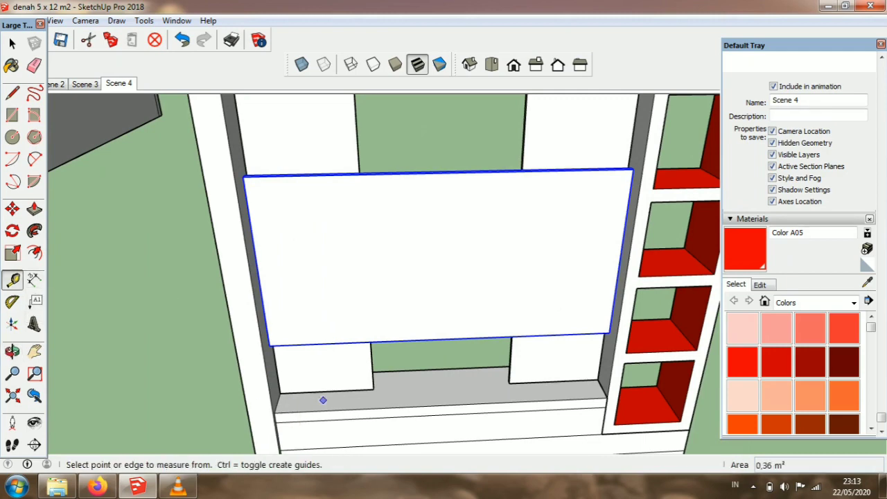
pyautogui.click(373, 389)
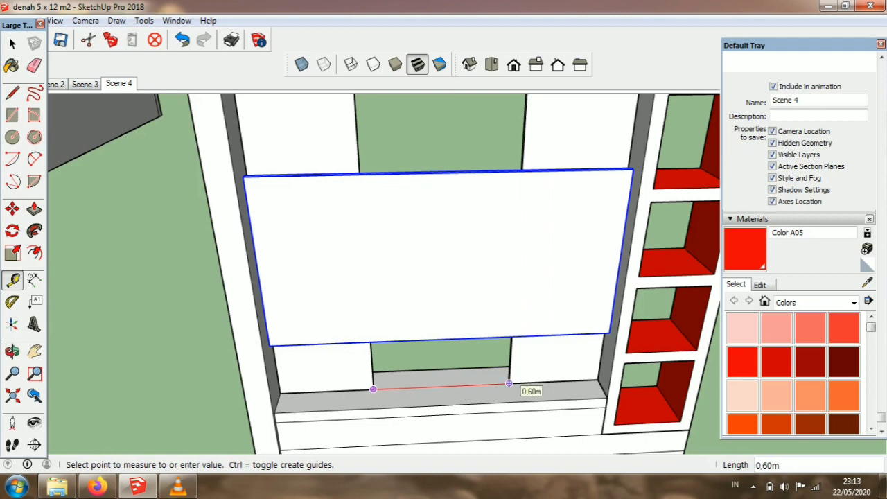
pyautogui.press('Escape')
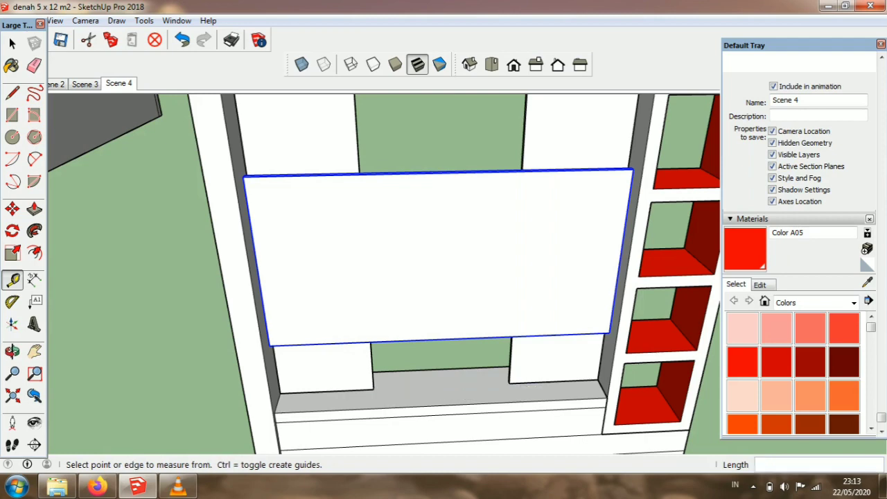
# Step: Draw a 0.6 by 0.1 m rectangle on the ground to the right of the cabinet
pyautogui.scroll(-6, 414, 388)
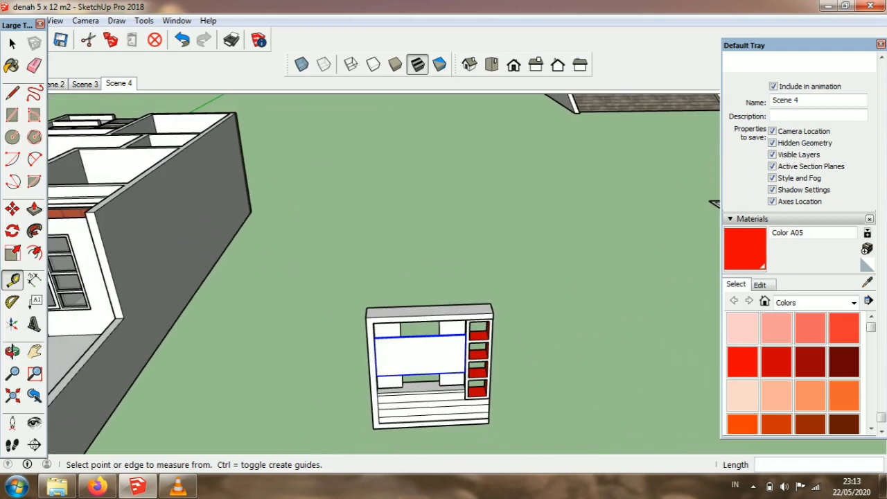
pyautogui.press('l')
pyautogui.press('r')
pyautogui.click(543, 380)
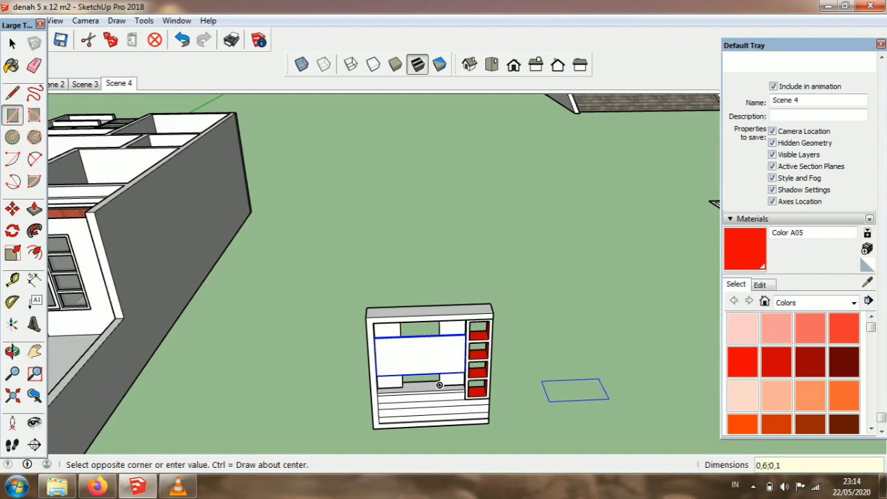
pyautogui.write('0,6;0,1')
pyautogui.press('Return')
pyautogui.scroll(5, 527, 383)
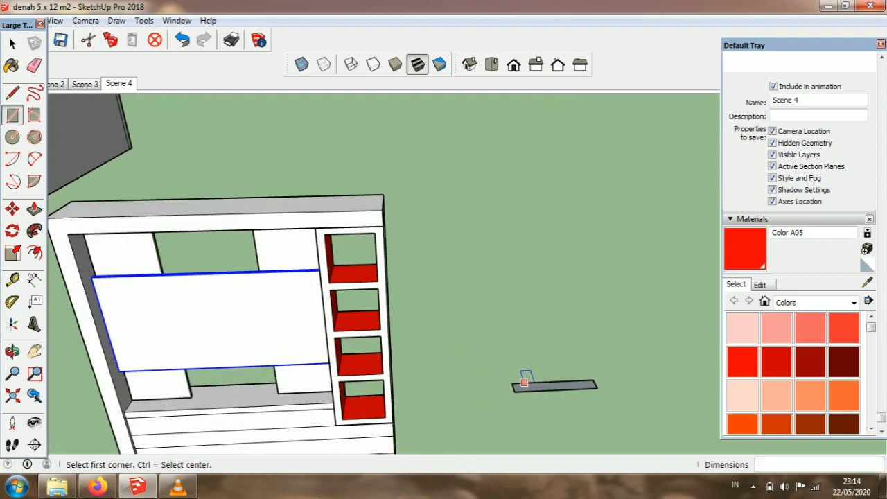
# Step: Push/Pull the 0.6 by 0.1 m rectangle up 1.30 m into an upright board
pyautogui.press('space')
pyautogui.scroll(1, 532, 387)
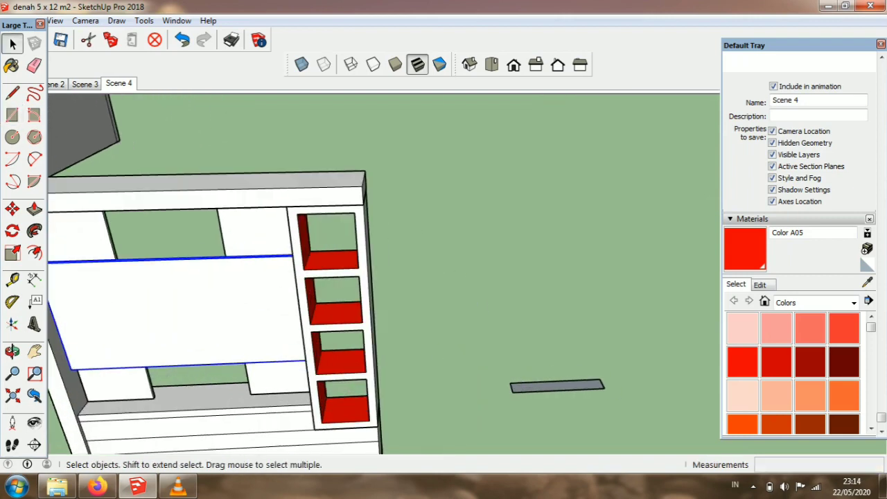
pyautogui.rightClick(531, 387)
pyautogui.click(575, 330)
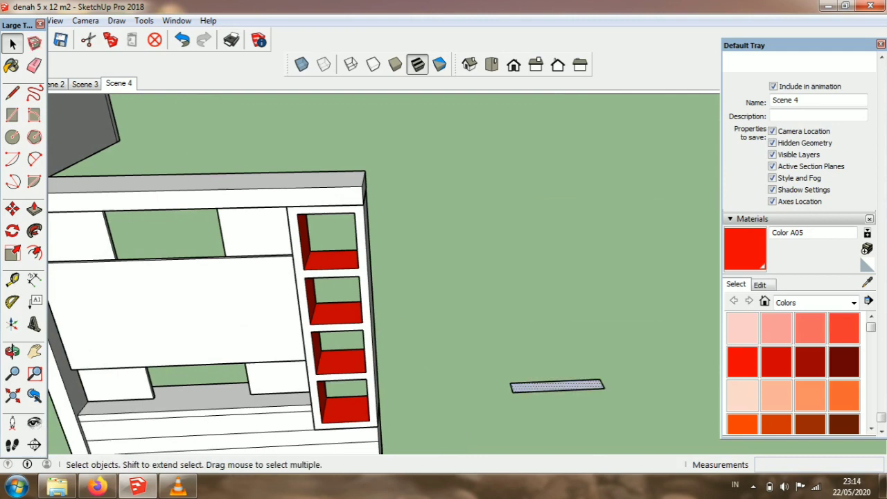
pyautogui.press('p')
pyautogui.click(250, 393)
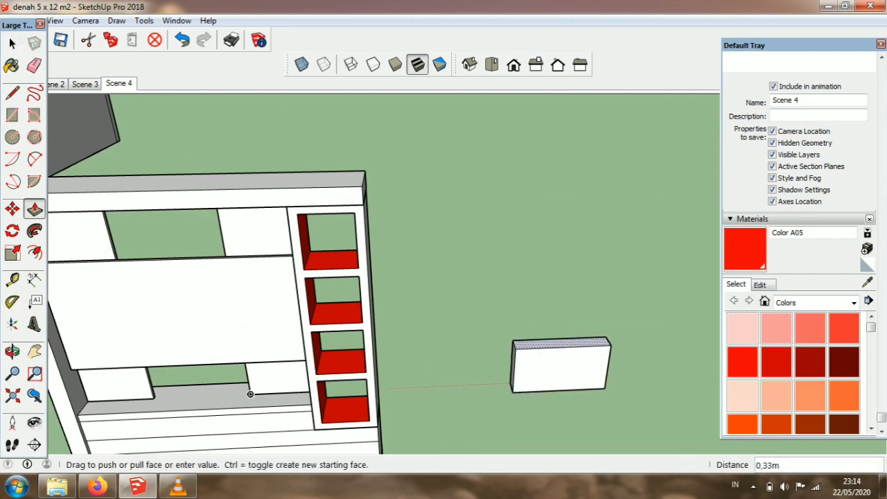
pyautogui.press('Return')
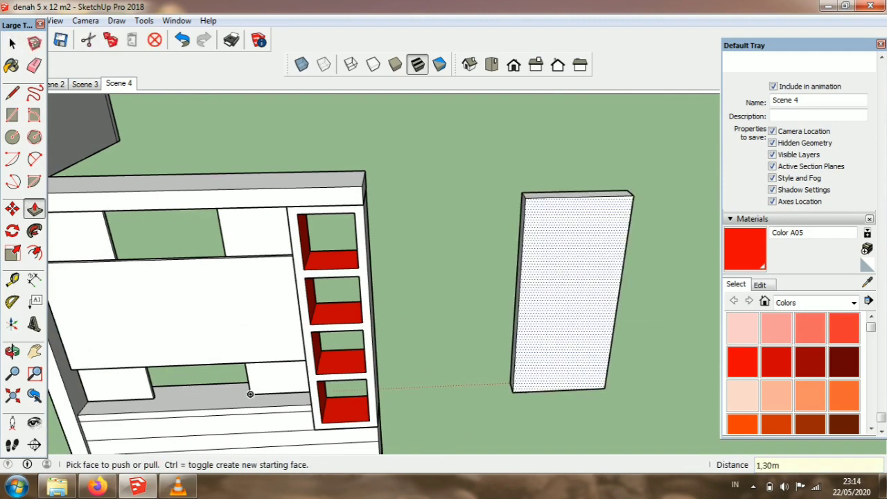
# Step: Draw a vertical centre line on the new board's front face, from top edge midpoint to bottom edge midpoint
pyautogui.moveTo(251, 394); pyautogui.dragTo(272, 378, button='middle')
pyautogui.press('r')
pyautogui.press('l')
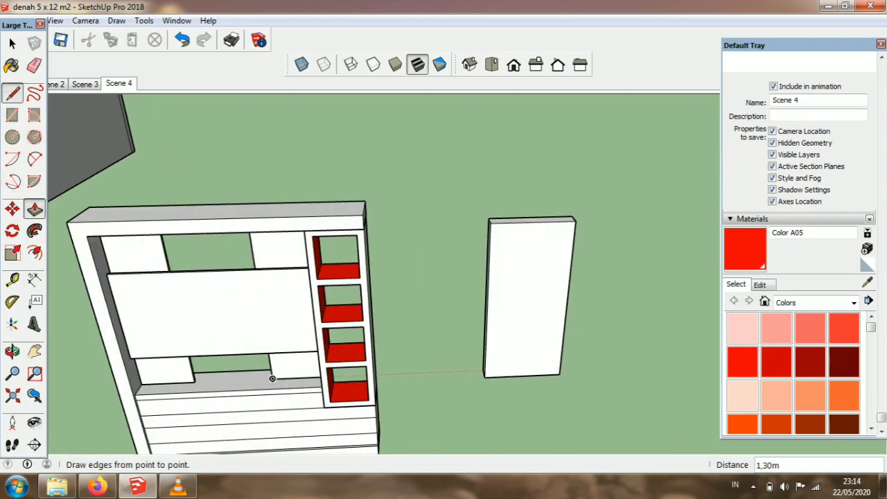
pyautogui.click(533, 222)
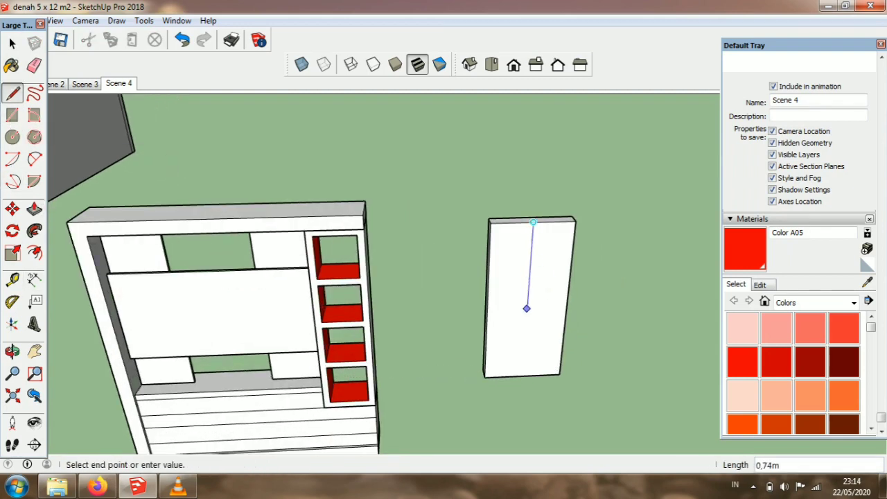
pyautogui.click(522, 376)
# Step: Place parallel guide lines 0.02 m to each side of the board's vertical centre line
pyautogui.press('t')
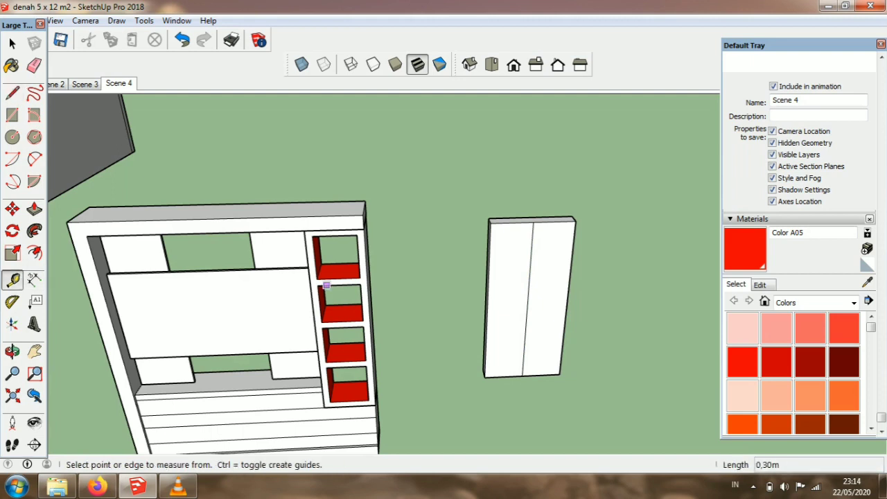
pyautogui.click(530, 265)
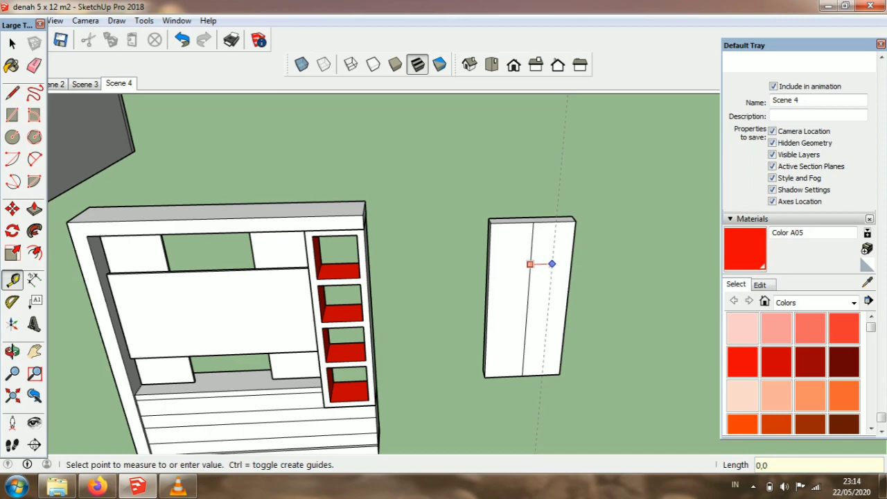
pyautogui.scroll(3, 534, 277)
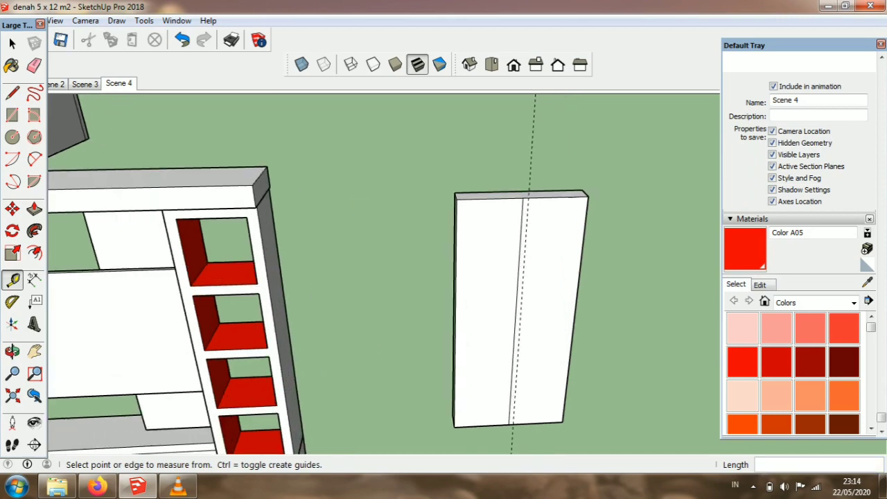
pyautogui.click(518, 278)
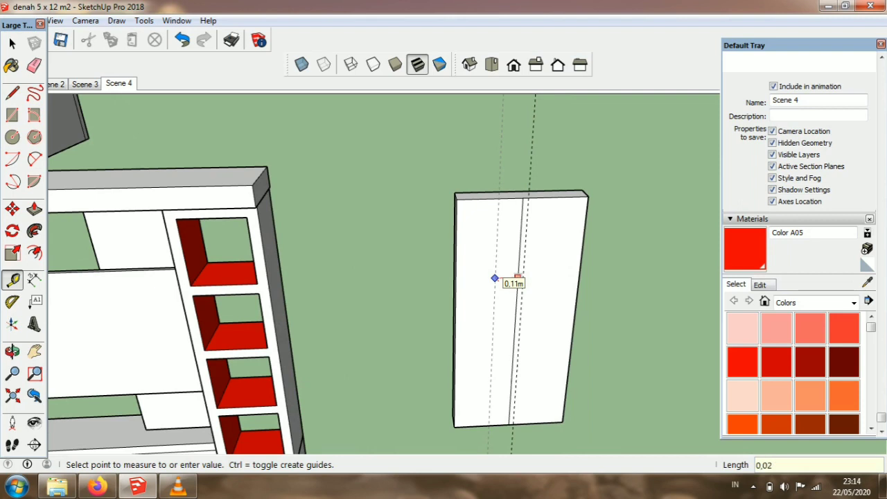
pyautogui.press('Return')
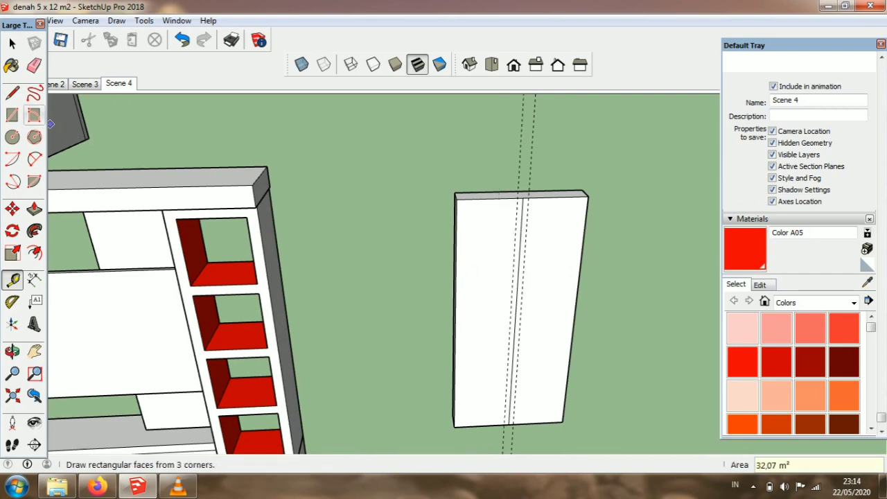
# Step: Draw a full-height rectangle between the two guide lines on the board's front face and erase the guides
pyautogui.click(12, 115)
pyautogui.click(517, 198)
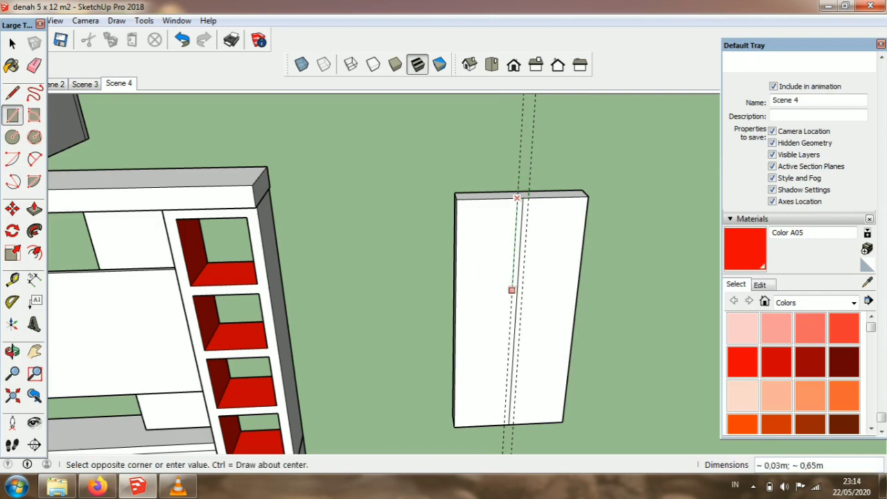
pyautogui.scroll(2, 507, 424)
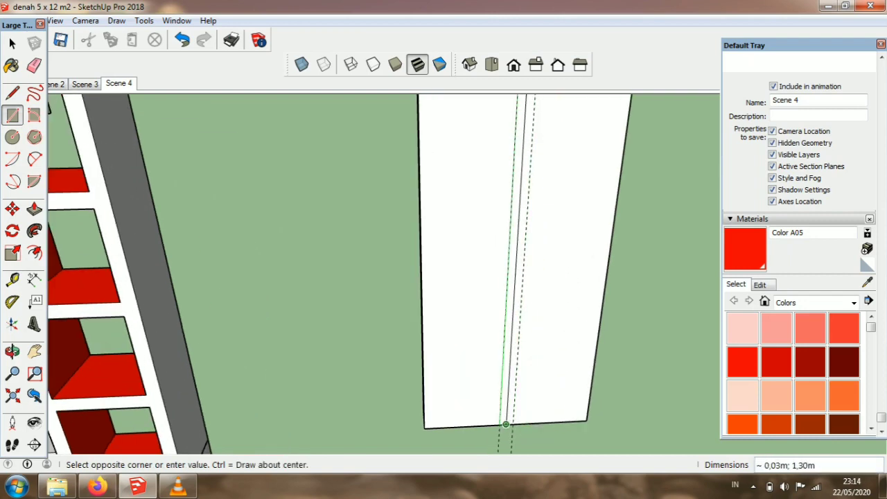
pyautogui.click(531, 423)
pyautogui.scroll(-4, 472, 388)
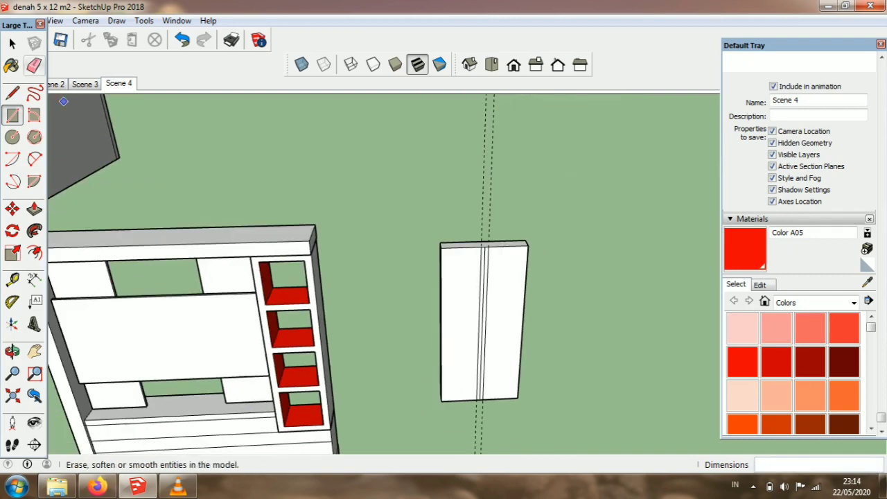
pyautogui.click(34, 65)
pyautogui.scroll(1, 500, 278)
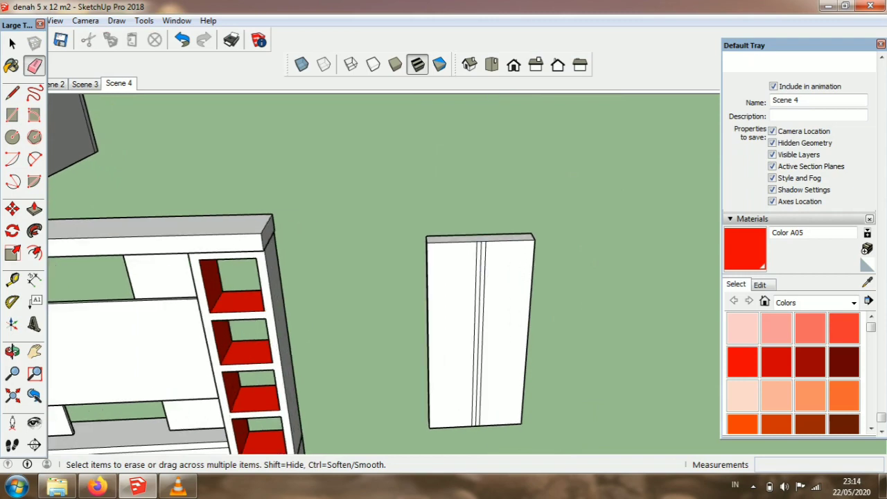
# Step: Place a vertical guide line 0.05 m inside the left edge of the board's front face
pyautogui.click(12, 280)
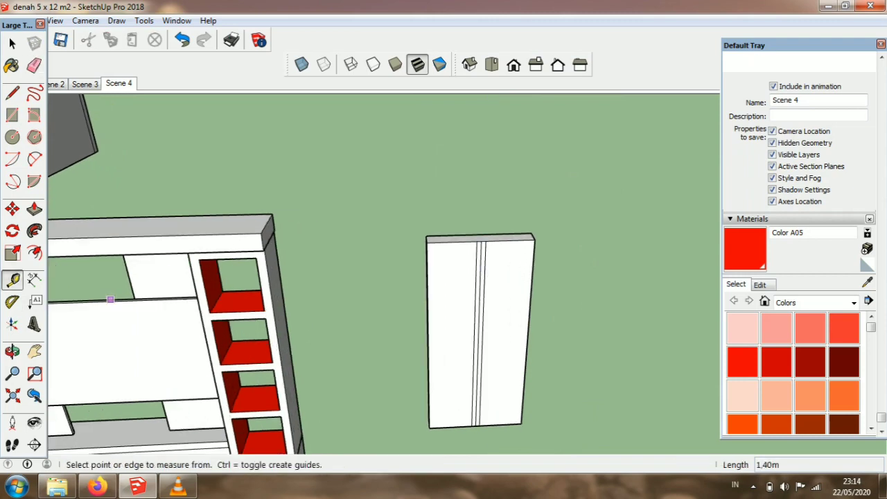
pyautogui.click(478, 323)
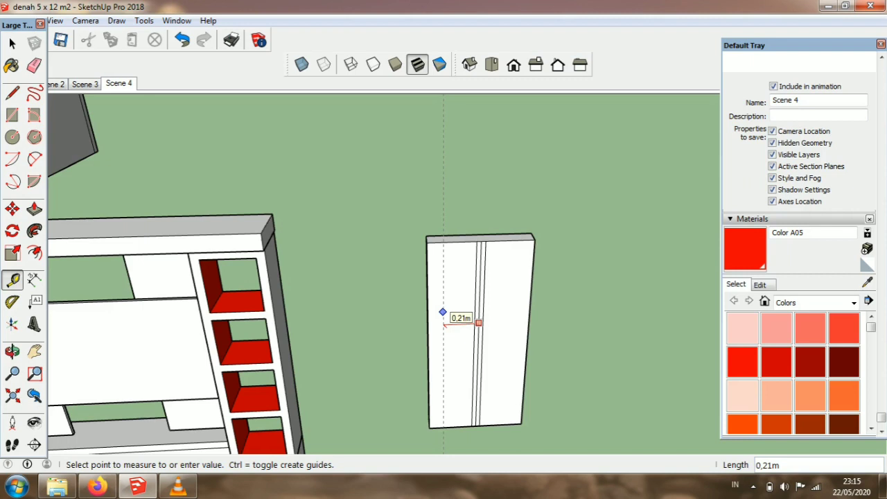
pyautogui.press('Escape')
pyautogui.click(427, 316)
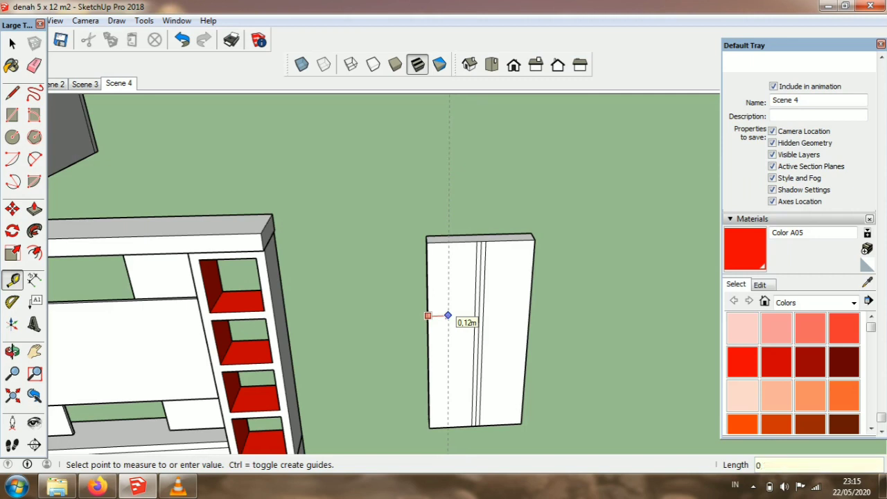
pyautogui.press('Return')
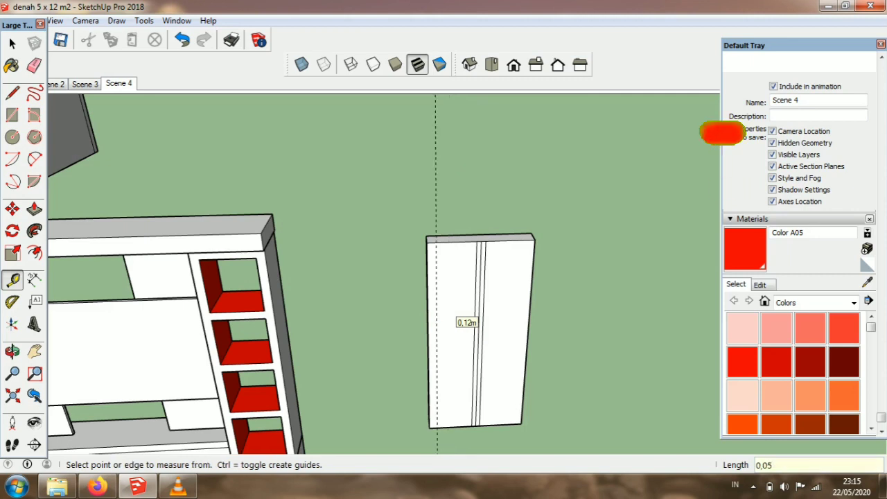
# Step: Place vertical guide lines 0.15 m inside the left and right edges of the board's front face
pyautogui.click(529, 310)
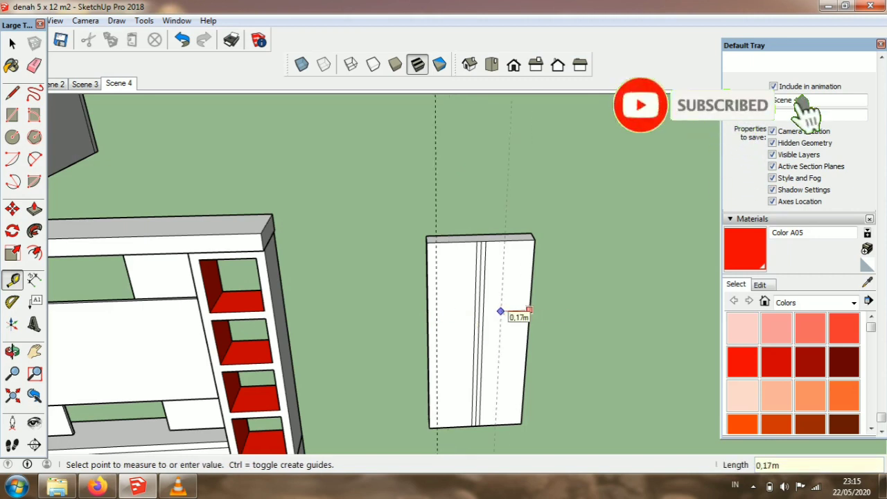
pyautogui.press('Escape')
pyautogui.click(428, 296)
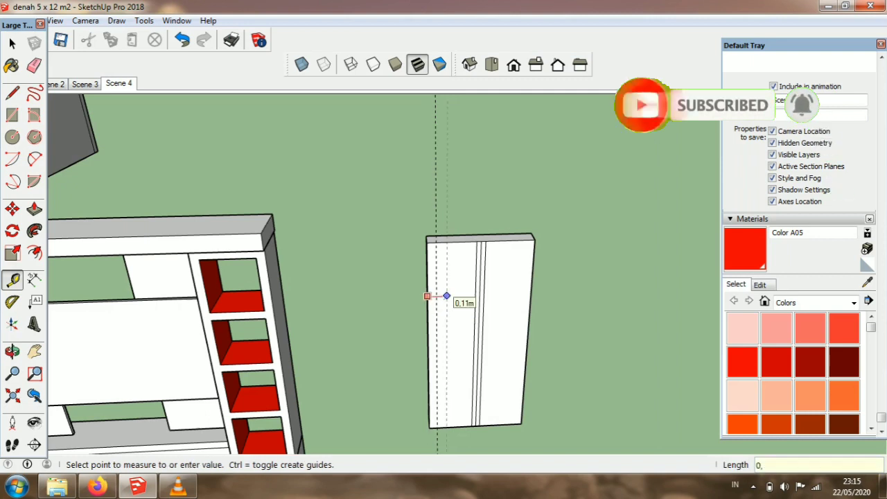
pyautogui.write('0,15')
pyautogui.press('Return')
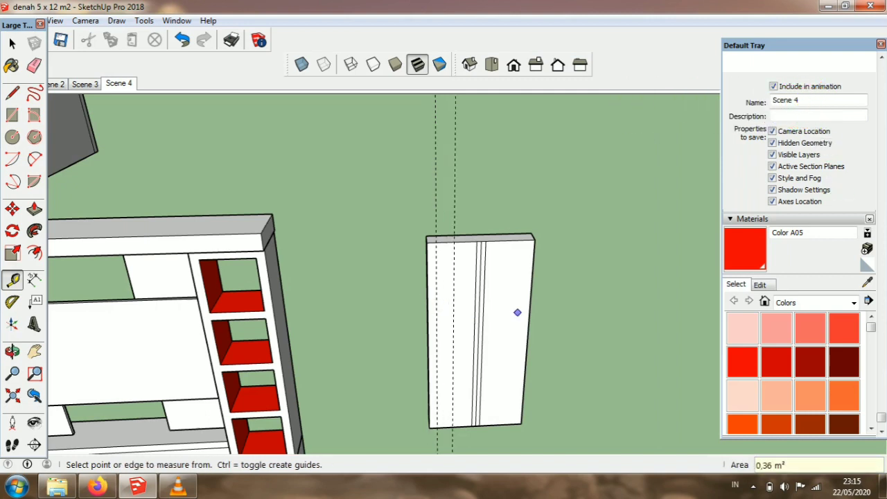
pyautogui.click(529, 311)
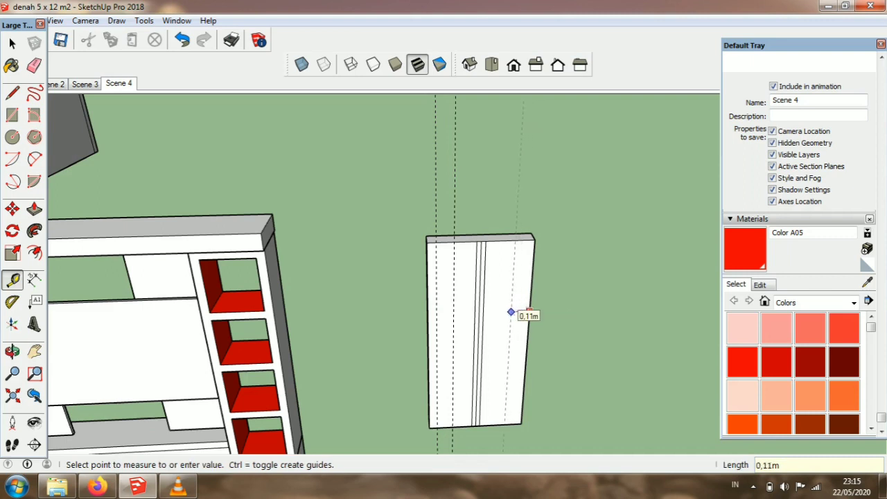
pyautogui.write('0,15')
pyautogui.press('Return')
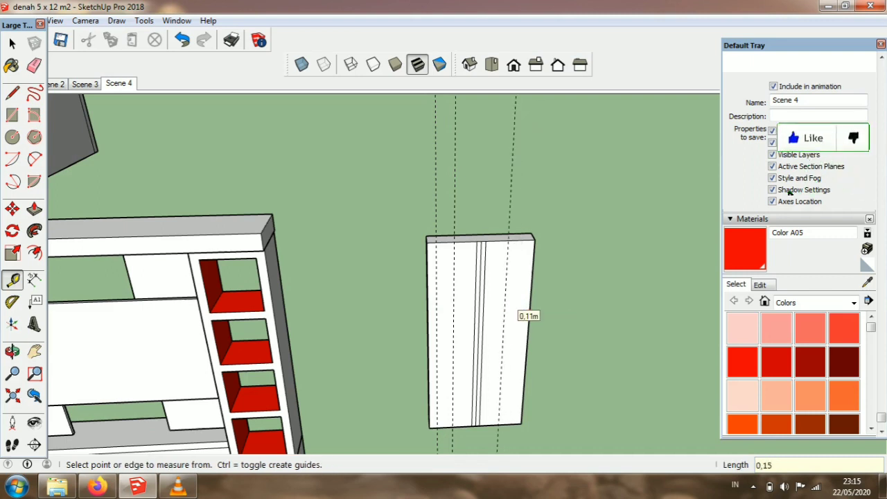
# Step: Copy the centre strip with its middle line to the 0.15 m guide lines on both sides of the board's front face
pyautogui.click(13, 44)
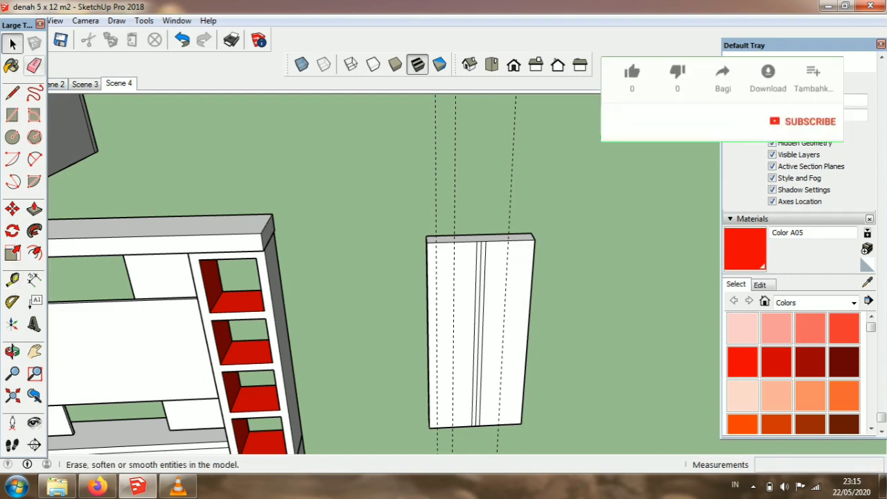
pyautogui.scroll(2, 376, 268)
pyautogui.click(531, 305)
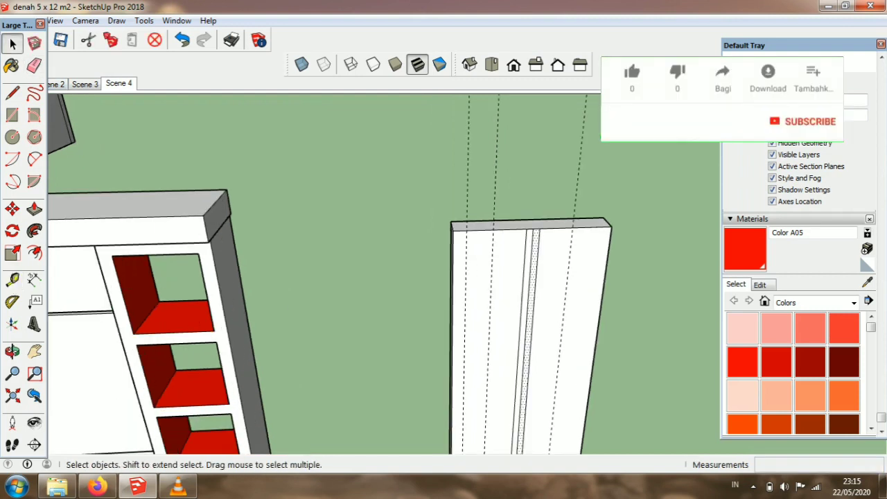
pyautogui.doubleClick(531, 305)
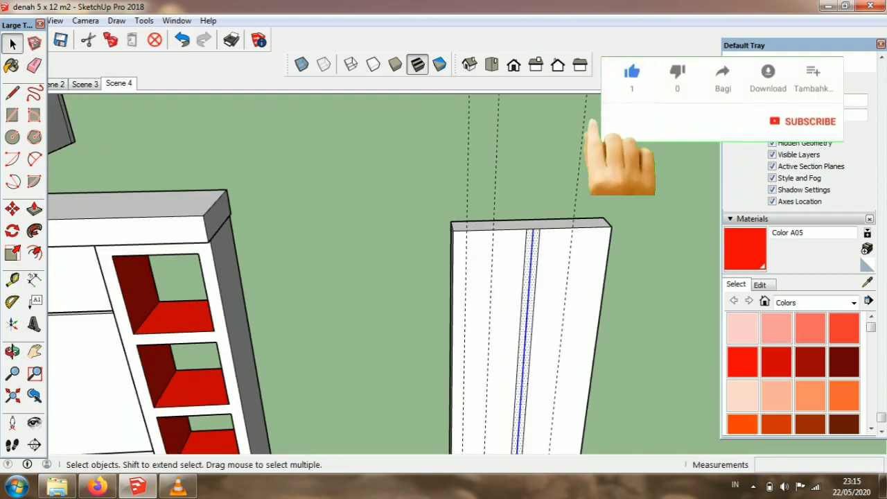
pyautogui.press('m')
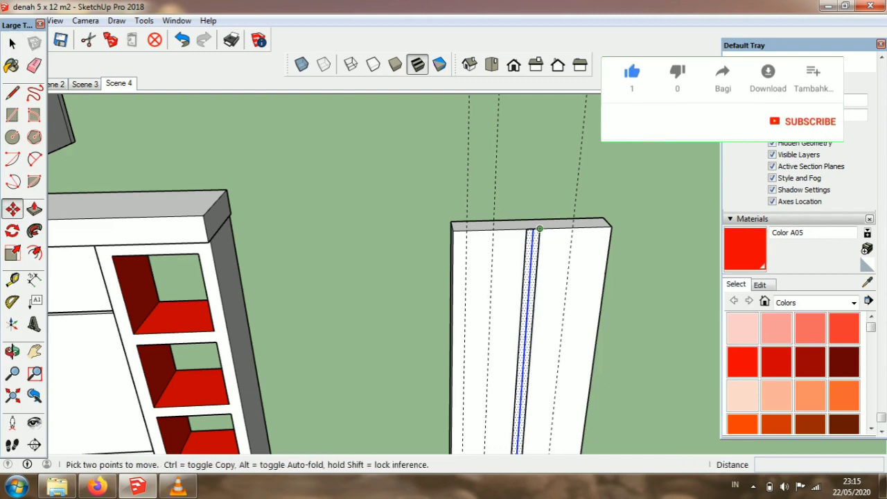
pyautogui.press('ctrl')
pyautogui.click(540, 229)
pyautogui.click(496, 229)
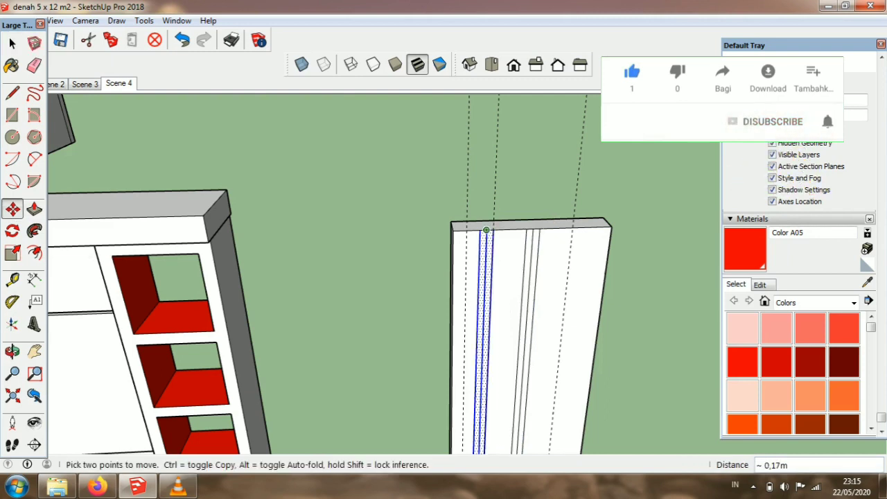
pyautogui.click(480, 229)
pyautogui.press('ctrl')
pyautogui.click(573, 227)
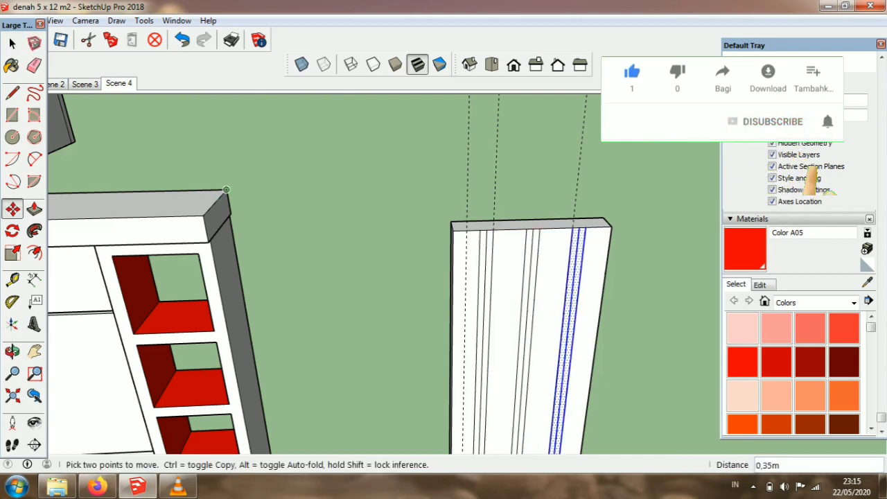
# Step: Erase the remaining guide lines and the middle line inside each of the three strips
pyautogui.click(33, 65)
pyautogui.click(496, 170)
pyautogui.click(468, 170)
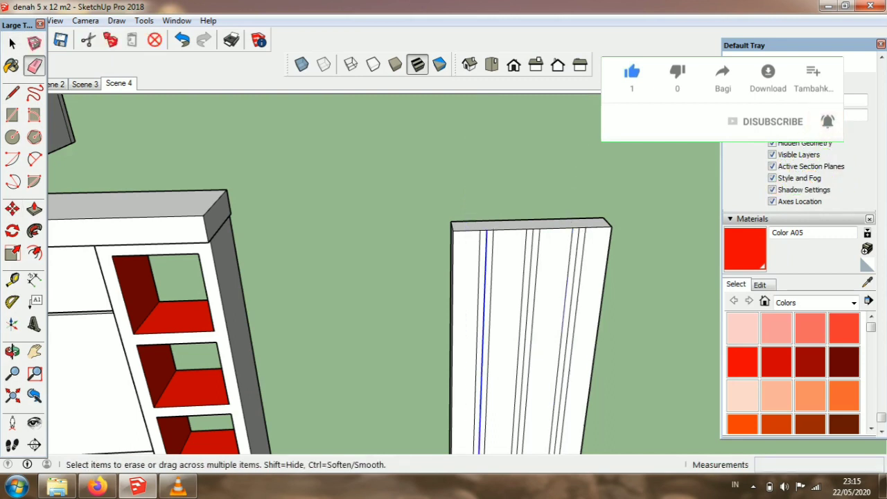
pyautogui.click(576, 260)
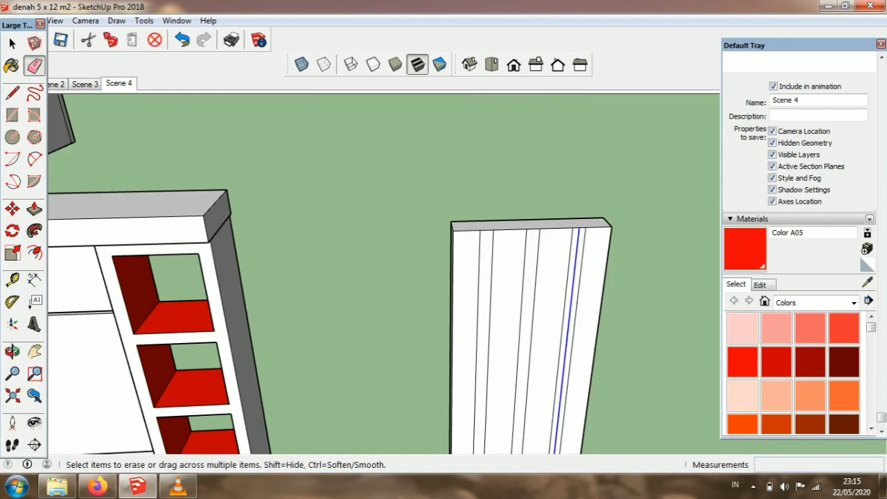
pyautogui.scroll(-3, 495, 199)
pyautogui.scroll(1, 510, 251)
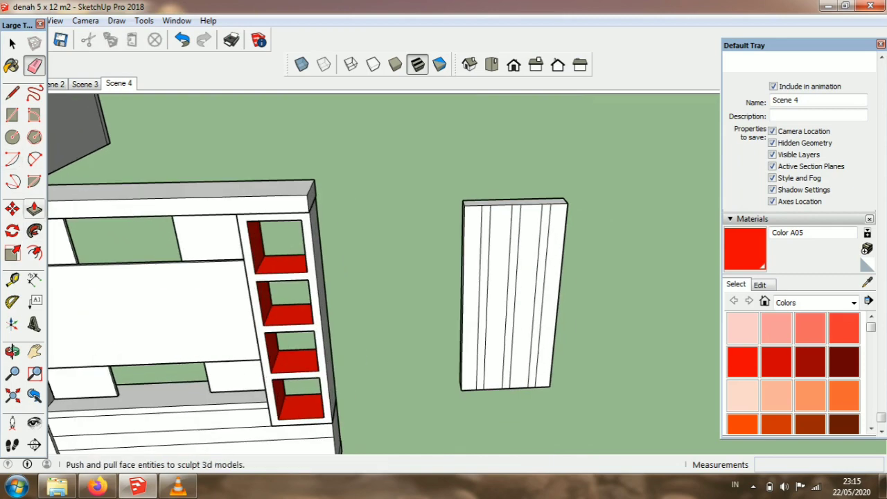
# Step: Push/Pull the board's outer face beside the left strip back 0.10 m to cut that portion away
pyautogui.click(34, 209)
pyautogui.click(471, 298)
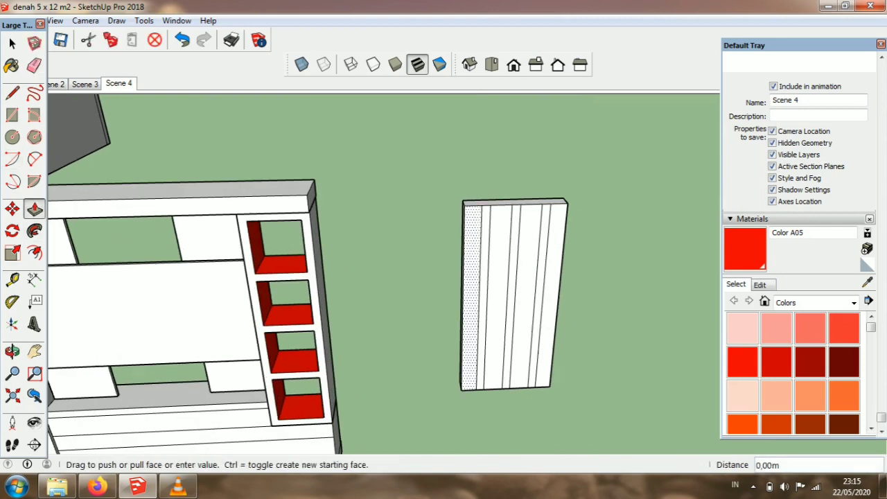
pyautogui.click(472, 304)
# Step: Try to push the two faces between the strips back 0.10 m, and Push/Pull the first gap's remaining face by 0.22 m
pyautogui.click(497, 298)
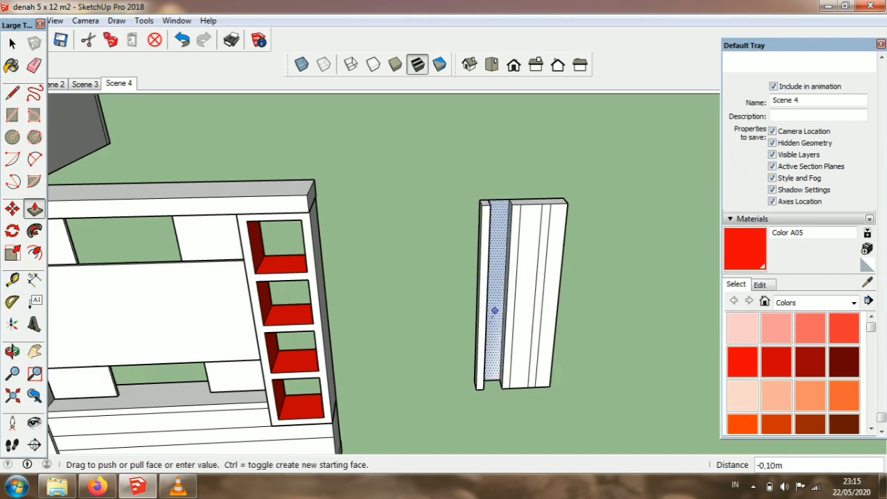
pyautogui.click(496, 311)
pyautogui.click(524, 305)
pyautogui.click(529, 332)
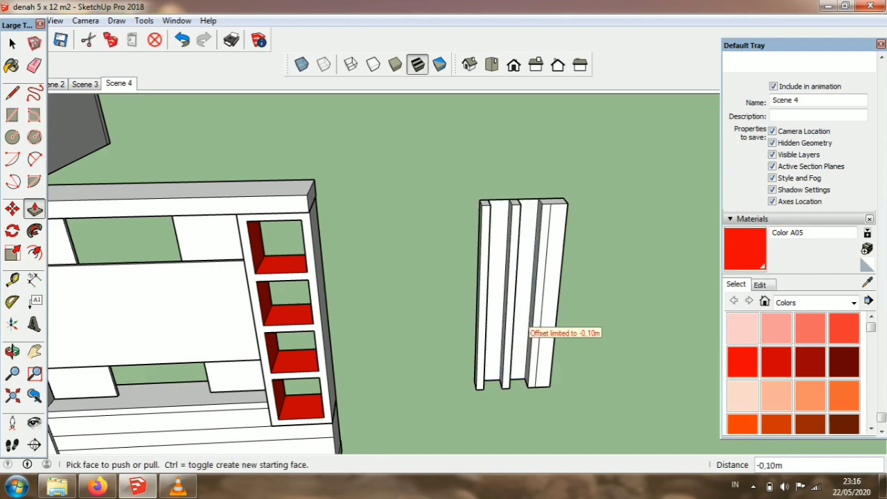
pyautogui.scroll(2, 529, 331)
pyautogui.click(483, 305)
pyautogui.click(479, 287)
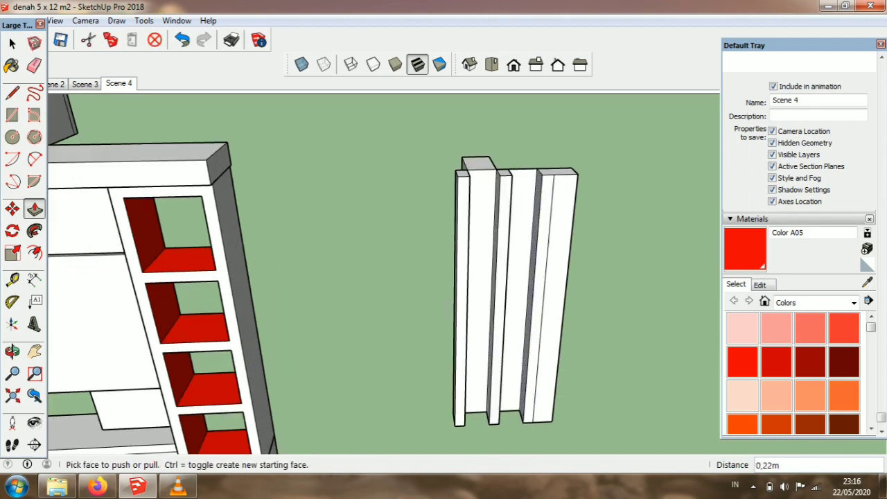
# Step: Undo the Push/Pull operations made on the faces between the strips
pyautogui.hotkey('ctrl', 'z')
pyautogui.hotkey('ctrl', 'z')
pyautogui.hotkey('ctrl', 'z')
pyautogui.hotkey('ctrl', 'z')
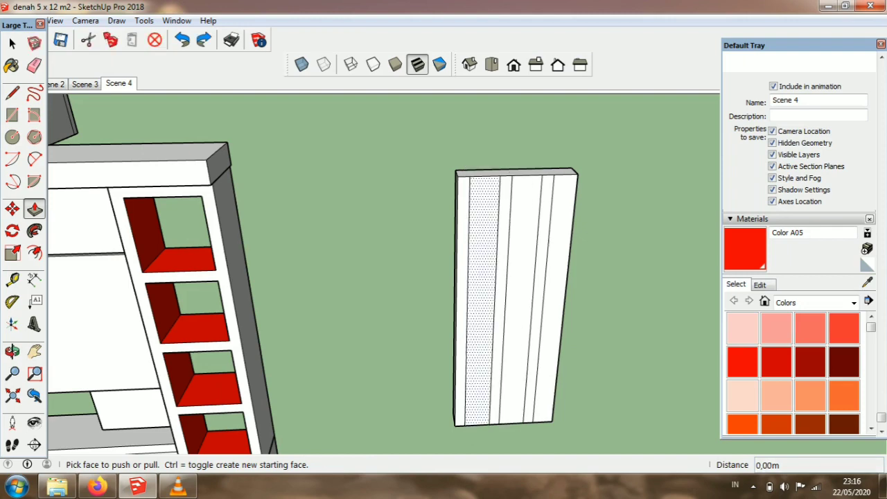
# Step: Push/Pull the face between the left and centre strips back 0.10 m and erase the leftover back face
pyautogui.click(491, 191)
pyautogui.click(491, 190)
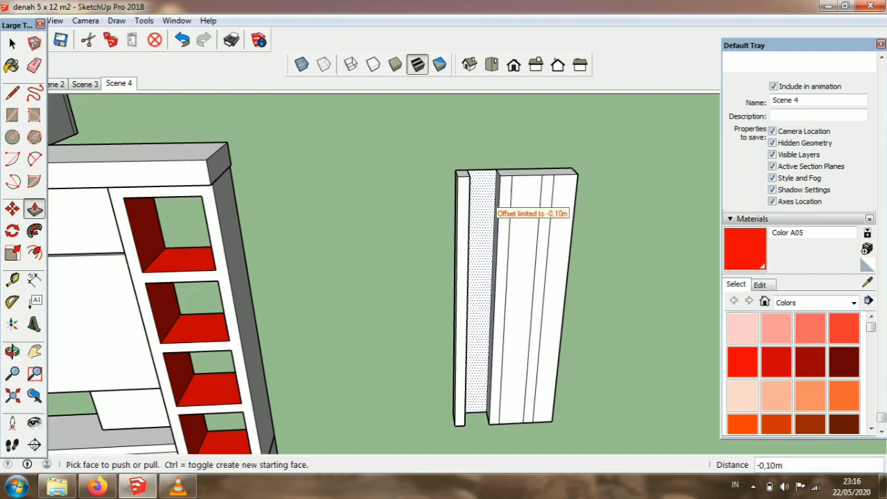
pyautogui.click(485, 201)
pyautogui.click(480, 200)
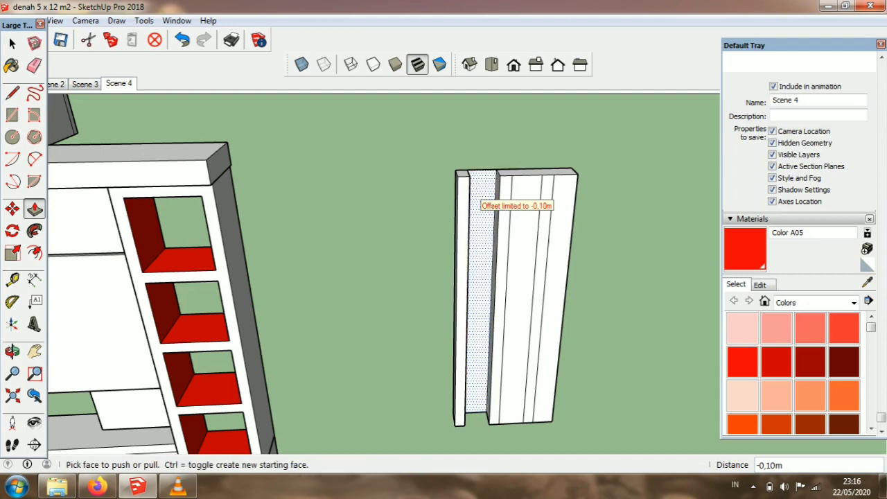
pyautogui.click(34, 65)
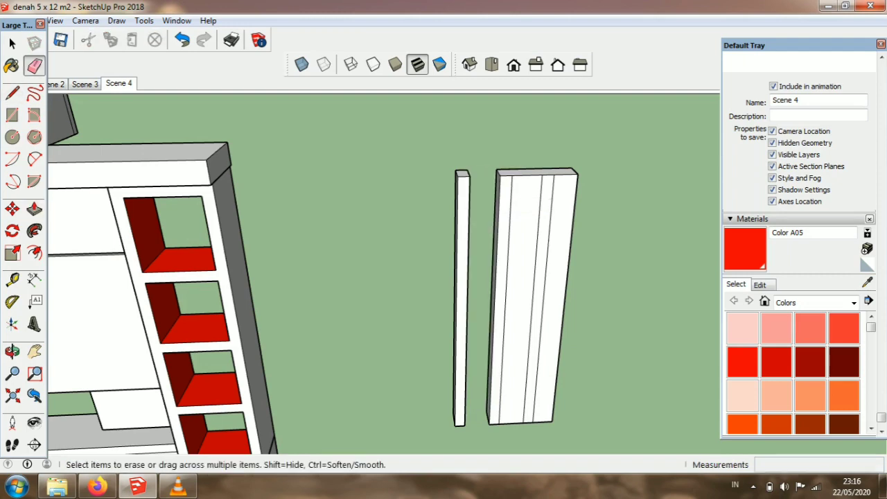
# Step: Push/Pull the face between the centre and right strips back 0.10 m and erase the leftover back face
pyautogui.click(34, 209)
pyautogui.click(538, 200)
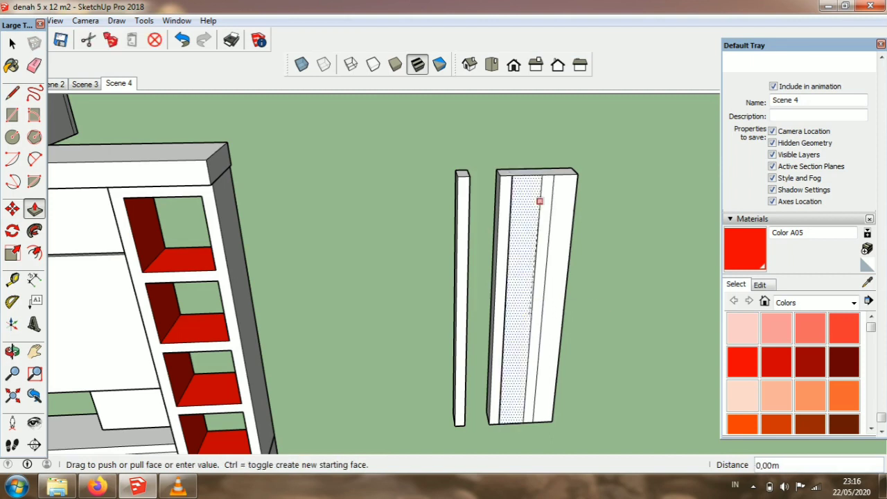
pyautogui.click(541, 186)
pyautogui.press('e')
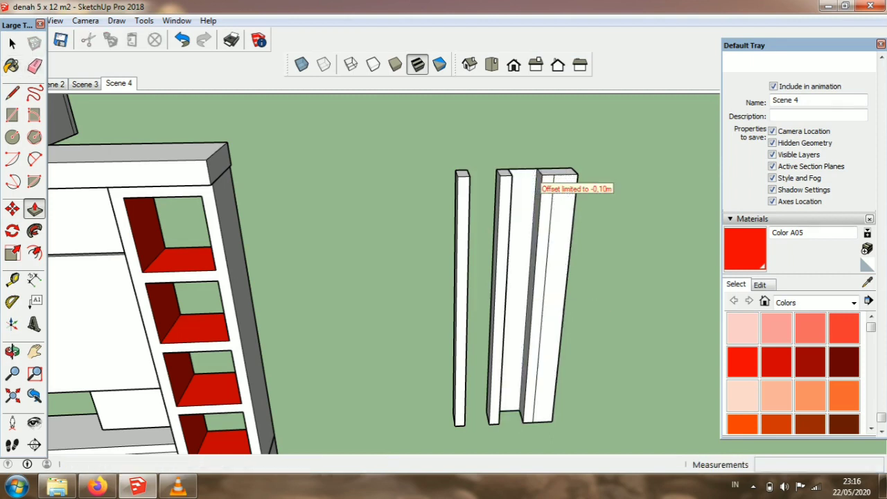
pyautogui.click(524, 169)
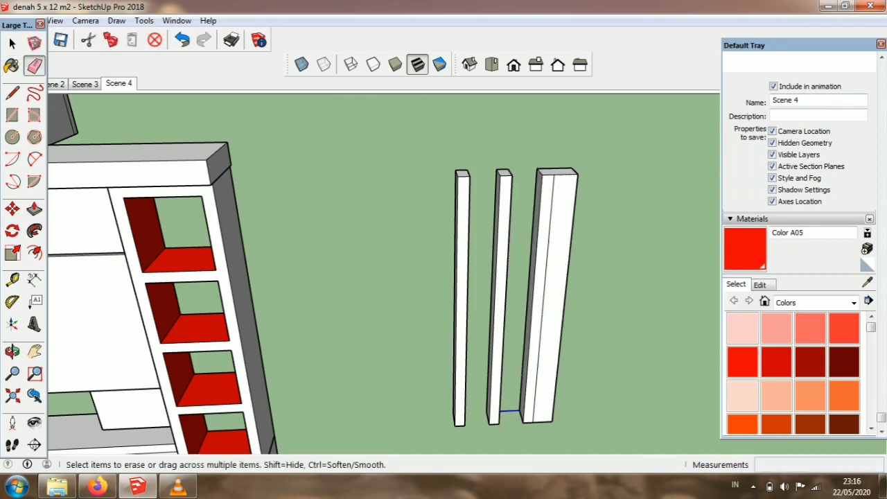
# Step: Push/Pull the face beyond the right strip back 0.10 m, leaving three separate vertical slats
pyautogui.click(34, 209)
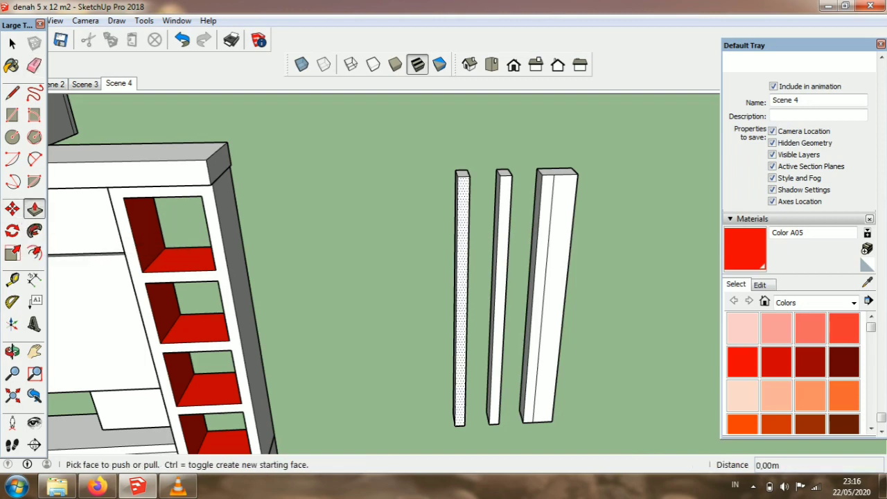
pyautogui.click(558, 208)
pyautogui.click(561, 201)
pyautogui.scroll(-2, 552, 201)
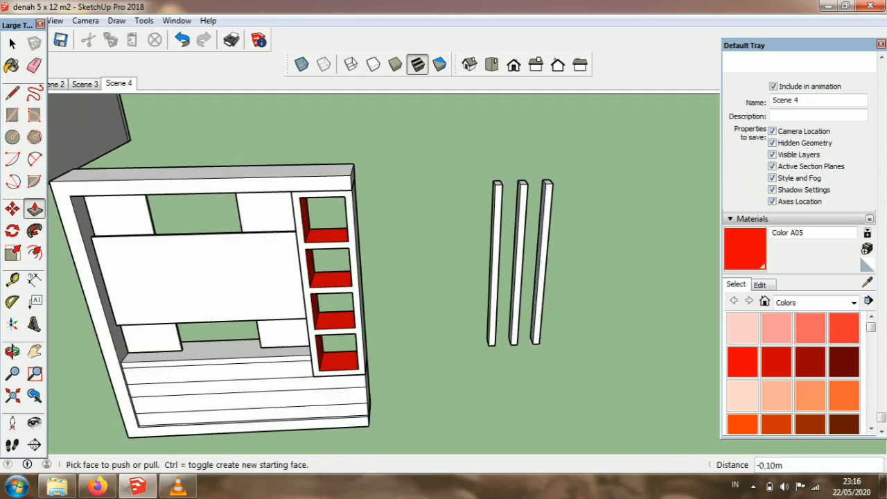
# Step: Make the three vertical slats beside the cabinet into a single group
pyautogui.click(13, 44)
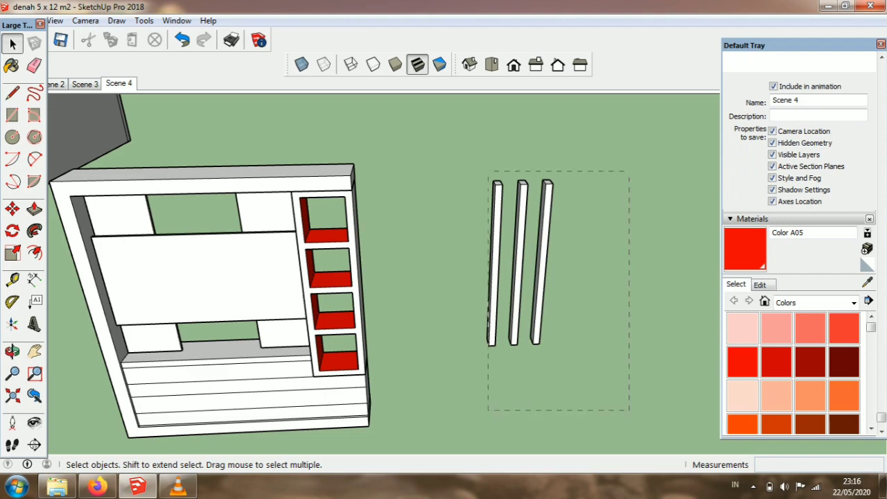
pyautogui.moveTo(630, 410); pyautogui.dragTo(488, 171)
pyautogui.scroll(3, 497, 199)
pyautogui.rightClick(487, 196)
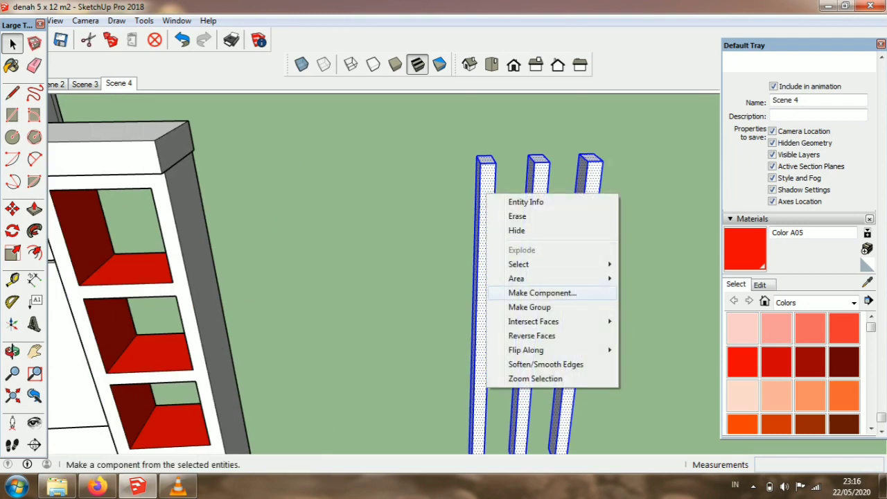
pyautogui.click(530, 307)
pyautogui.scroll(-3, 530, 307)
pyautogui.scroll(2, 529, 307)
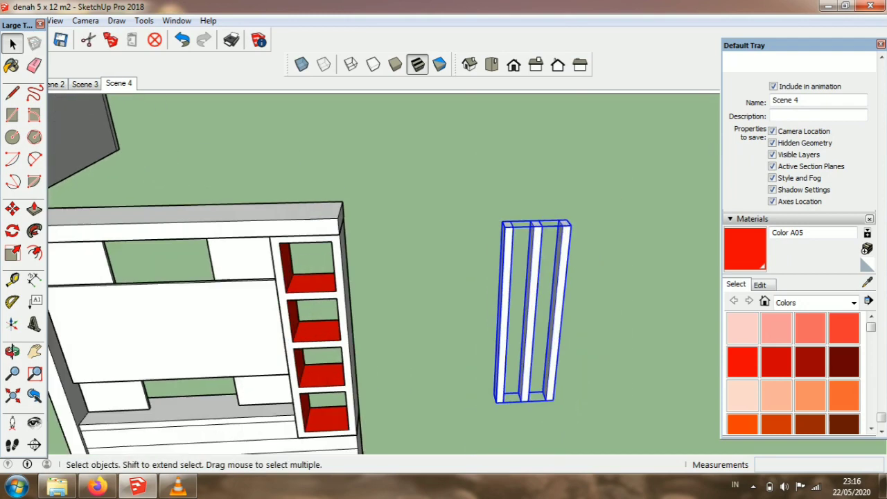
pyautogui.scroll(-1, 485, 227)
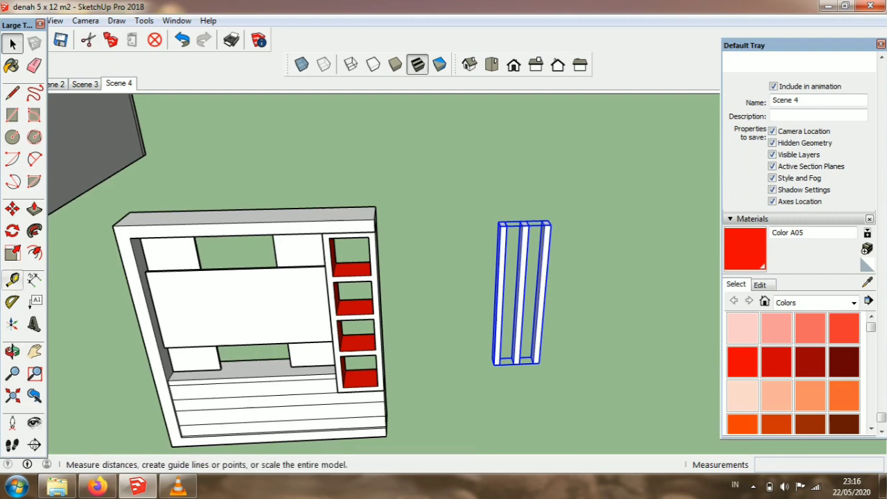
pyautogui.click(12, 280)
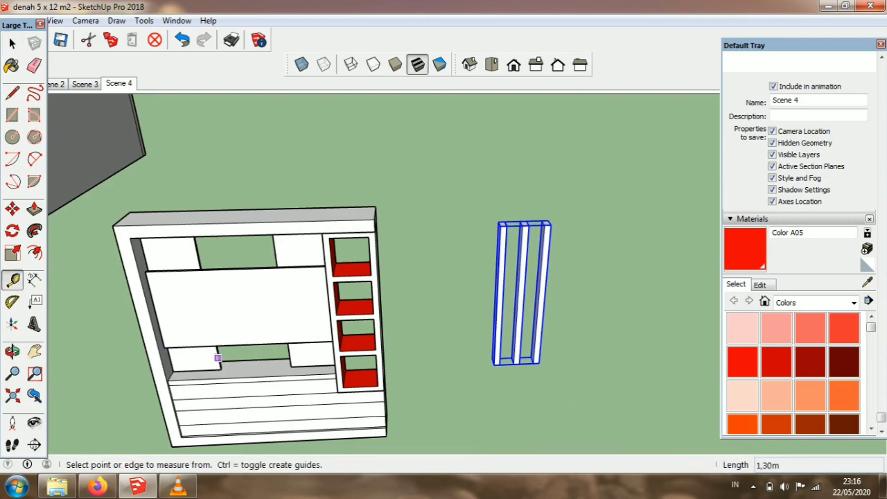
pyautogui.click(241, 360)
pyautogui.scroll(3, 242, 361)
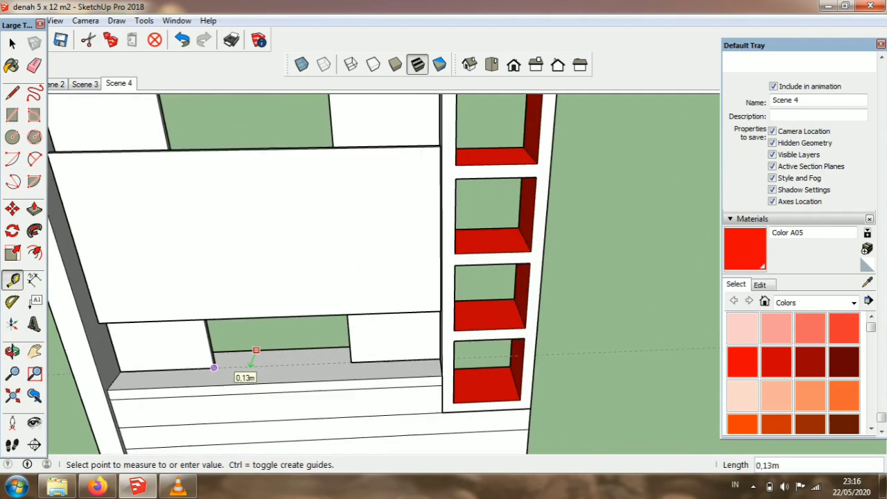
pyautogui.press('Escape')
pyautogui.scroll(-3, 213, 367)
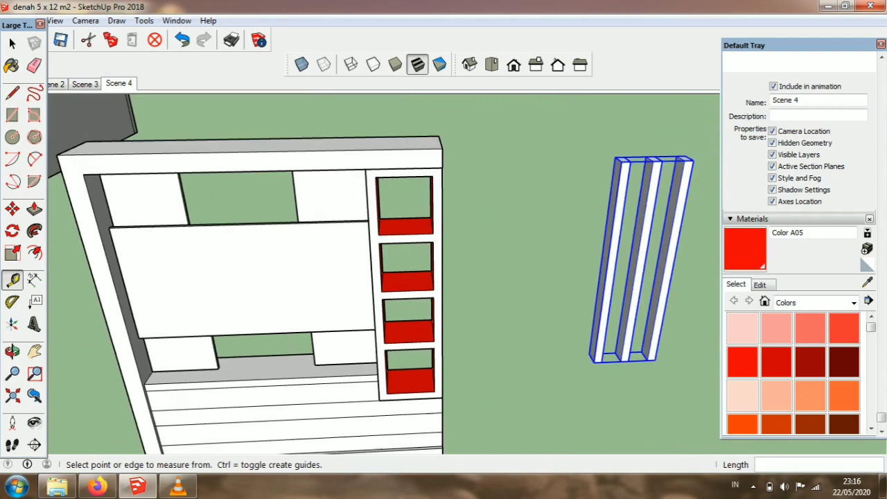
pyautogui.scroll(5, 214, 367)
pyautogui.click(193, 325)
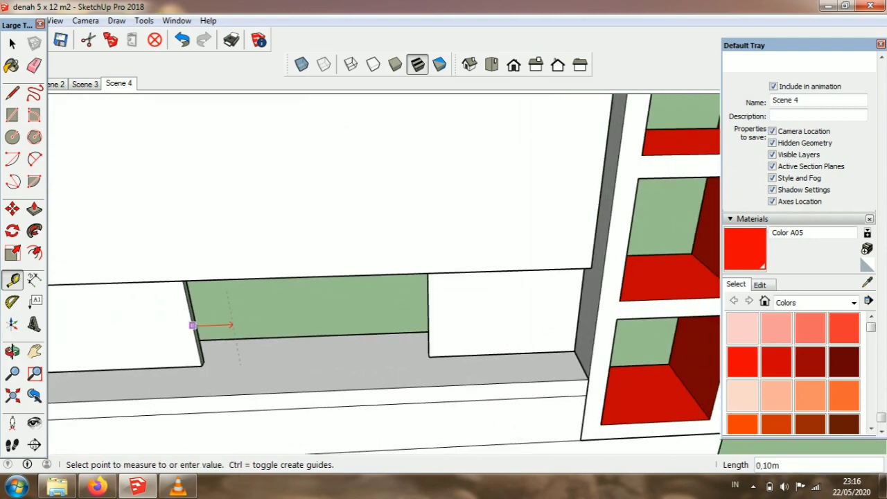
pyautogui.press('Escape')
pyautogui.scroll(-5, 230, 327)
pyautogui.scroll(3, 144, 349)
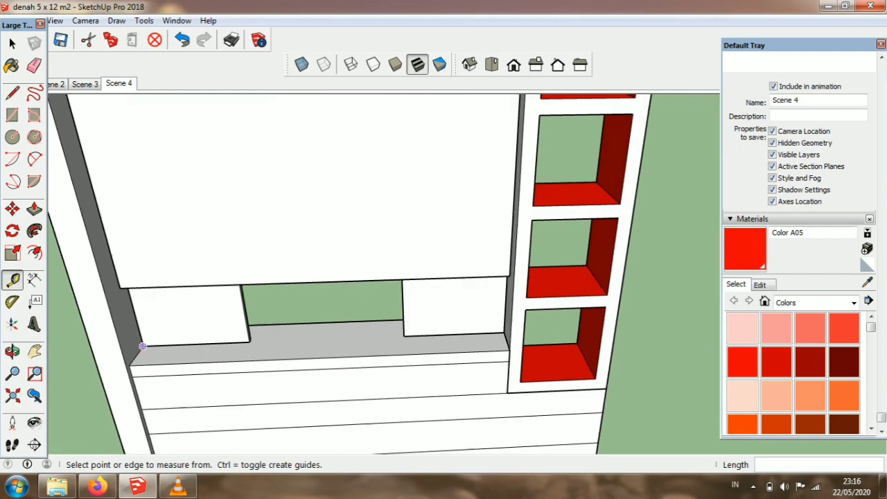
# Step: Place a guide across the cabinet ledge 0.40 m from its left side, and a second guide 0.15 m further in
pyautogui.scroll(1, 136, 355)
pyautogui.click(136, 354)
pyautogui.click(279, 349)
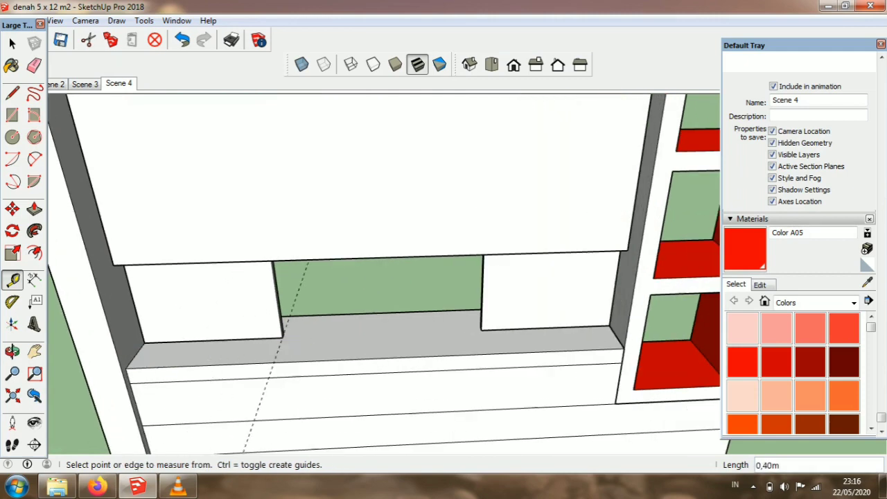
pyautogui.click(277, 350)
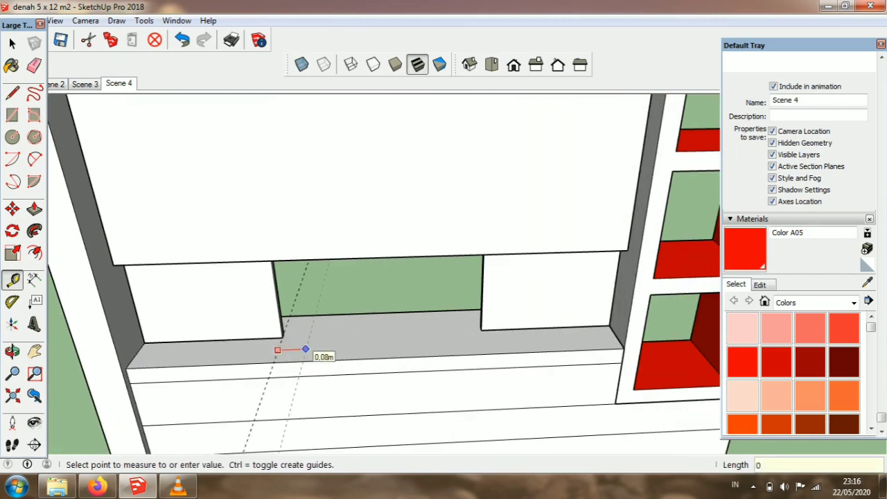
pyautogui.write('0,15')
pyautogui.press('Return')
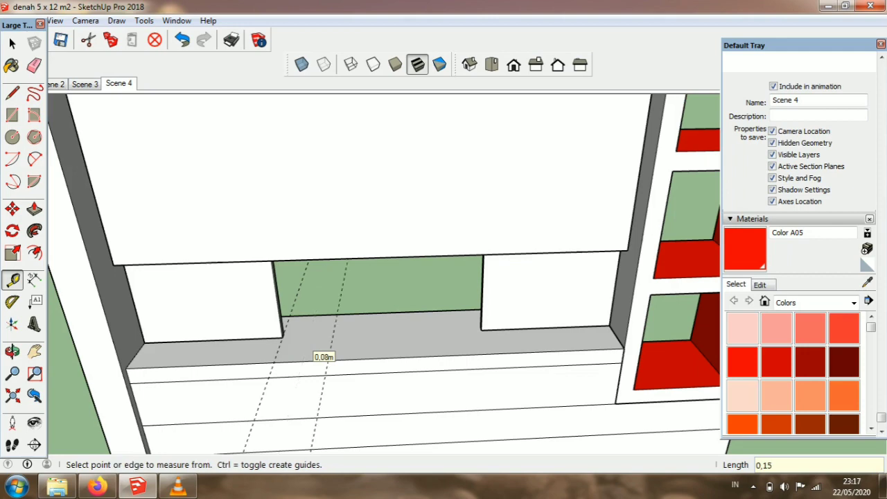
# Step: Place a lengthwise guide on the ledge about 0.13 m in front of its back edge, in line with the back boards
pyautogui.scroll(-2, 319, 350)
pyautogui.scroll(2, 327, 356)
pyautogui.click(277, 339)
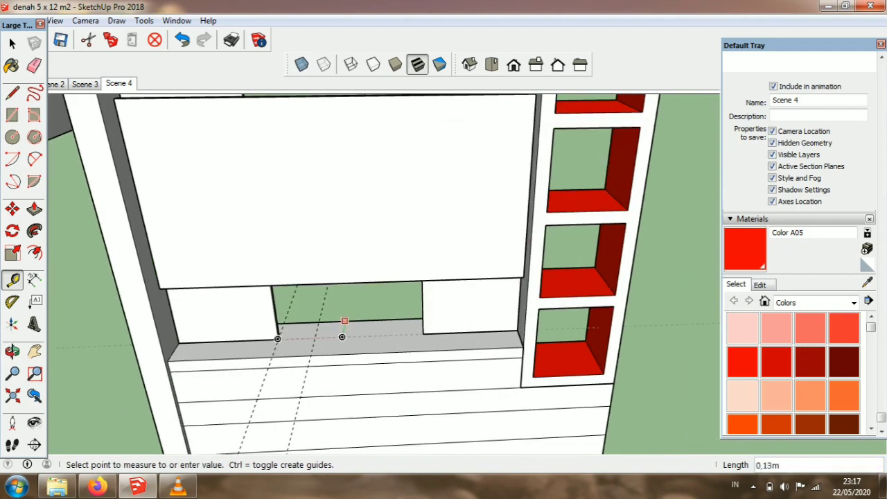
pyautogui.scroll(2, 342, 337)
pyautogui.click(346, 335)
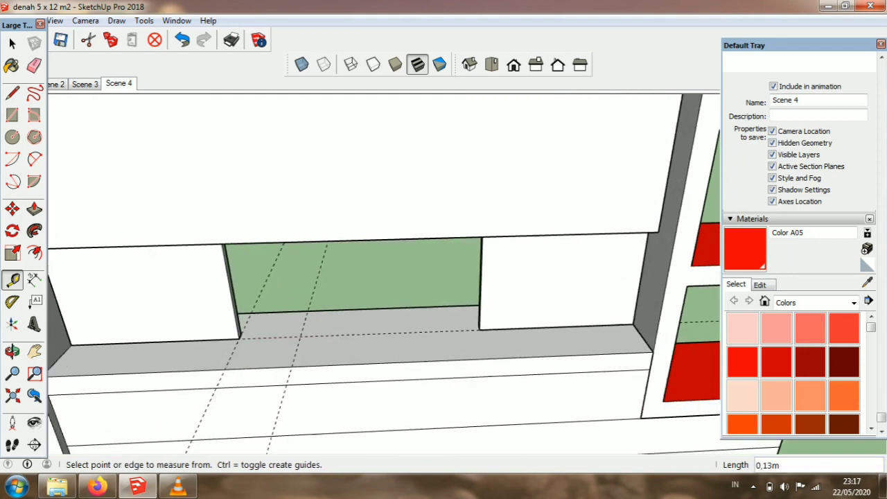
pyautogui.scroll(-8, 298, 338)
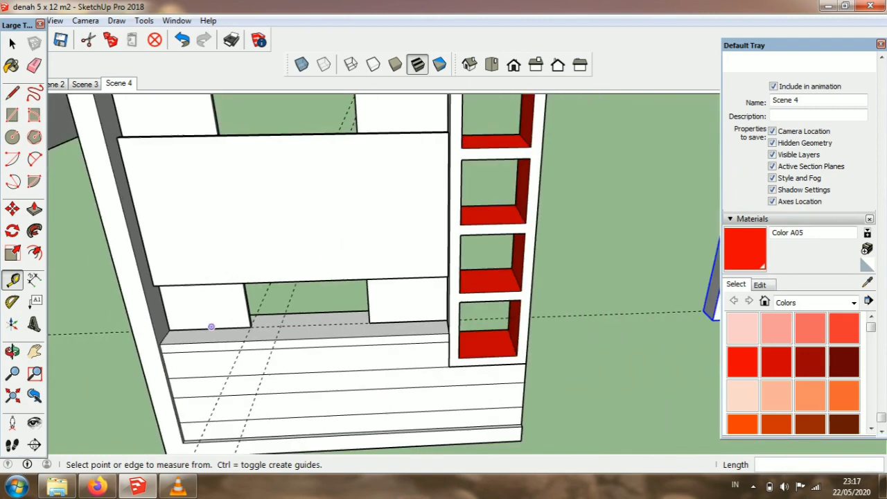
pyautogui.scroll(-1, 210, 326)
# Step: Move the slat group from its bottom edge onto the cabinet ledge, at the crossing of the lengthwise guide and the second cross guide
pyautogui.click(12, 209)
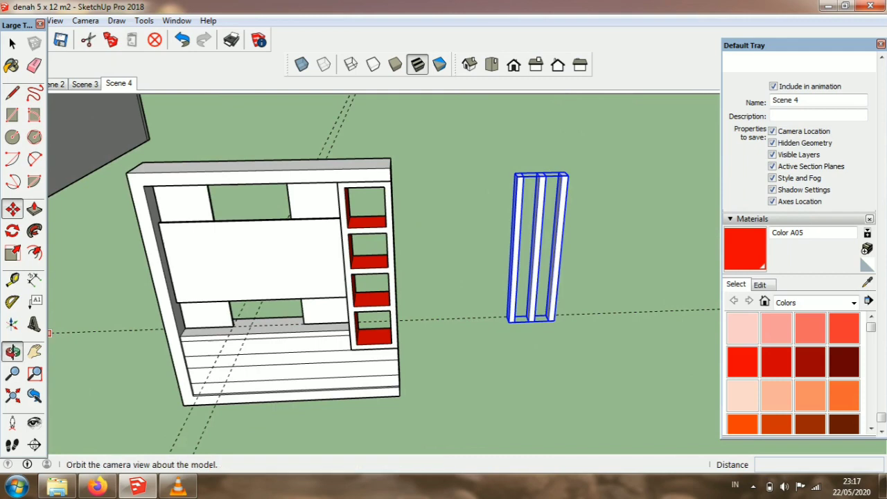
pyautogui.click(13, 352)
pyautogui.moveTo(333, 368); pyautogui.dragTo(485, 305)
pyautogui.scroll(4, 501, 304)
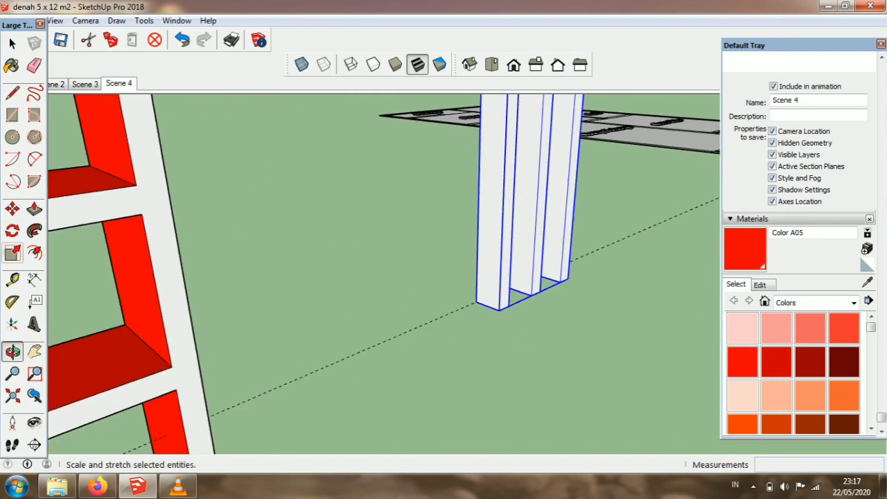
pyautogui.click(12, 208)
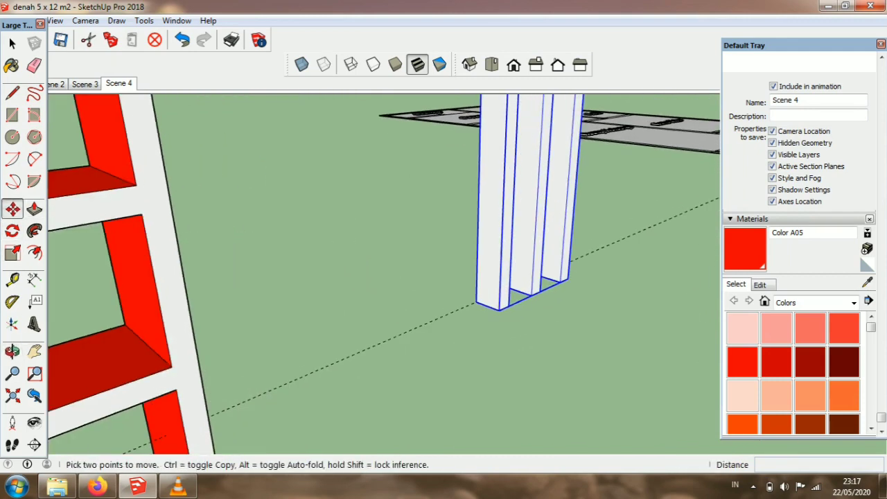
pyautogui.click(498, 311)
pyautogui.scroll(-5, 497, 298)
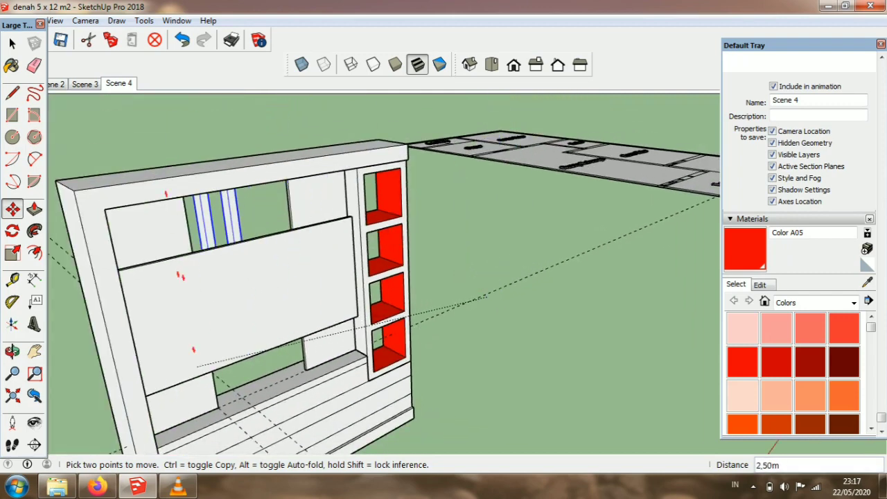
pyautogui.scroll(4, 225, 387)
pyautogui.scroll(5, 255, 401)
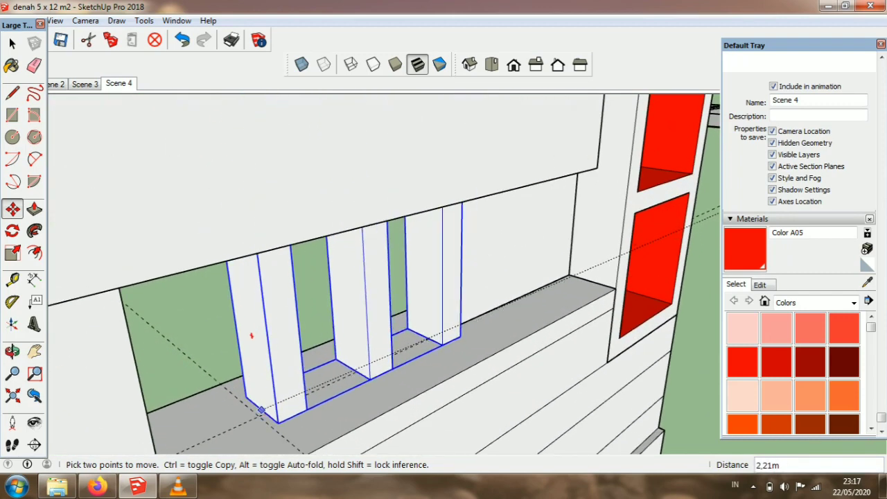
pyautogui.click(259, 417)
pyautogui.scroll(-1, 258, 417)
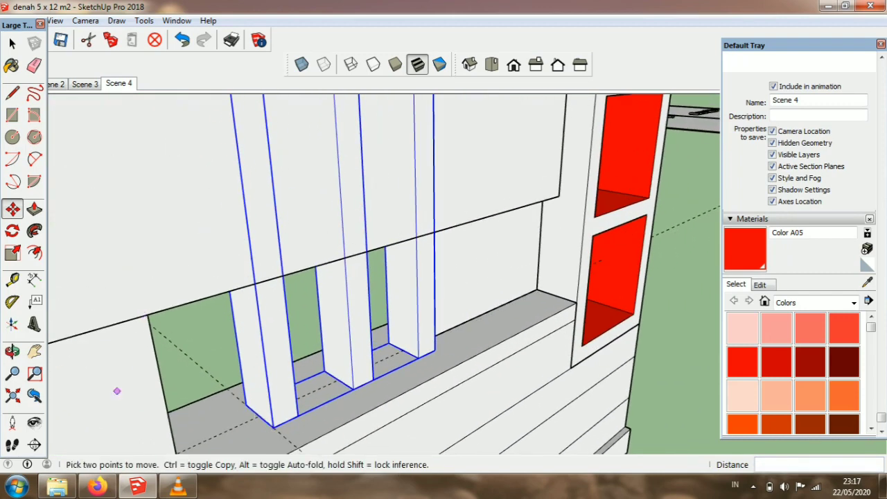
# Step: Shift the slat group about 0.09 m along the ledge towards the left back board
pyautogui.click(12, 352)
pyautogui.moveTo(312, 298); pyautogui.dragTo(201, 308)
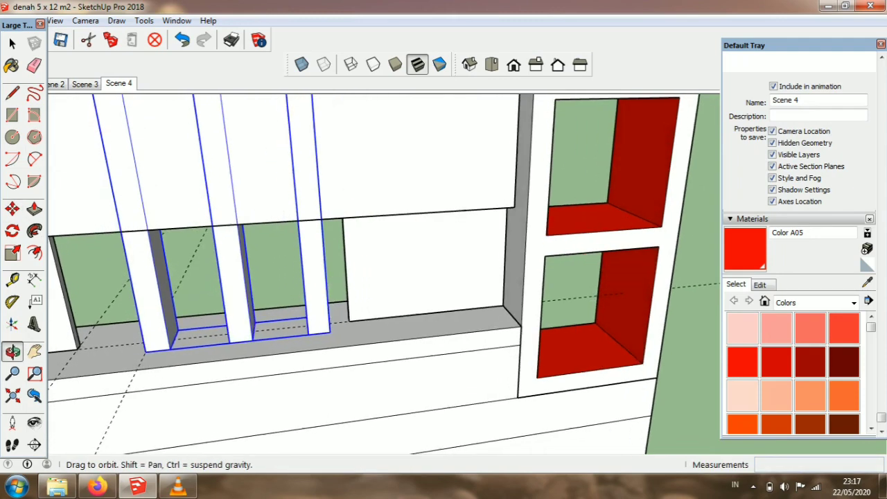
pyautogui.moveTo(201, 308); pyautogui.dragTo(325, 285, button='middle')
pyautogui.scroll(2, 315, 368)
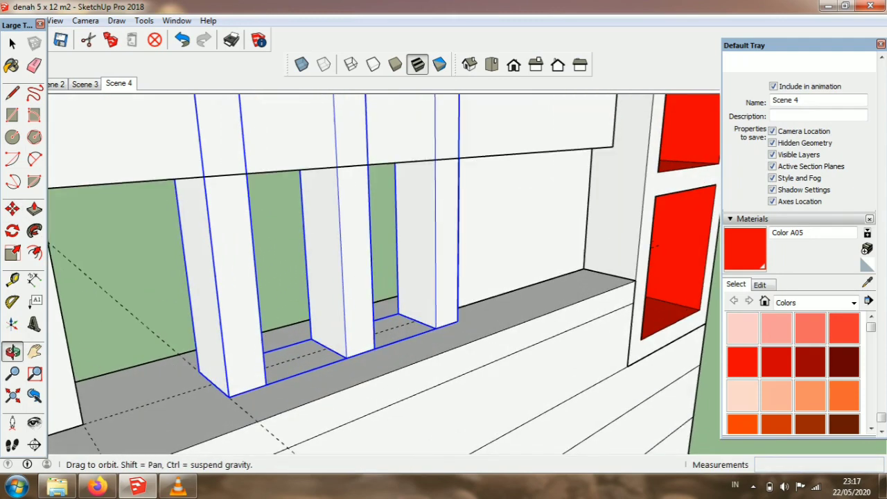
pyautogui.scroll(-3, 230, 355)
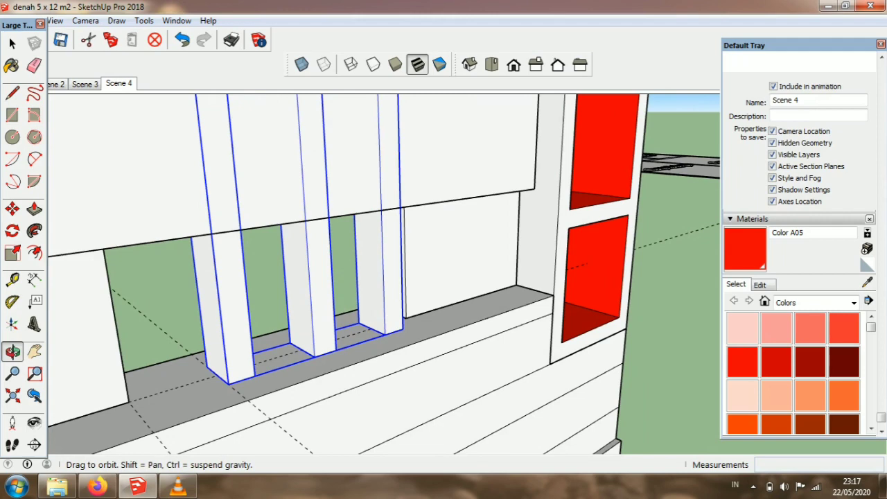
pyautogui.press('m')
pyautogui.click(301, 349)
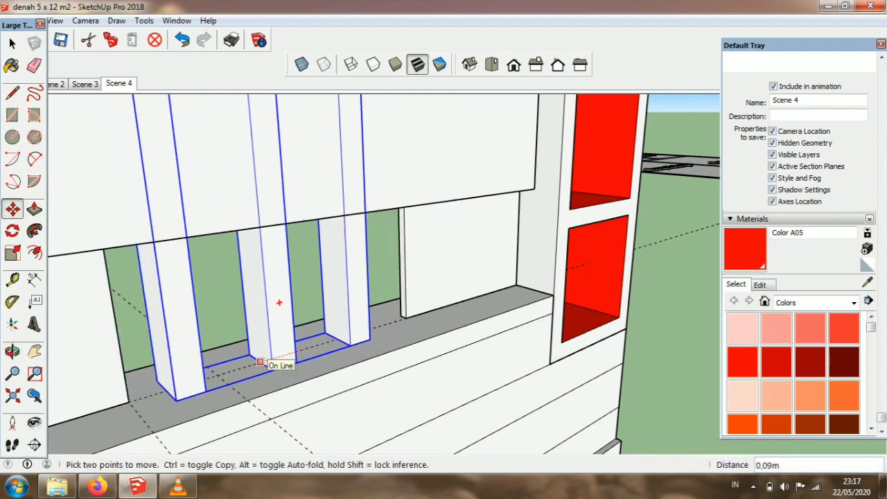
pyautogui.click(280, 303)
# Step: Offset a guide 0.15 m from the cross guide beside the left back board
pyautogui.click(11, 280)
pyautogui.click(147, 425)
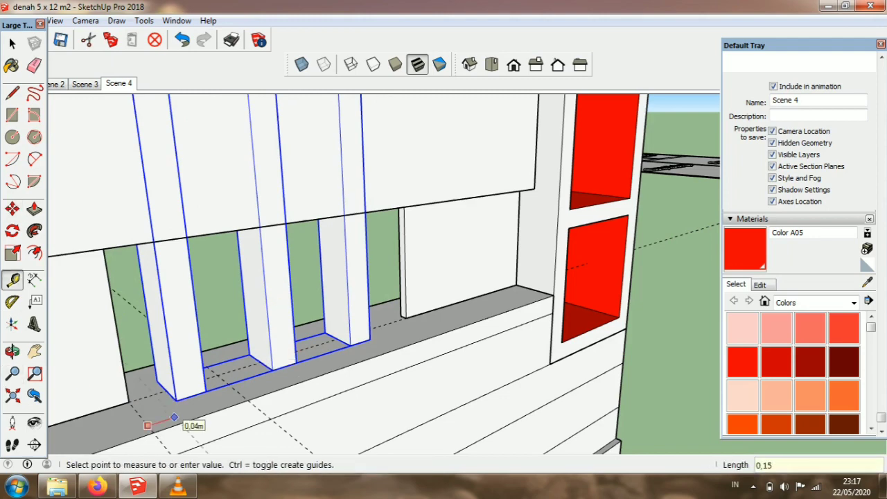
pyautogui.press('Return')
pyautogui.moveTo(182, 420); pyautogui.dragTo(230, 416, button='middle')
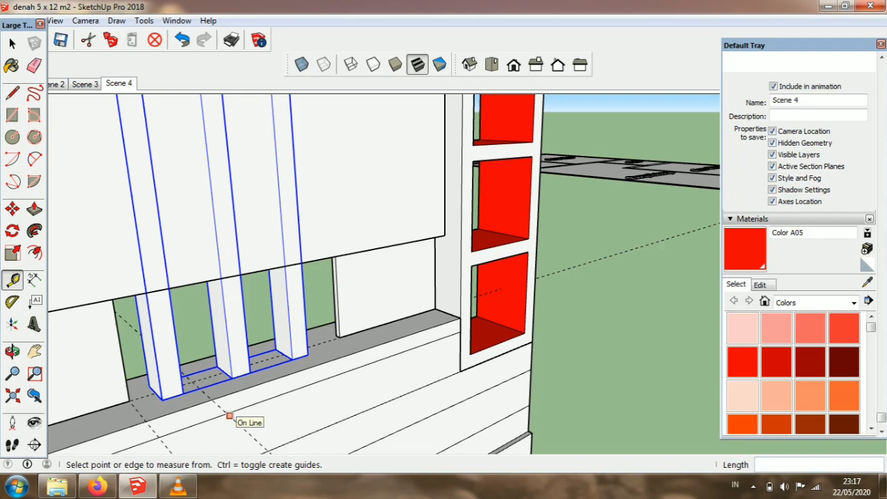
pyautogui.click(186, 397)
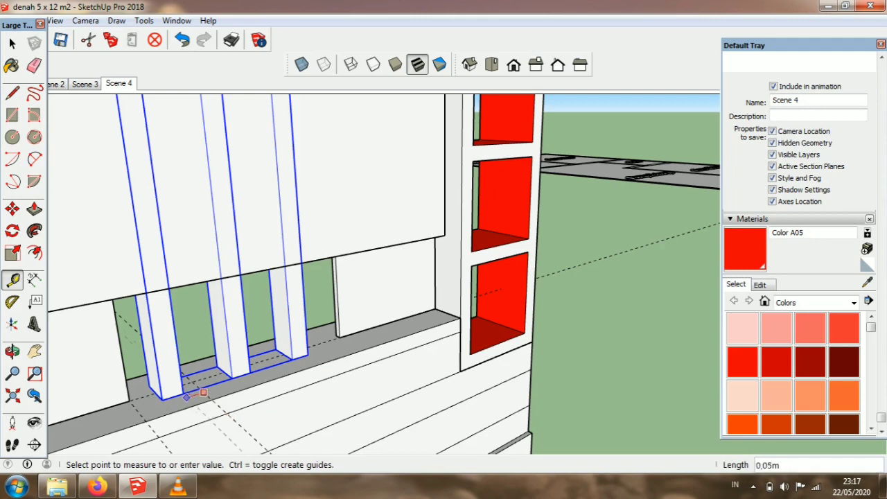
# Step: Erase the cross guides on the ledge around the first slat, keeping the lengthwise guide
pyautogui.click(34, 65)
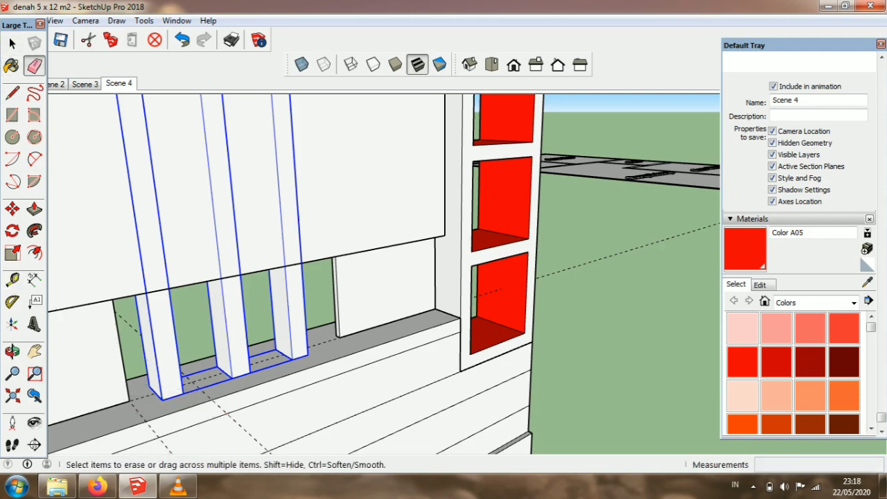
pyautogui.click(152, 429)
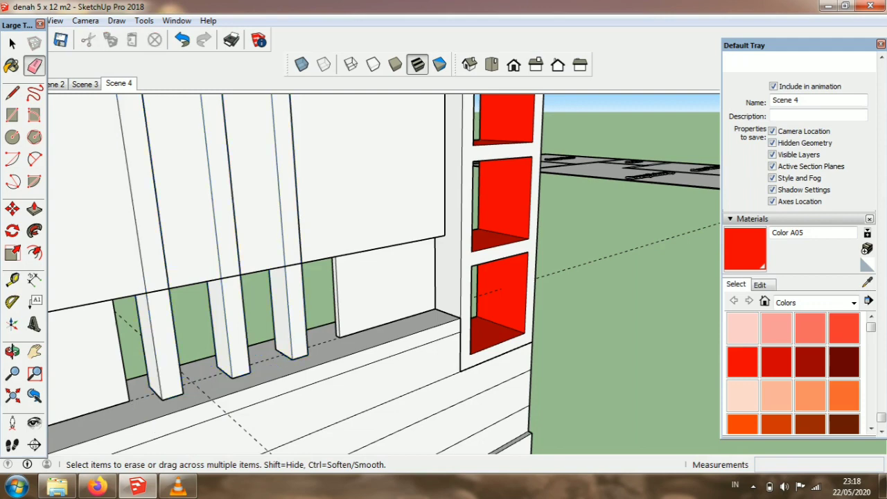
pyautogui.click(203, 393)
pyautogui.scroll(-5, 198, 371)
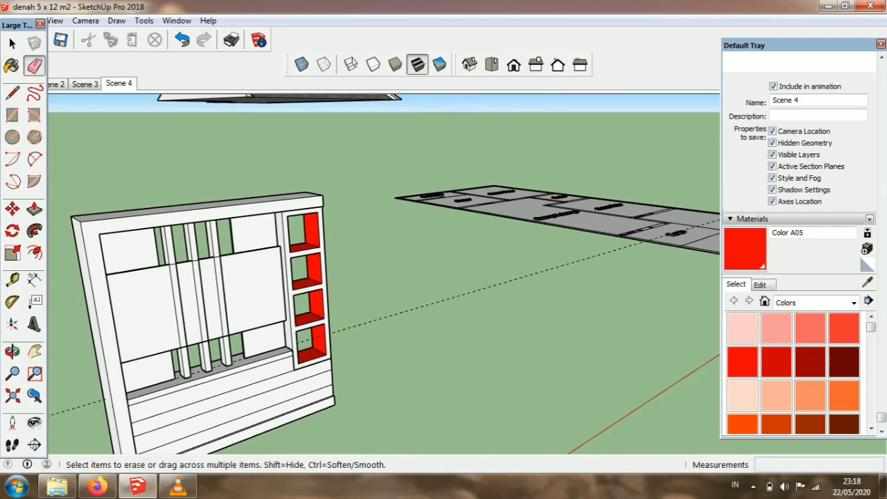
# Step: Move the slat group back so the slats stand behind the front panel instead of cutting through it
pyautogui.click(12, 351)
pyautogui.scroll(5, 196, 252)
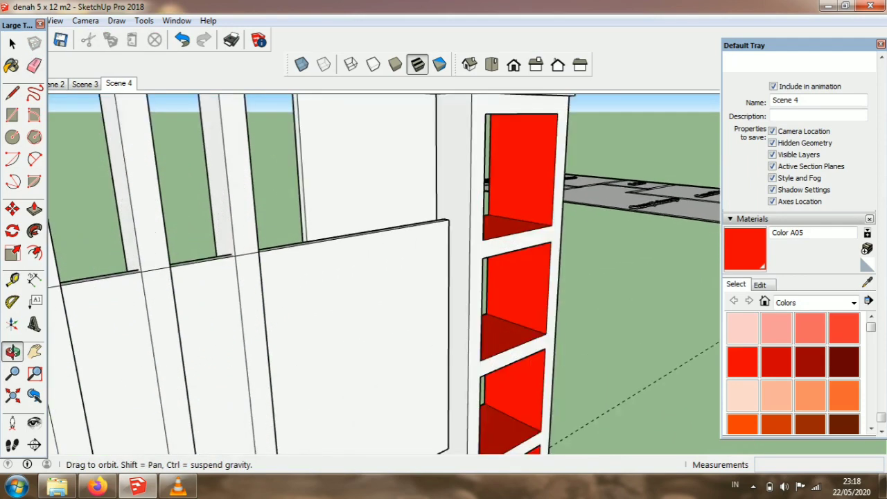
pyautogui.scroll(-2, 197, 252)
pyautogui.click(12, 209)
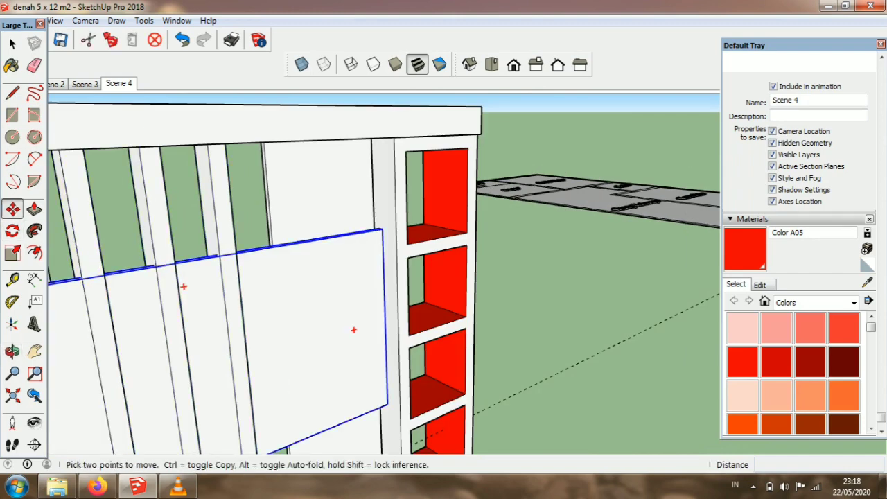
pyautogui.scroll(2, 166, 266)
pyautogui.click(166, 267)
pyautogui.press('Escape')
pyautogui.scroll(1, 165, 263)
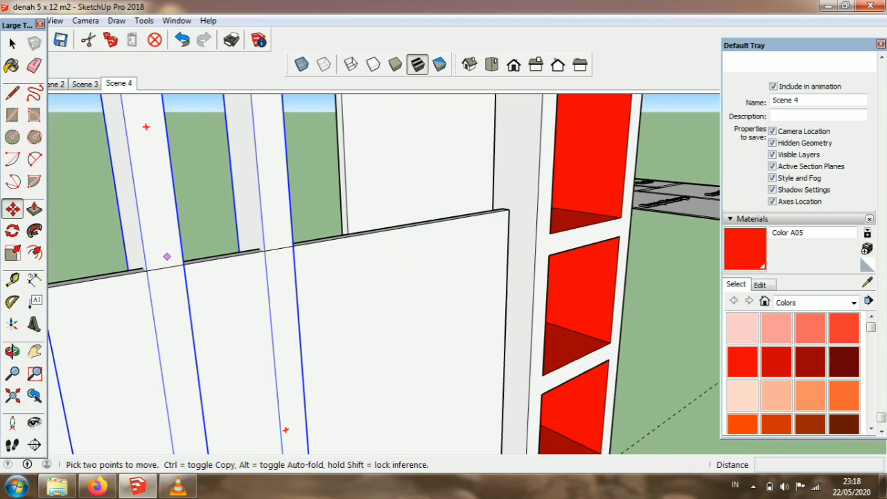
pyautogui.click(183, 264)
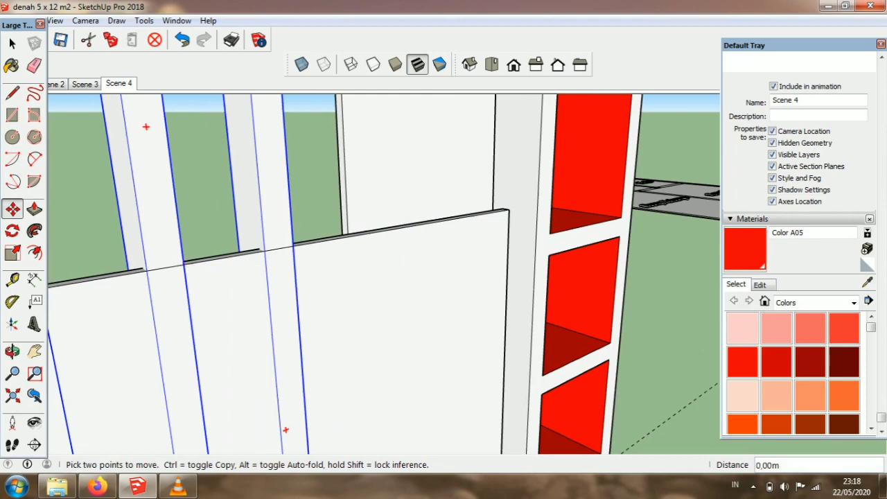
pyautogui.scroll(3, 183, 265)
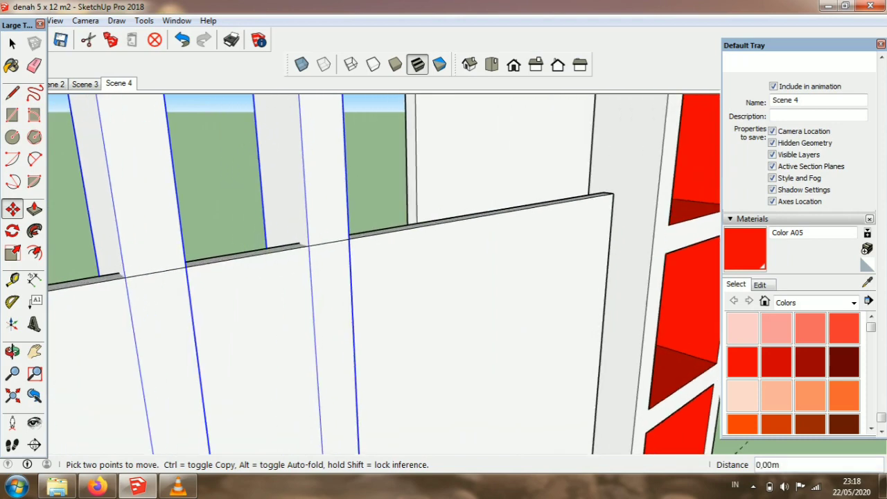
pyautogui.scroll(-5, 176, 255)
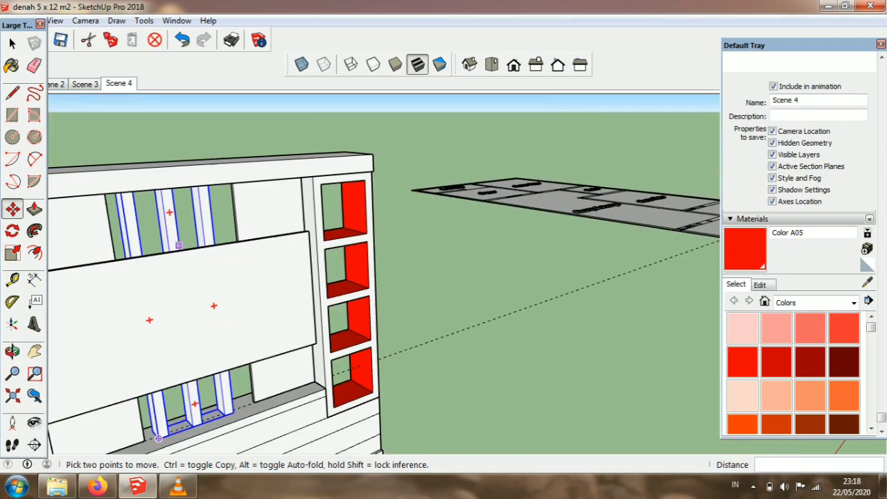
# Step: Place a vertical guide at the middle of the cabinet opening, offset from its side edge
pyautogui.click(13, 351)
pyautogui.moveTo(201, 243); pyautogui.dragTo(143, 225)
pyautogui.scroll(2, 142, 225)
pyautogui.scroll(-4, 208, 227)
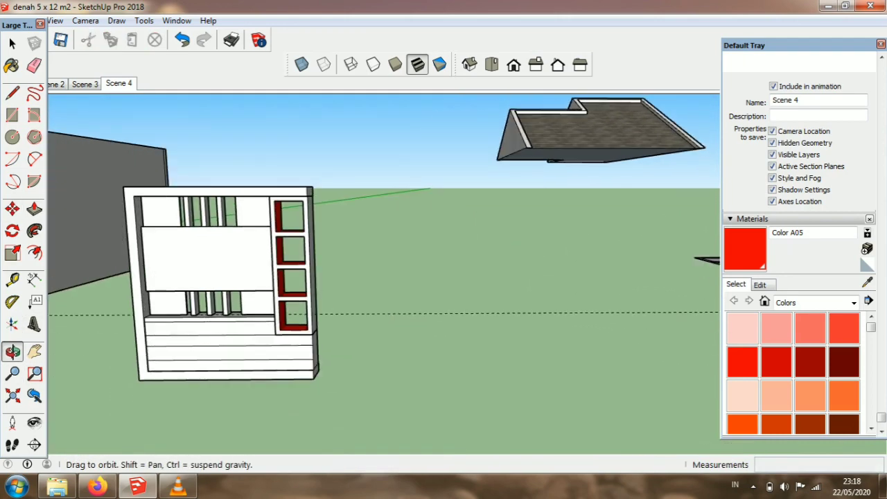
pyautogui.moveTo(208, 228); pyautogui.dragTo(209, 254)
pyautogui.scroll(2, 182, 275)
pyautogui.scroll(4, 212, 278)
pyautogui.scroll(-3, 291, 346)
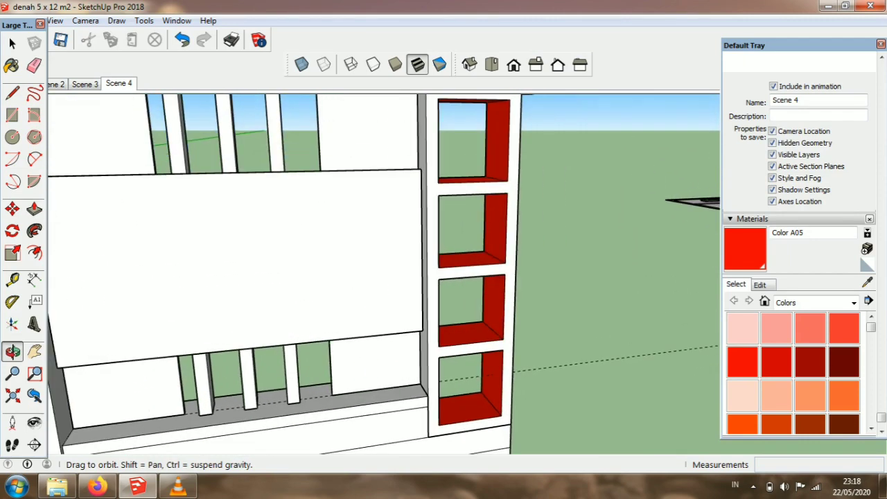
pyautogui.moveTo(292, 346); pyautogui.dragTo(270, 350)
pyautogui.scroll(2, 269, 367)
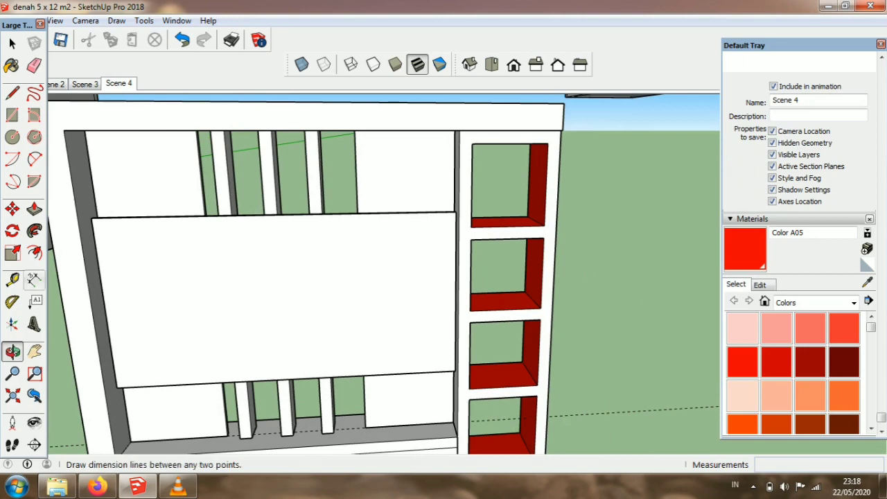
pyautogui.click(12, 279)
pyautogui.click(90, 175)
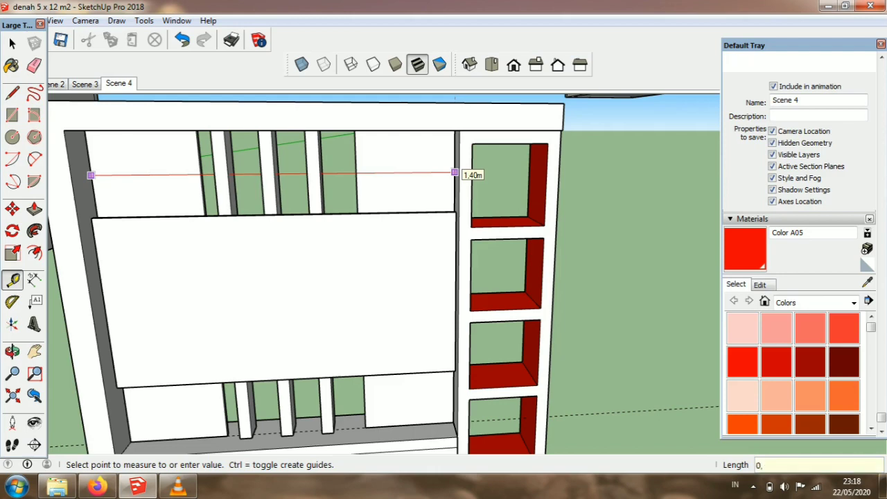
pyautogui.press('Return')
pyautogui.scroll(-2, 418, 239)
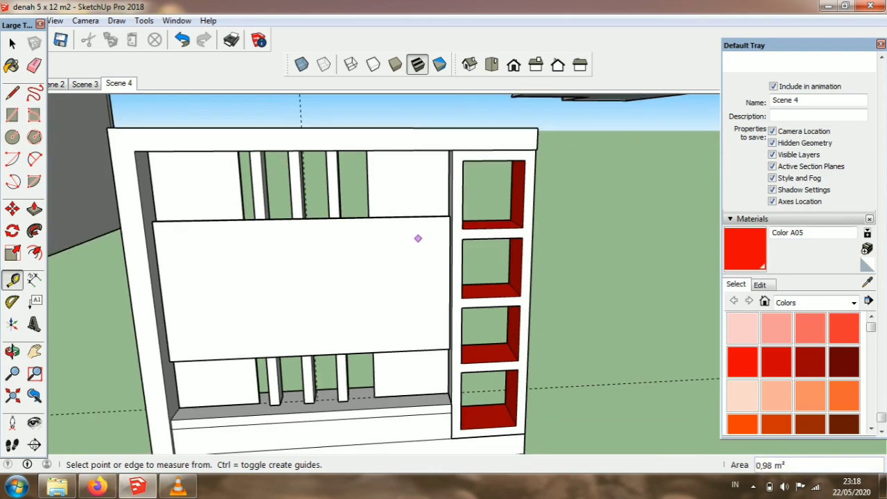
# Step: Move the slat group by the top midpoint of its middle slat onto the vertical centre guide
pyautogui.scroll(4, 326, 184)
pyautogui.scroll(-1, 278, 176)
pyautogui.scroll(-1, 264, 190)
pyautogui.scroll(-1, 310, 211)
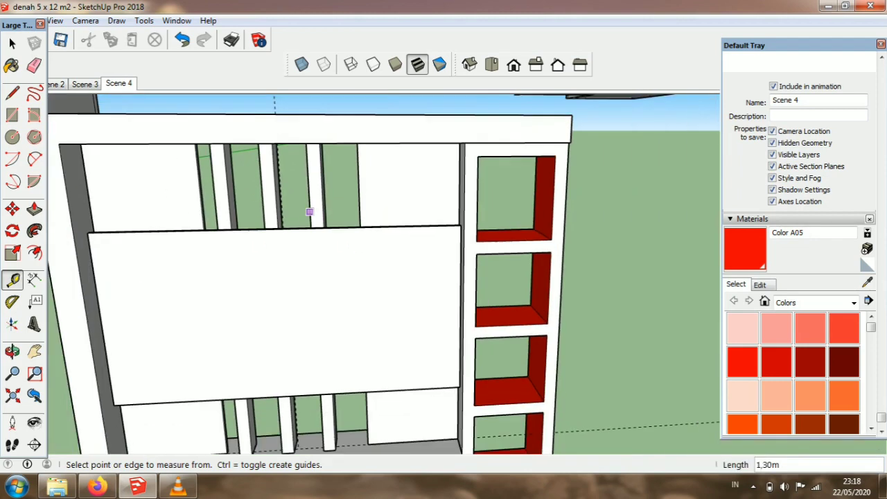
pyautogui.scroll(1, 212, 163)
pyautogui.press('e')
pyautogui.press('space')
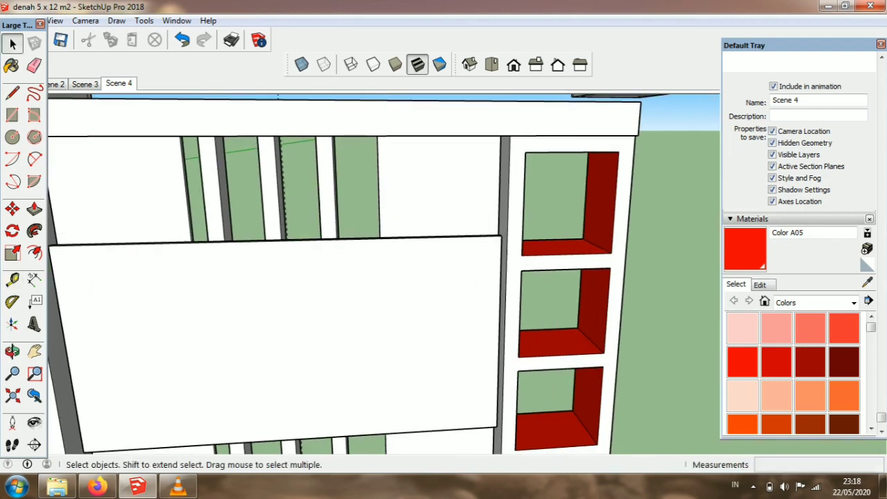
pyautogui.scroll(2, 269, 179)
pyautogui.click(268, 180)
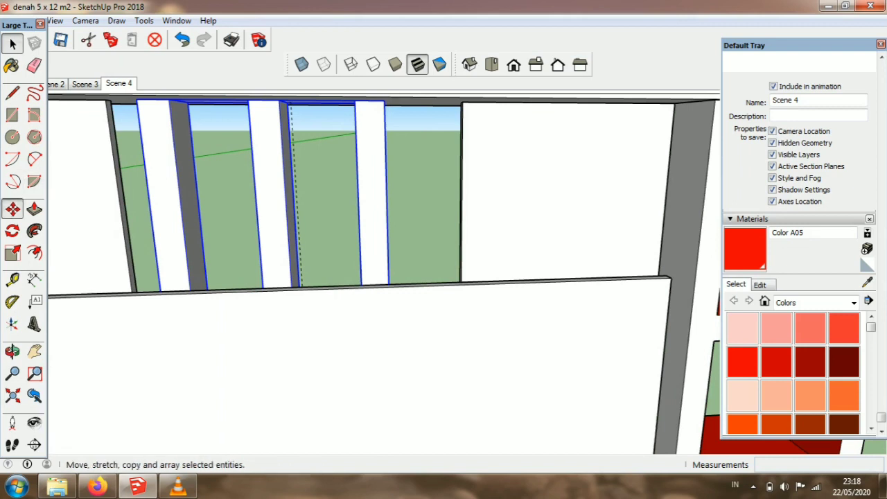
pyautogui.click(12, 208)
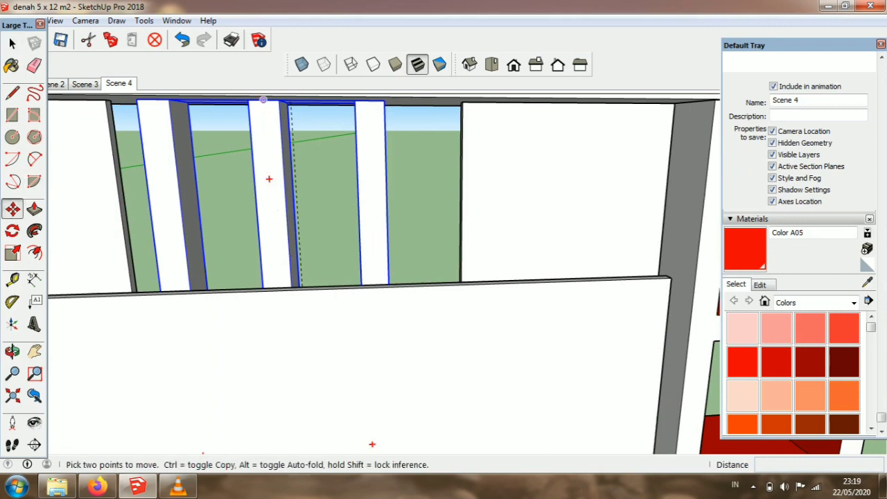
pyautogui.click(263, 101)
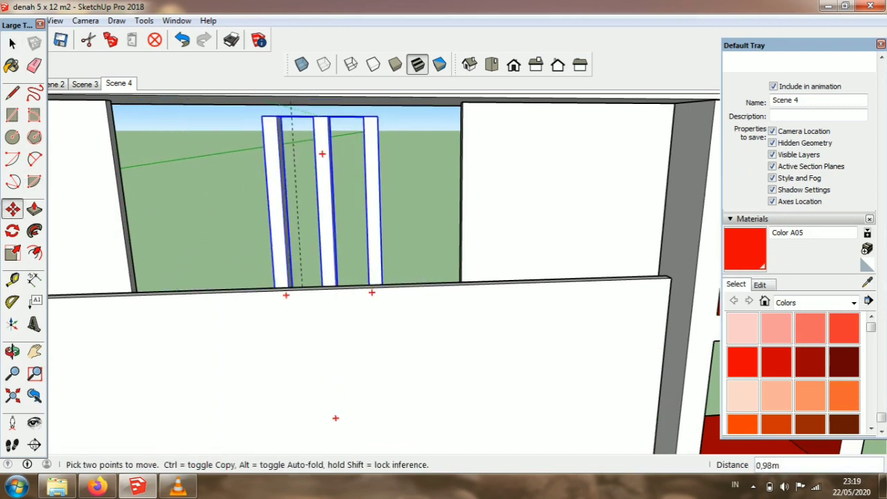
pyautogui.scroll(-5, 288, 204)
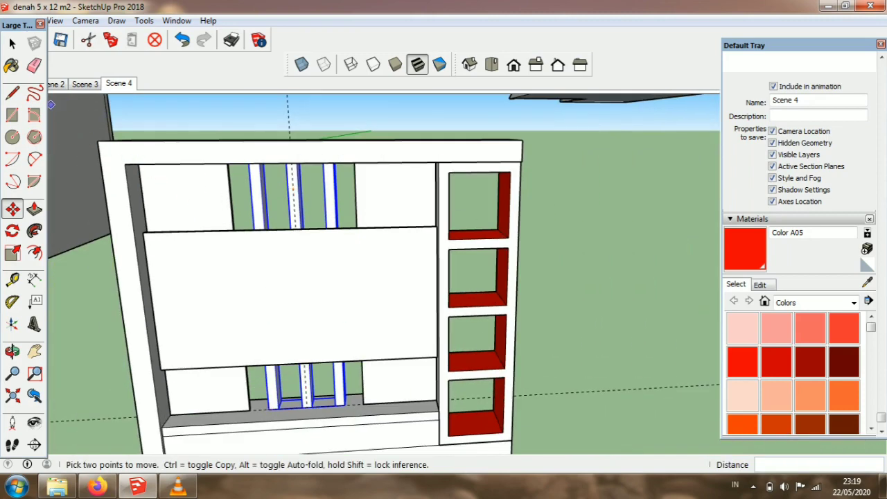
# Step: Erase the vertical centre guide and the remaining lengthwise guide along the cabinet ledge
pyautogui.click(34, 65)
pyautogui.click(289, 117)
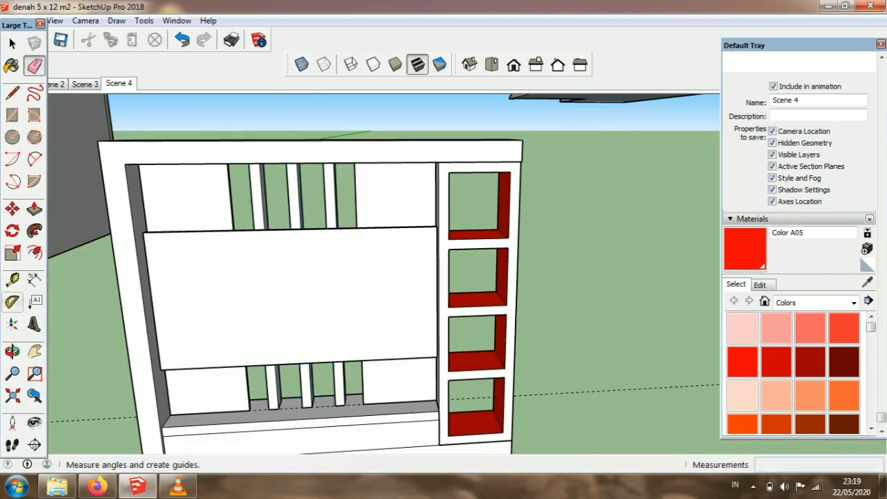
pyautogui.click(13, 351)
pyautogui.moveTo(208, 264); pyautogui.dragTo(166, 256)
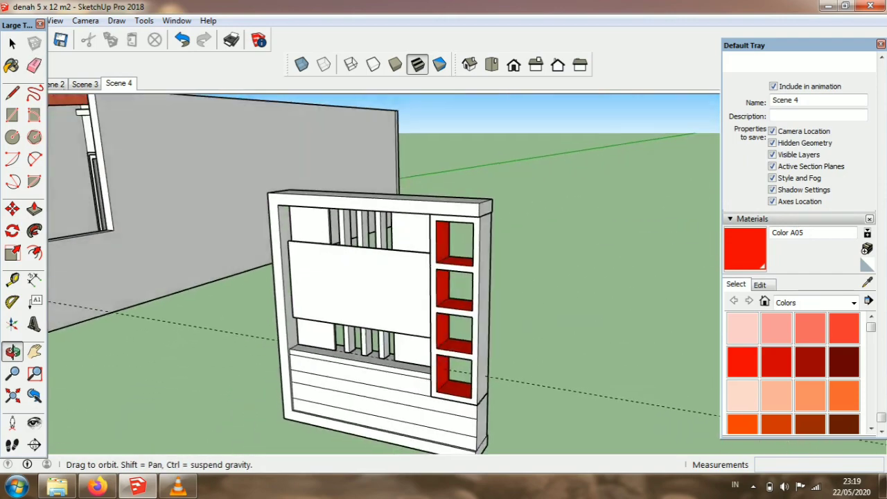
pyautogui.scroll(3, 415, 291)
pyautogui.moveTo(414, 291); pyautogui.dragTo(426, 276)
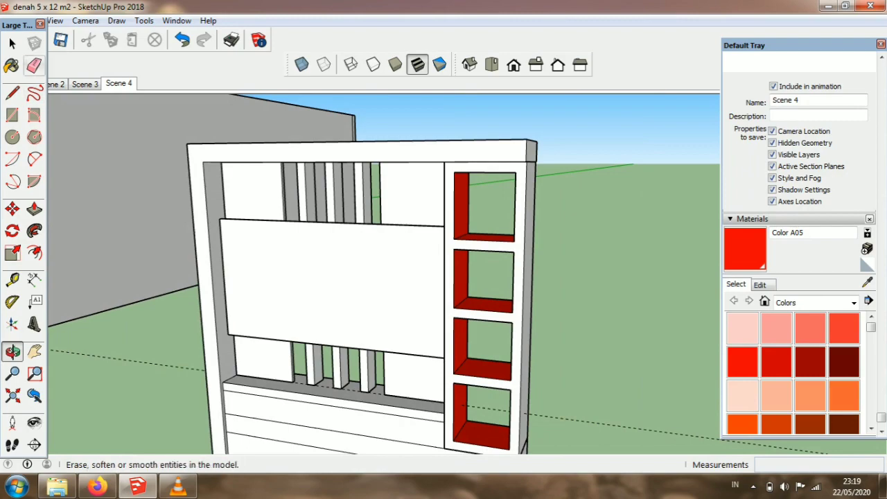
pyautogui.click(34, 65)
pyautogui.scroll(-5, 527, 263)
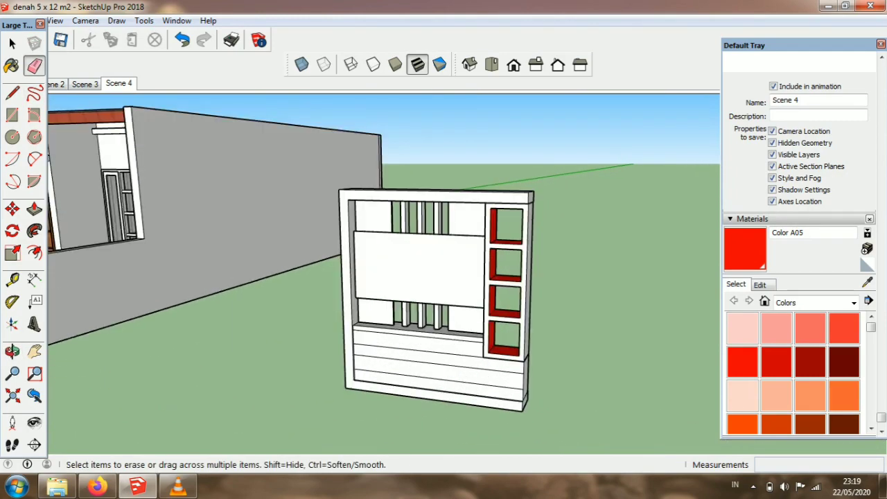
# Step: Paint the vertical slat group with the red Color A05 material
pyautogui.scroll(6, 478, 347)
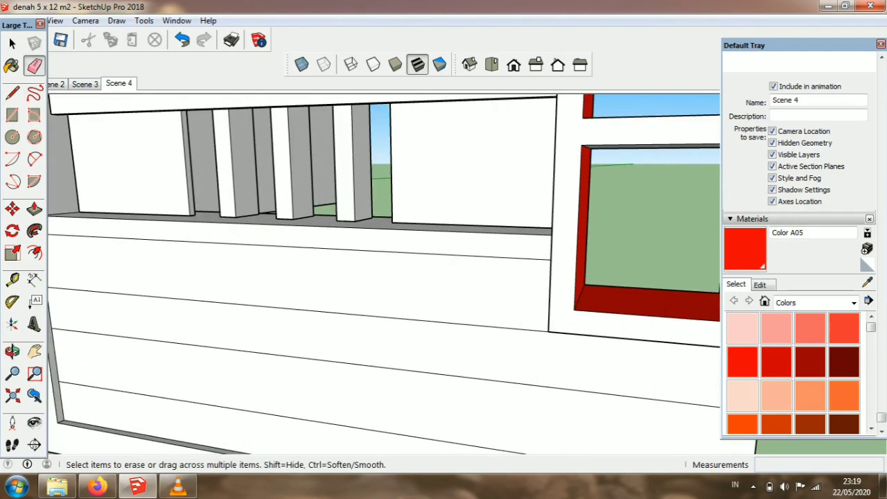
pyautogui.scroll(-6, 437, 340)
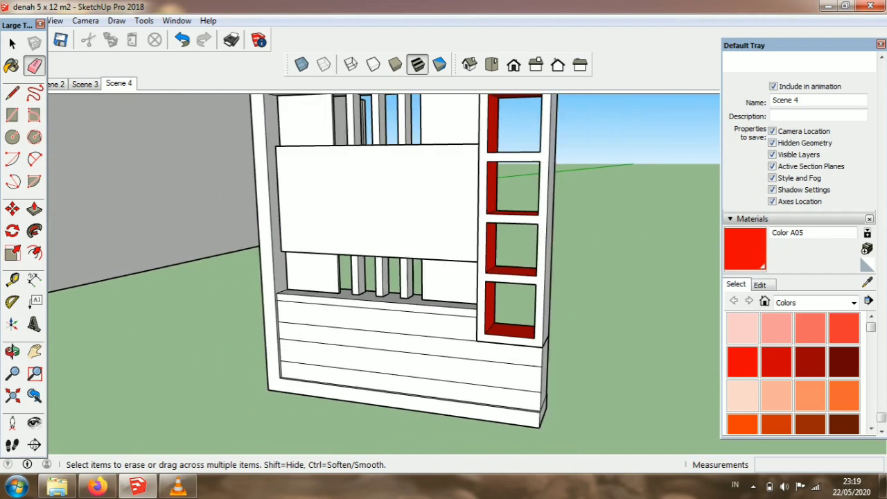
pyautogui.scroll(-5, 402, 264)
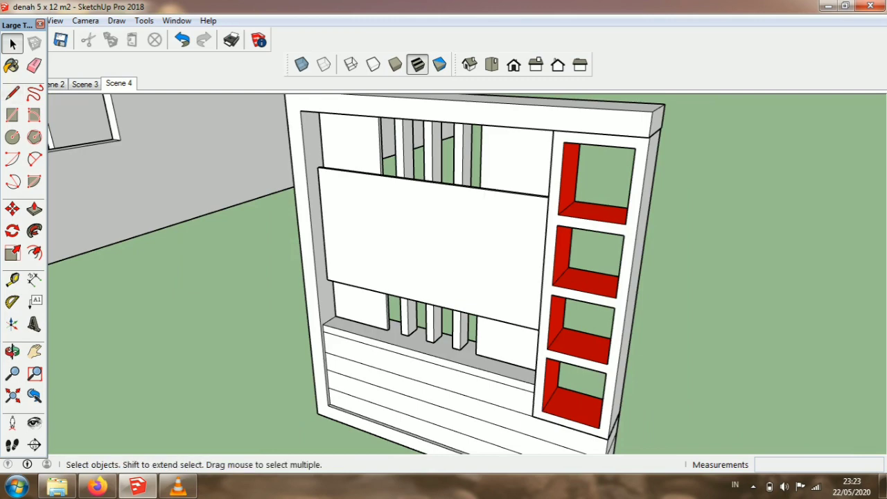
pyautogui.press('b')
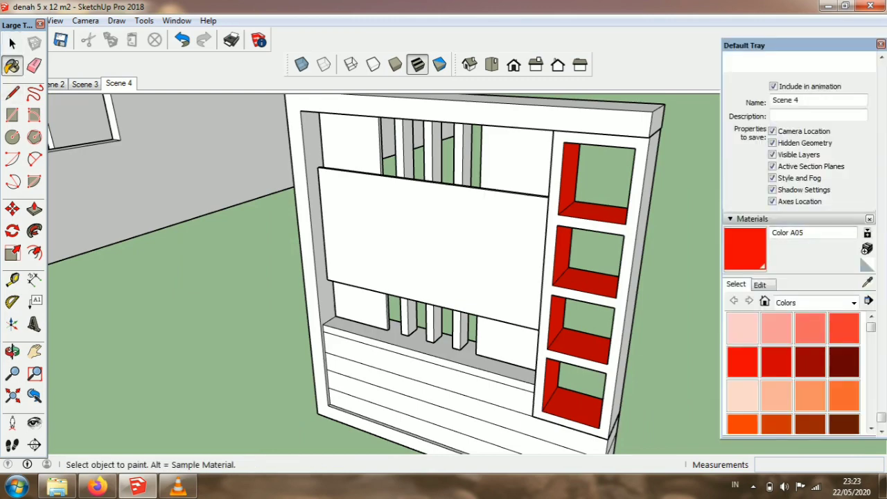
pyautogui.click(403, 149)
pyautogui.scroll(-1, 403, 149)
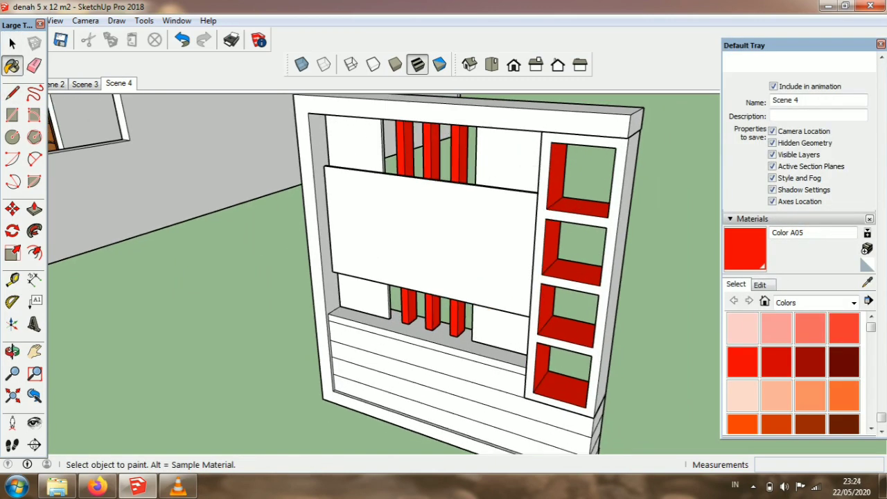
# Step: Open the front panel group for editing and offset a guide about 0.15 m below the panel's top edge
pyautogui.scroll(2, 453, 250)
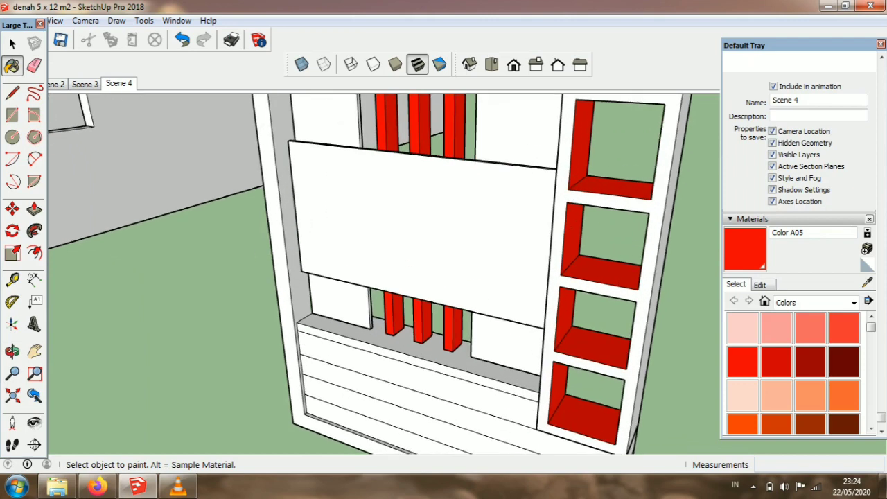
pyautogui.click(12, 43)
pyautogui.click(357, 208)
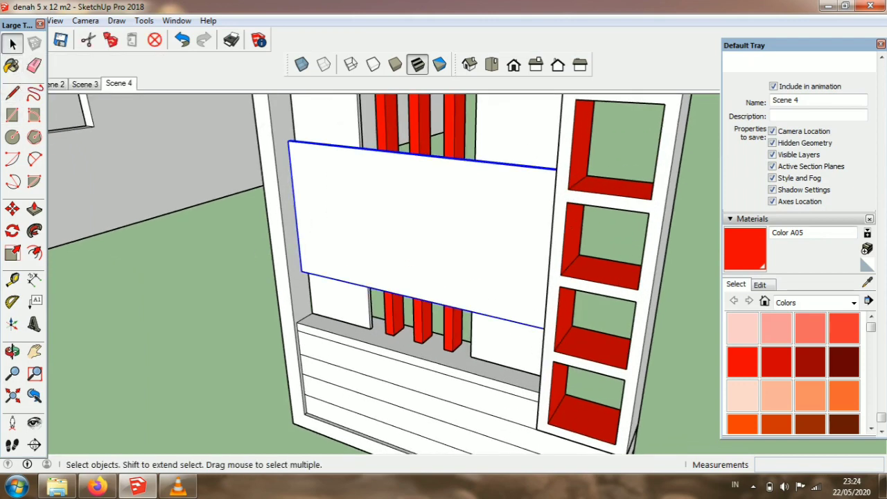
pyautogui.rightClick(357, 208)
pyautogui.click(397, 272)
pyautogui.click(12, 279)
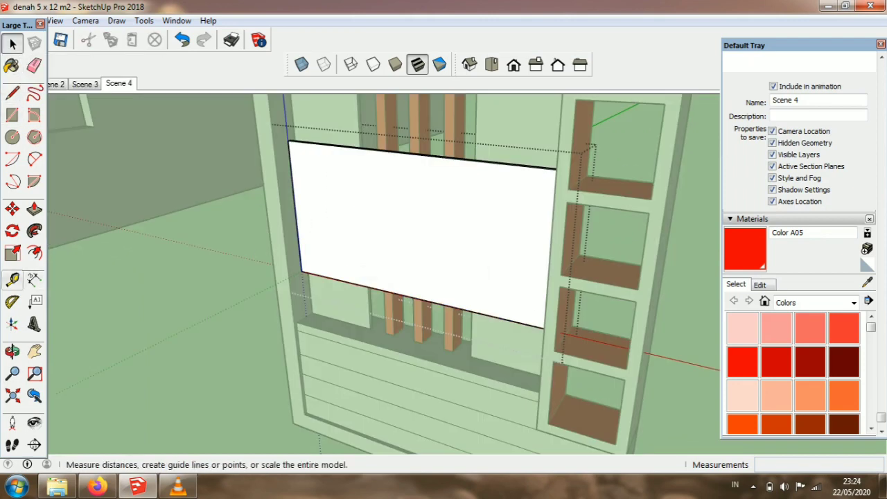
pyautogui.click(590, 152)
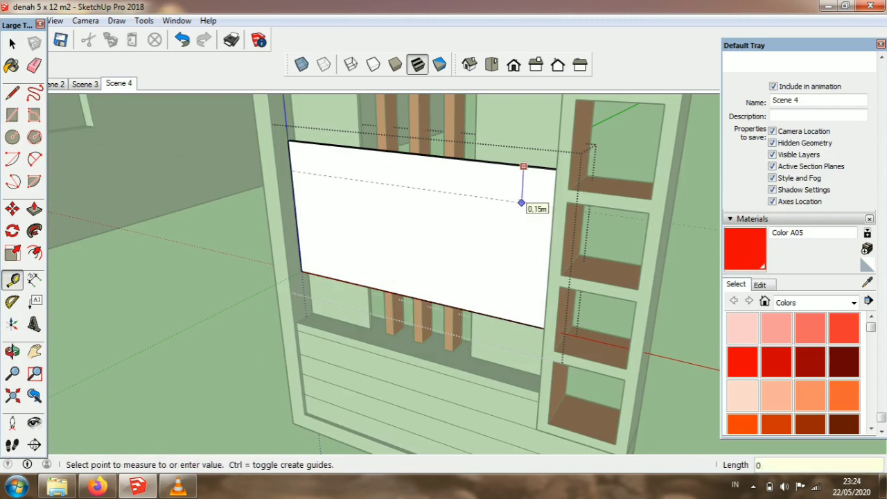
pyautogui.click(521, 203)
pyautogui.scroll(2, 522, 202)
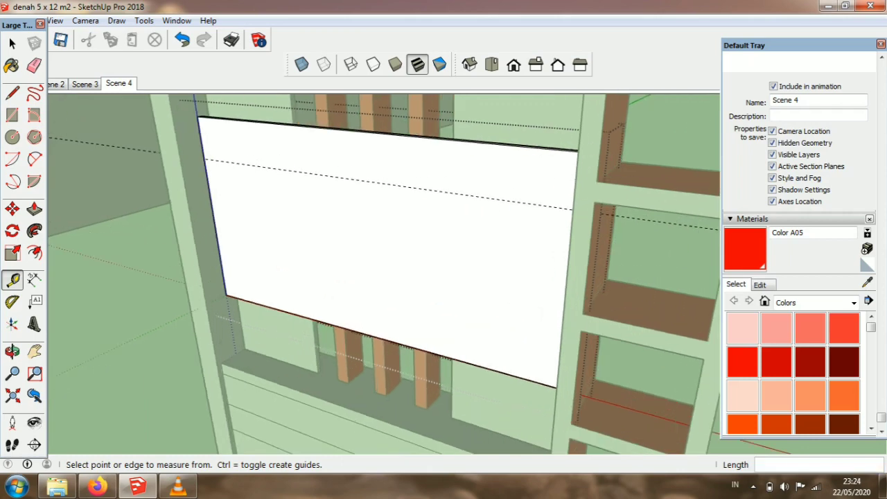
# Step: Offset a second guide 0.02 m below the first guide on the front panel
pyautogui.press('r')
pyautogui.press('t')
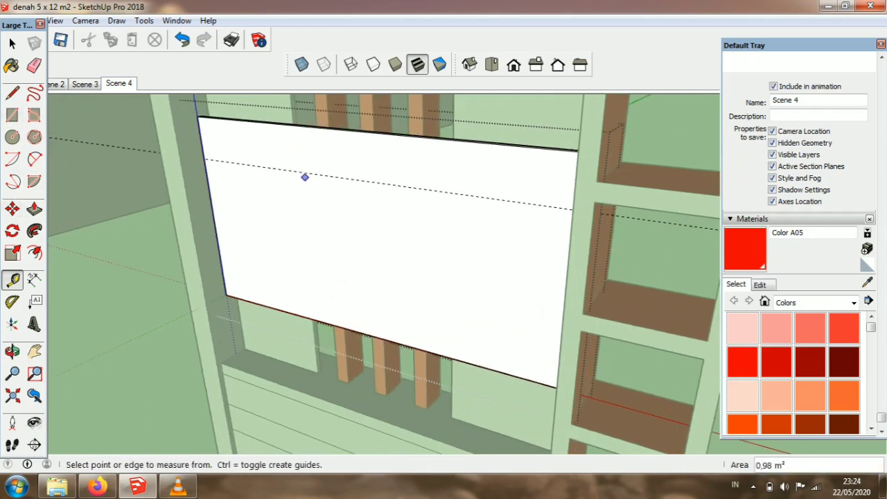
pyautogui.click(307, 173)
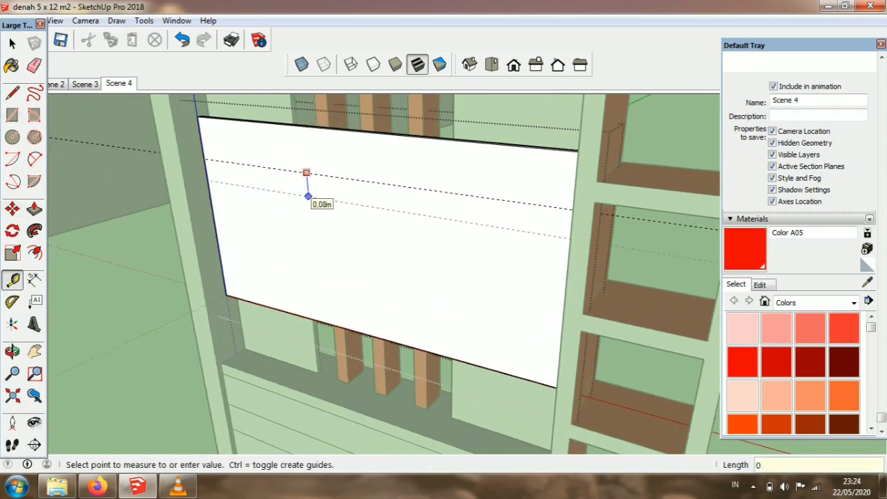
pyautogui.write('0,02')
pyautogui.press('Return')
pyautogui.press('r')
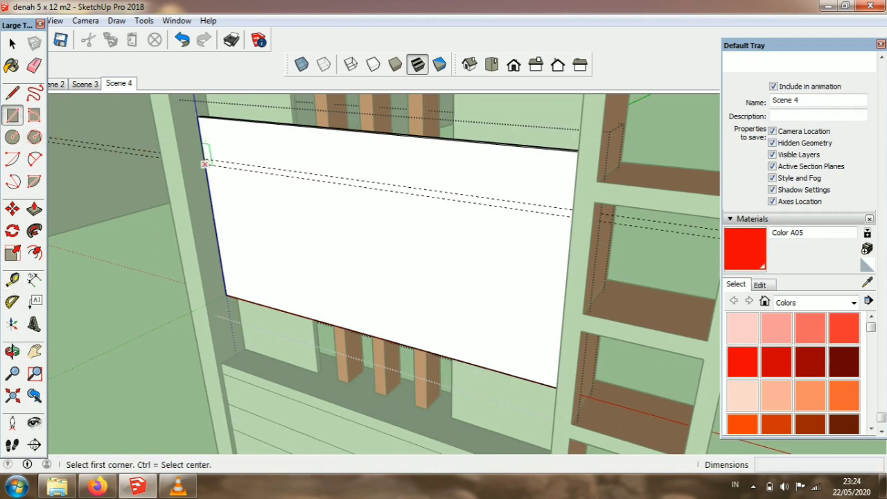
pyautogui.click(205, 163)
pyautogui.scroll(1, 521, 208)
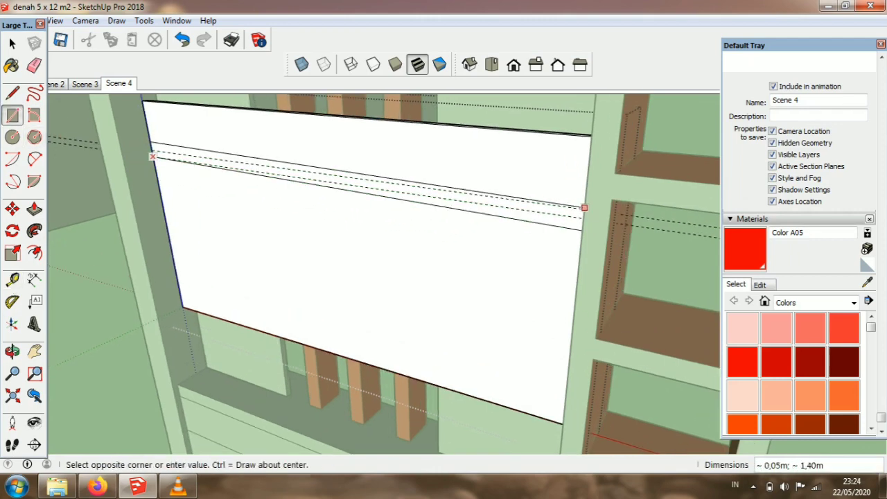
pyautogui.scroll(2, 584, 207)
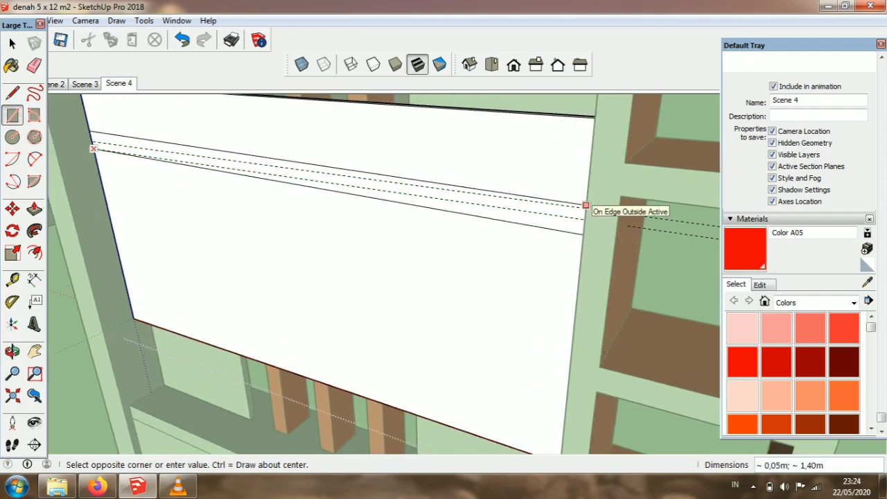
pyautogui.press('Escape')
pyautogui.scroll(2, 584, 220)
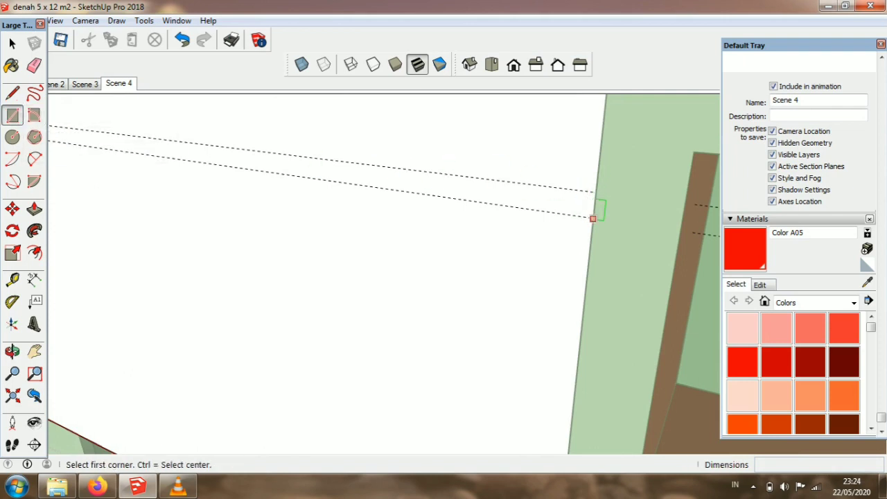
# Step: Draw a 0.02 m high rectangle across the full width of the front panel between the two horizontal guides
pyautogui.click(12, 351)
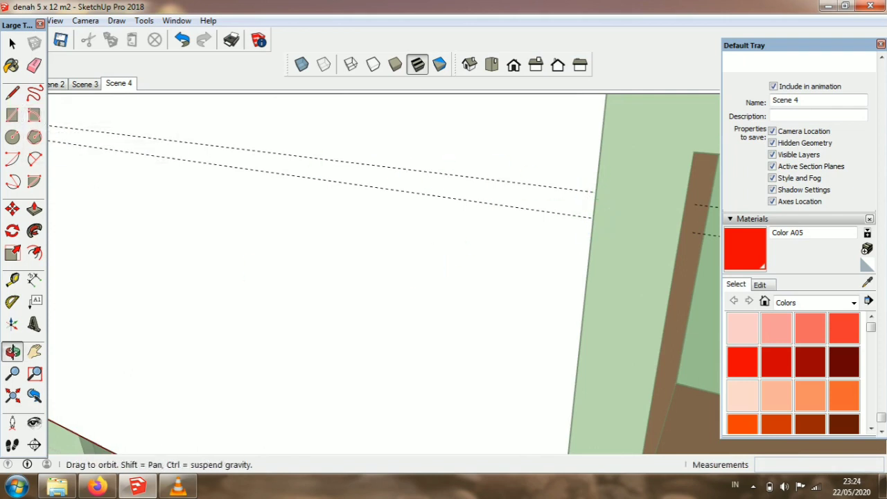
pyautogui.moveTo(228, 319); pyautogui.dragTo(302, 210)
pyautogui.press('r')
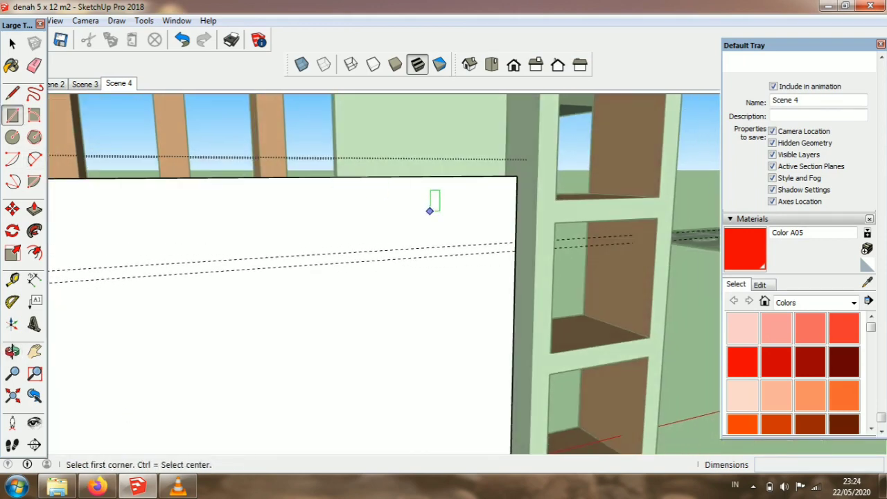
pyautogui.click(514, 243)
pyautogui.scroll(-5, 499, 249)
pyautogui.scroll(5, 196, 281)
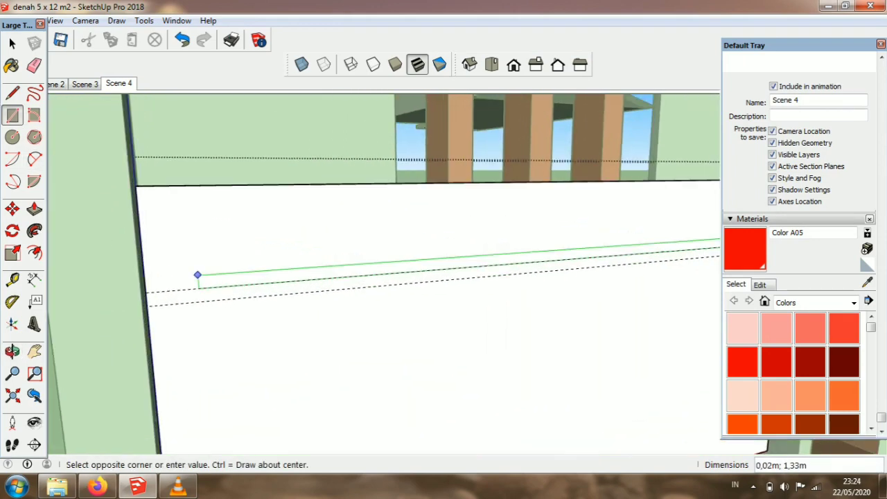
pyautogui.click(144, 299)
pyautogui.scroll(-6, 144, 298)
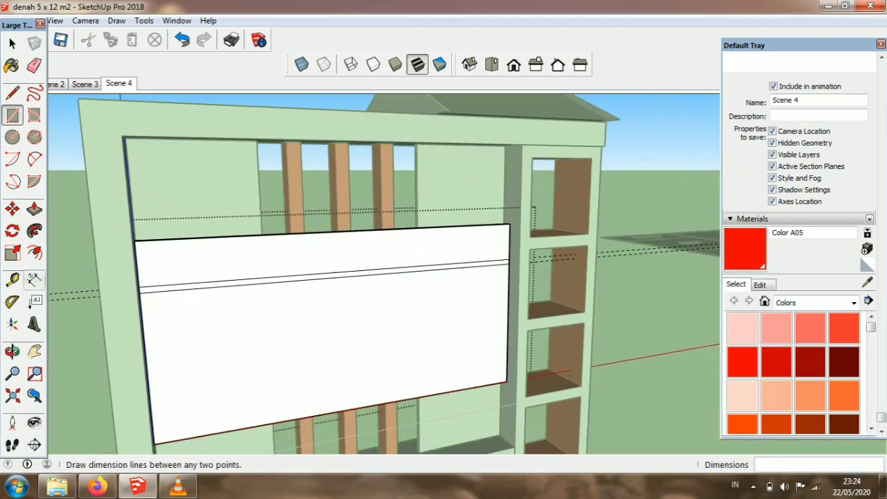
# Step: Offset a horizontal guide upward from the front panel's bottom edge
pyautogui.click(12, 279)
pyautogui.click(403, 400)
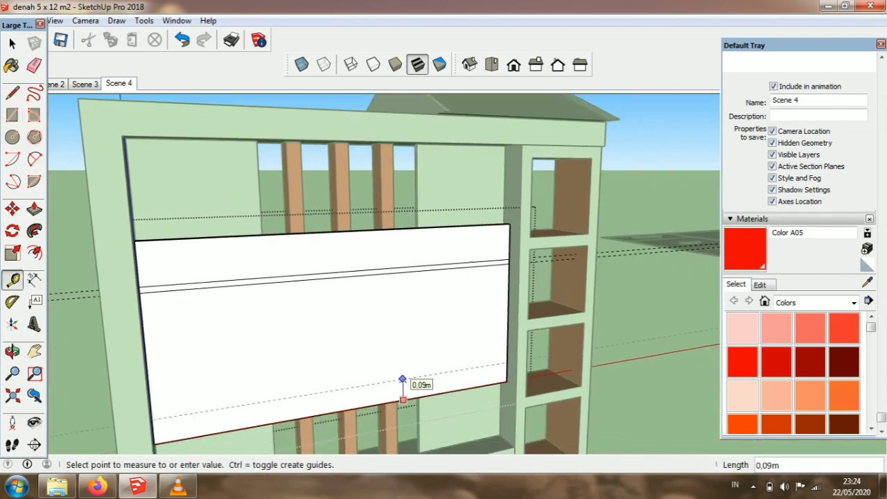
pyautogui.press('Return')
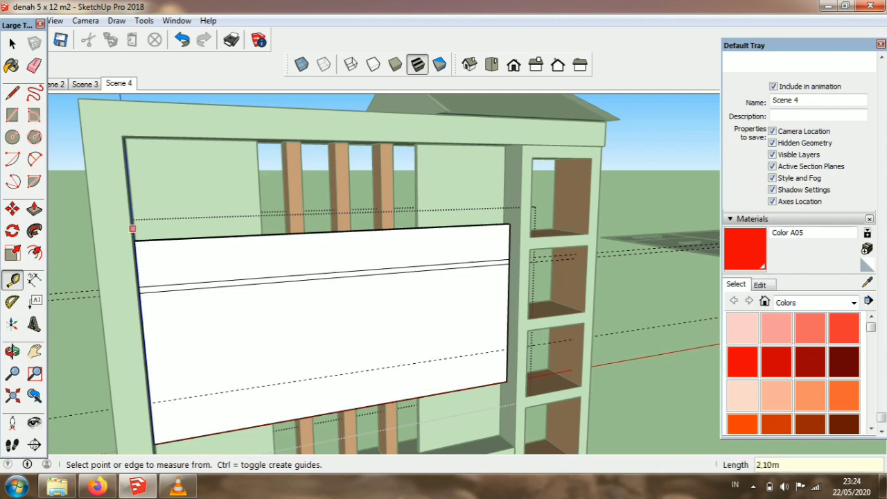
pyautogui.press('b')
pyautogui.press('space')
# Step: Copy the narrow groove strip down the front panel so its lower edge sits on the bottom guide
pyautogui.scroll(3, 363, 269)
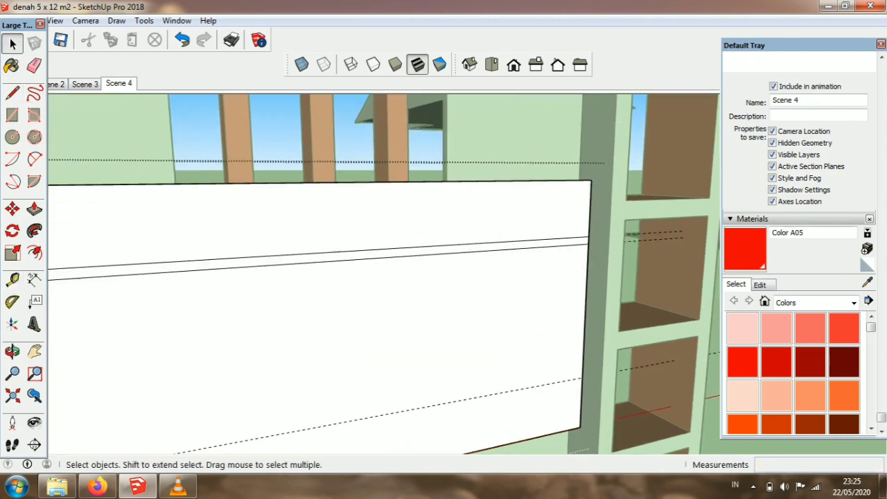
pyautogui.click(11, 209)
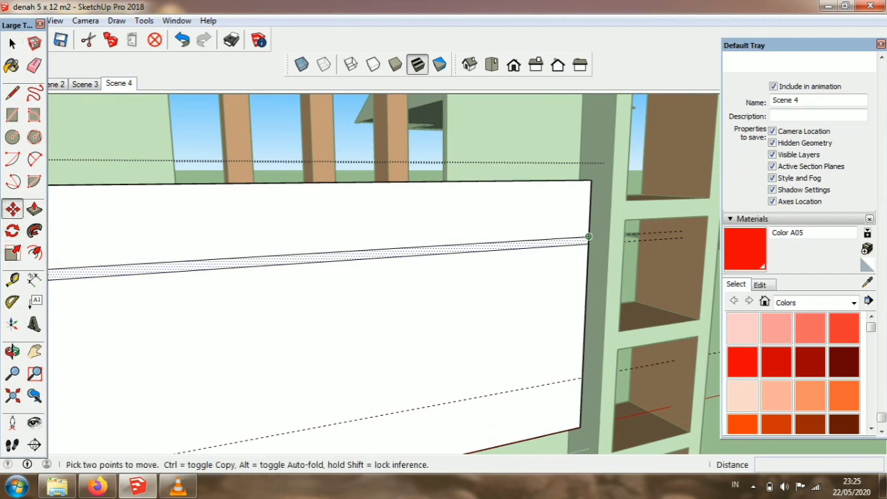
pyautogui.press('ctrl')
pyautogui.click(588, 243)
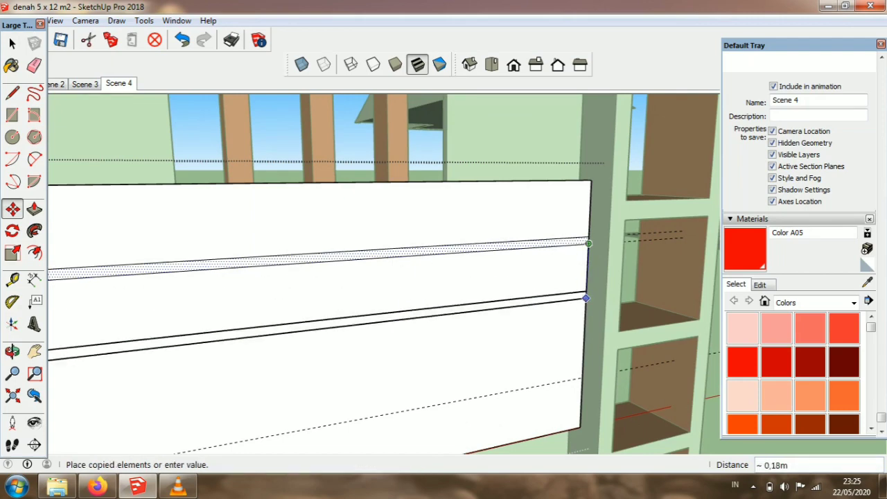
pyautogui.click(583, 375)
pyautogui.scroll(-5, 519, 349)
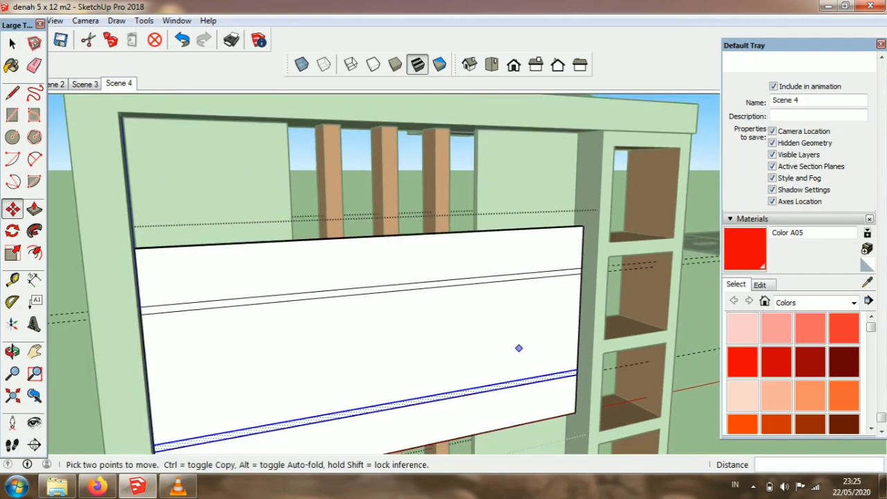
# Step: Erase the three horizontal guides on the front panel and leave the panel group
pyautogui.click(34, 65)
pyautogui.click(173, 326)
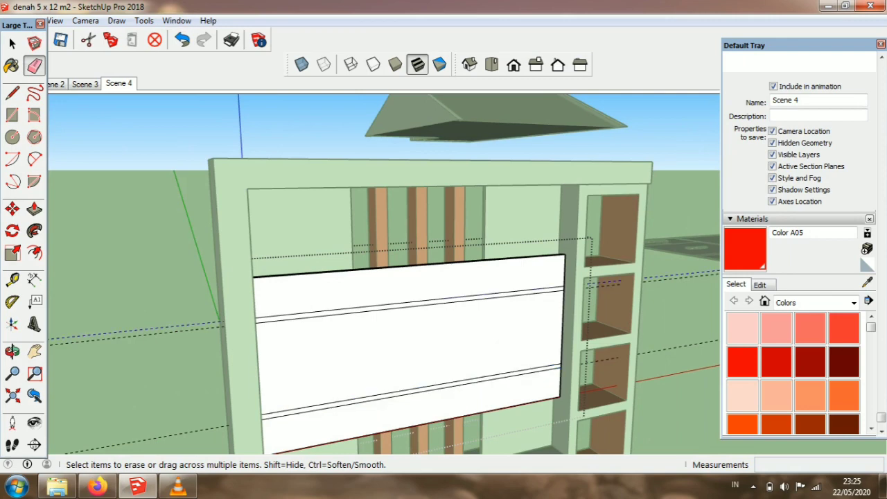
pyautogui.click(173, 333)
pyautogui.click(173, 431)
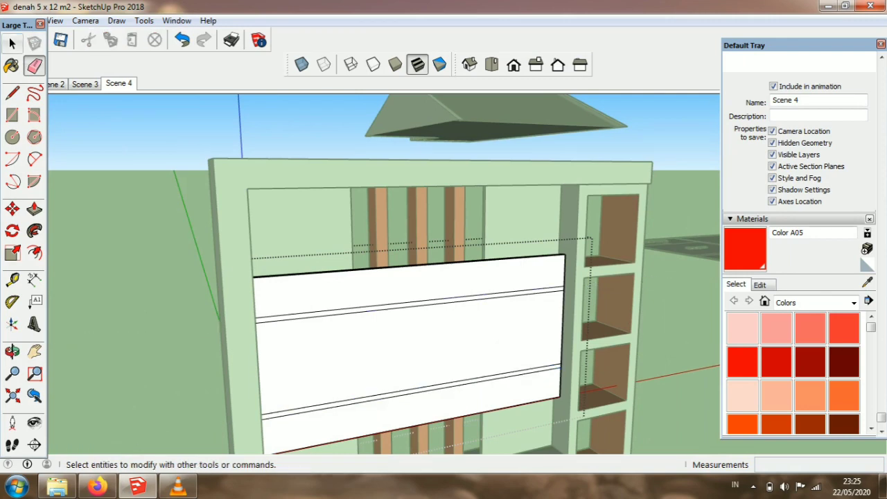
pyautogui.click(12, 44)
pyautogui.scroll(-4, 152, 190)
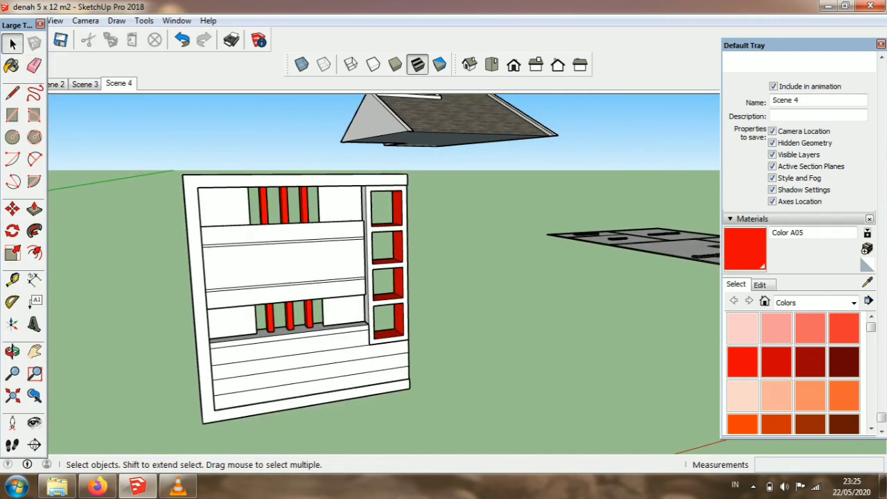
# Step: Paint the four front board faces of the cabinet's lower section with the gray Color M05 material
pyautogui.click(13, 352)
pyautogui.moveTo(277, 305); pyautogui.dragTo(184, 264)
pyautogui.scroll(-2, 260, 281)
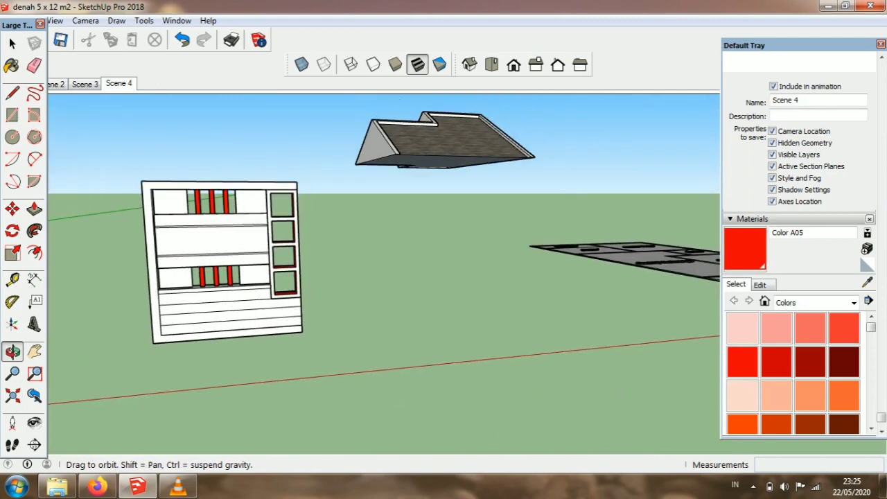
pyautogui.scroll(3, 190, 261)
pyautogui.moveTo(871, 327); pyautogui.dragTo(872, 414)
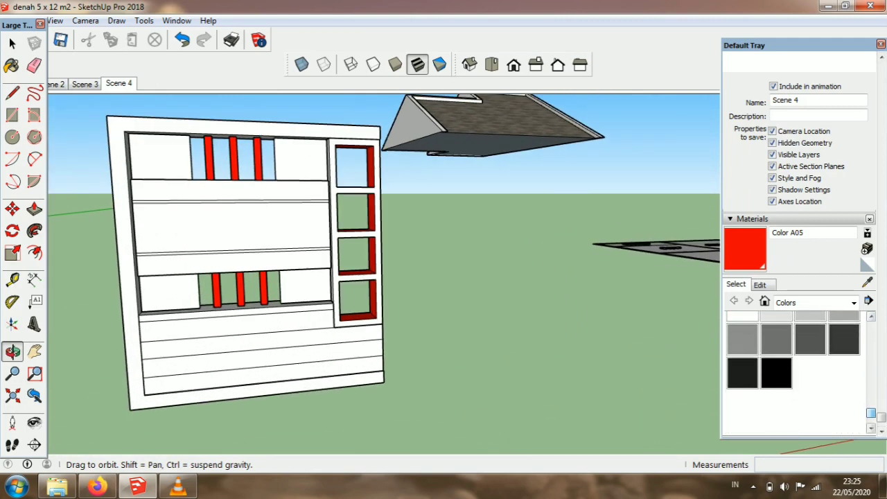
pyautogui.click(777, 339)
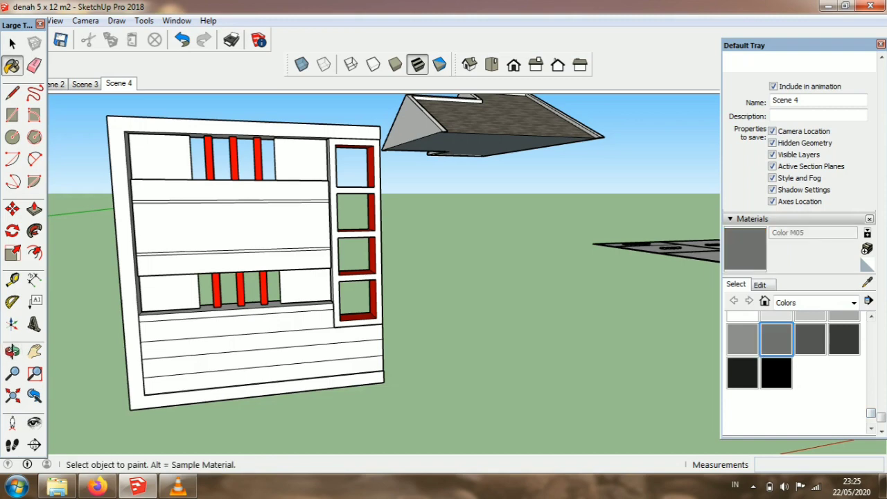
pyautogui.scroll(2, 233, 331)
pyautogui.rightClick(228, 339)
pyautogui.press('Escape')
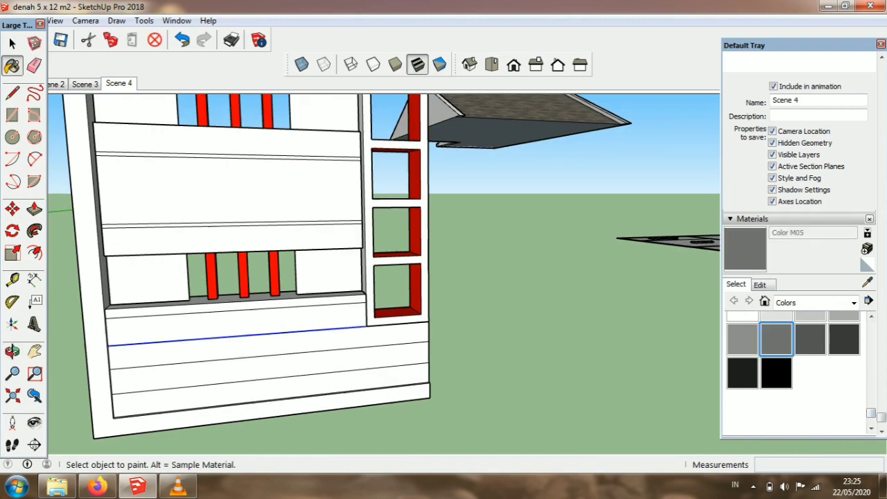
pyautogui.click(237, 326)
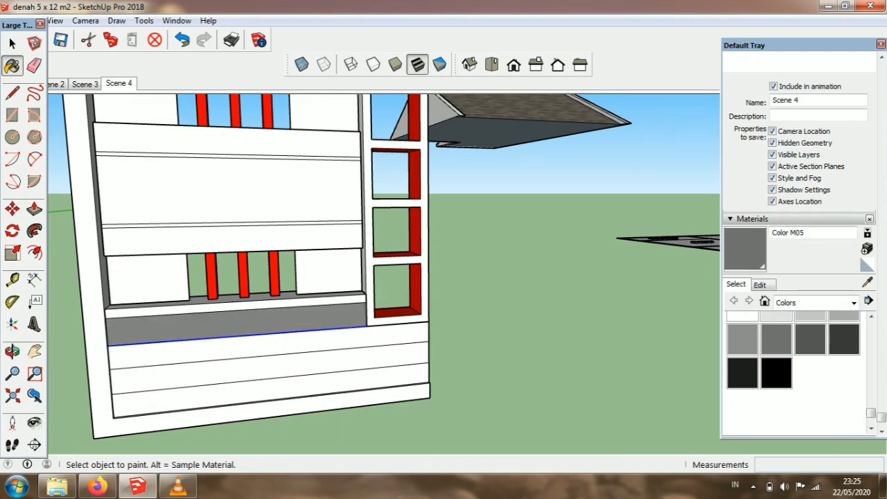
pyautogui.click(235, 347)
pyautogui.click(235, 370)
pyautogui.click(235, 393)
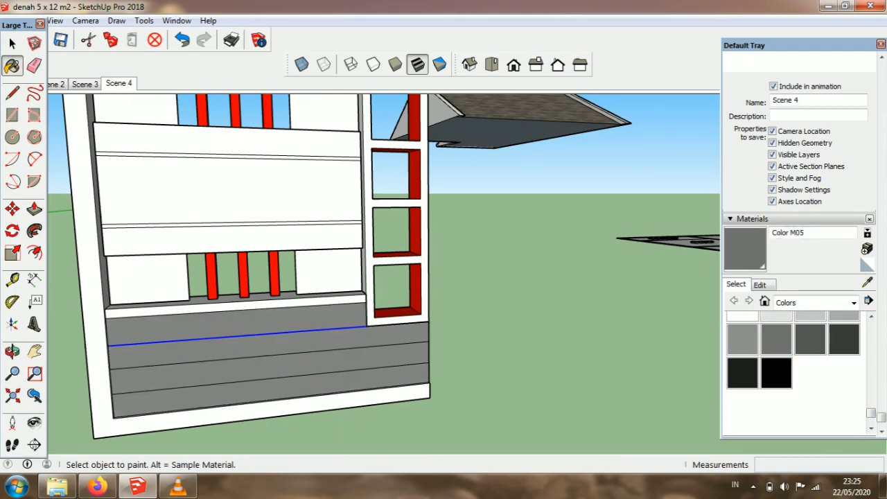
# Step: Paint the ledge above the lower boards and the cabinet's outer frame with Color M05
pyautogui.scroll(1, 316, 323)
pyautogui.scroll(1, 302, 297)
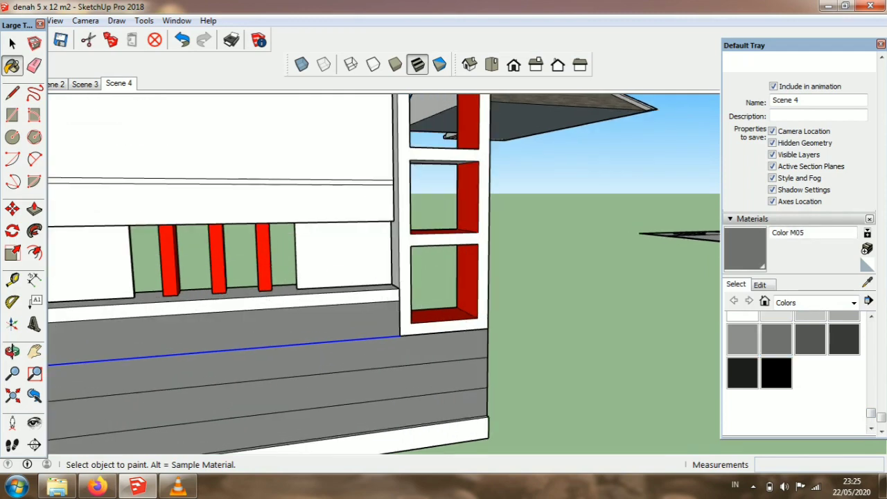
pyautogui.click(302, 298)
pyautogui.scroll(-1, 281, 286)
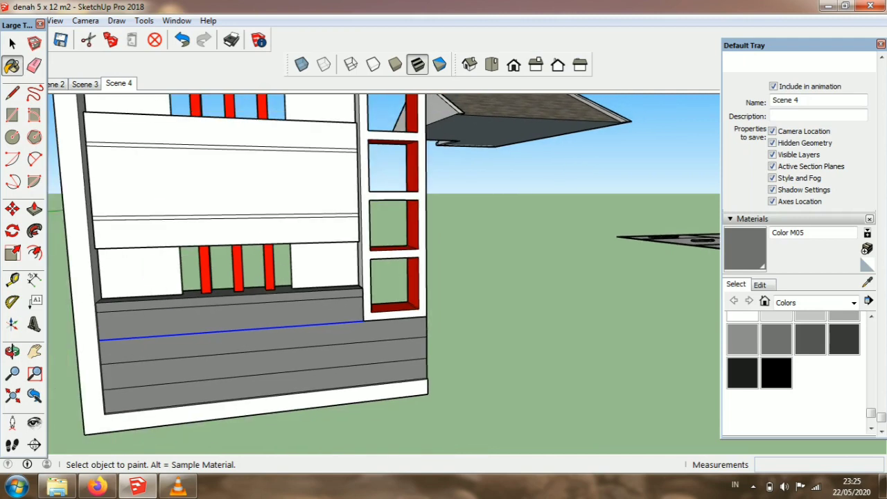
pyautogui.click(260, 406)
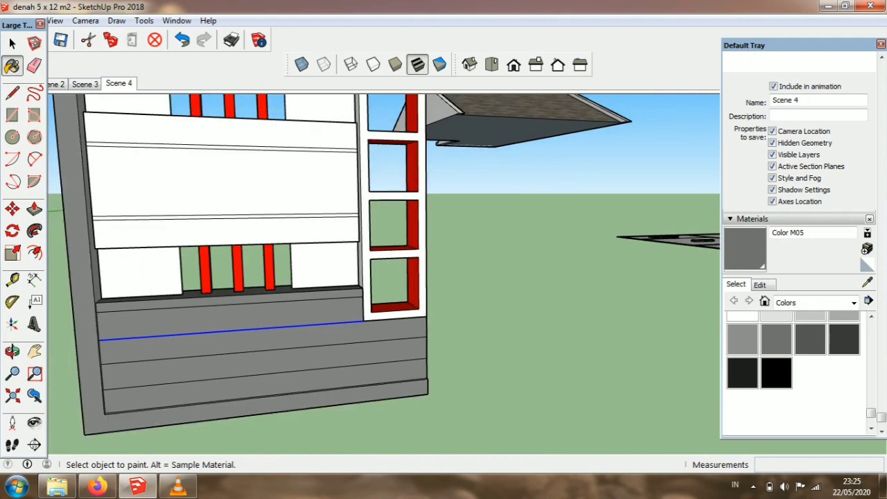
pyautogui.scroll(-2, 167, 332)
# Step: Erase the two horizontal lines on the end face of the cabinet's lower section
pyautogui.click(13, 352)
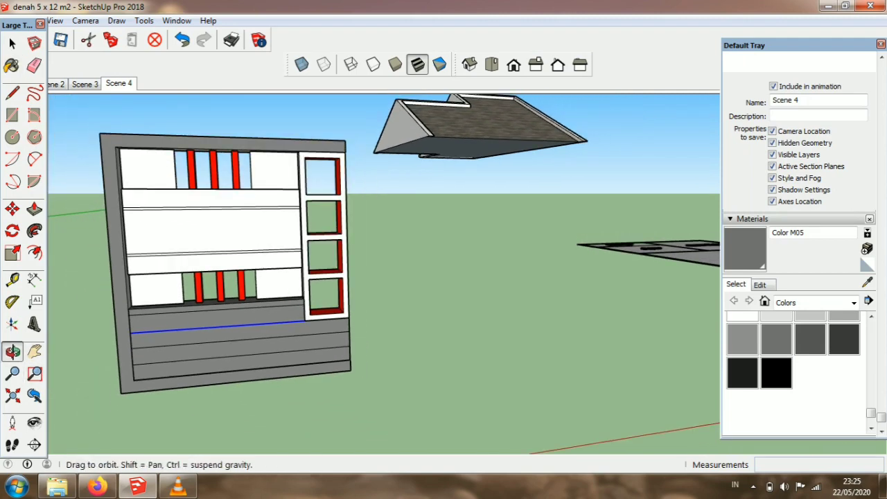
pyautogui.moveTo(444, 321); pyautogui.dragTo(357, 348)
pyautogui.scroll(-3, 357, 349)
pyautogui.scroll(5, 267, 334)
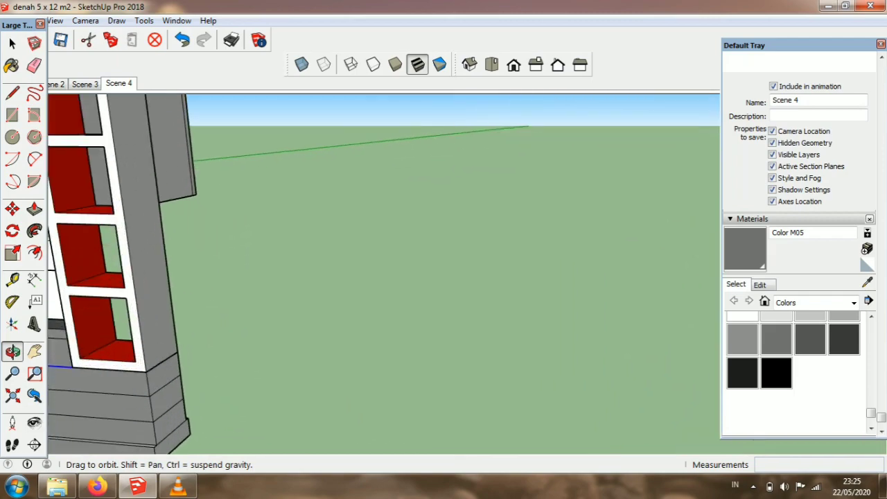
pyautogui.moveTo(267, 334); pyautogui.dragTo(225, 364)
pyautogui.scroll(-3, 225, 364)
pyautogui.scroll(6, 167, 305)
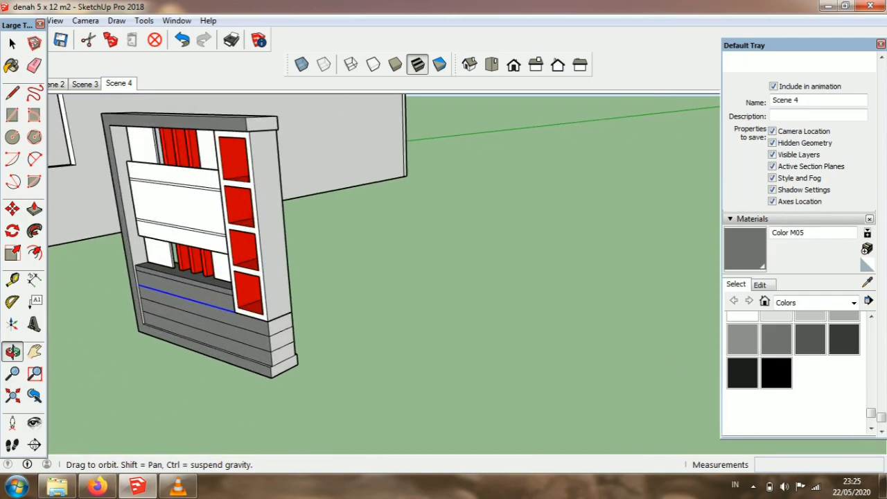
pyautogui.moveTo(166, 305); pyautogui.dragTo(154, 290)
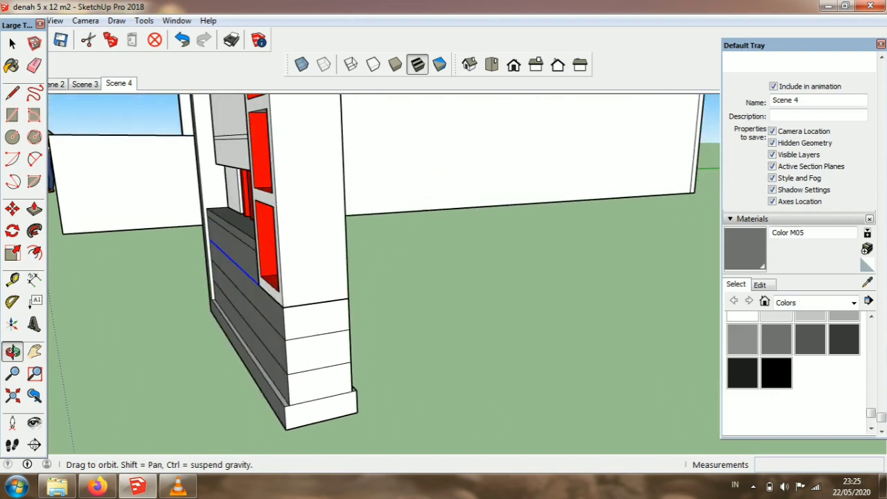
pyautogui.moveTo(154, 290)
pyautogui.mouseDown(button='middle')
pyautogui.moveTo(139, 300)
pyautogui.moveTo(148, 301)
pyautogui.mouseUp(button='middle')
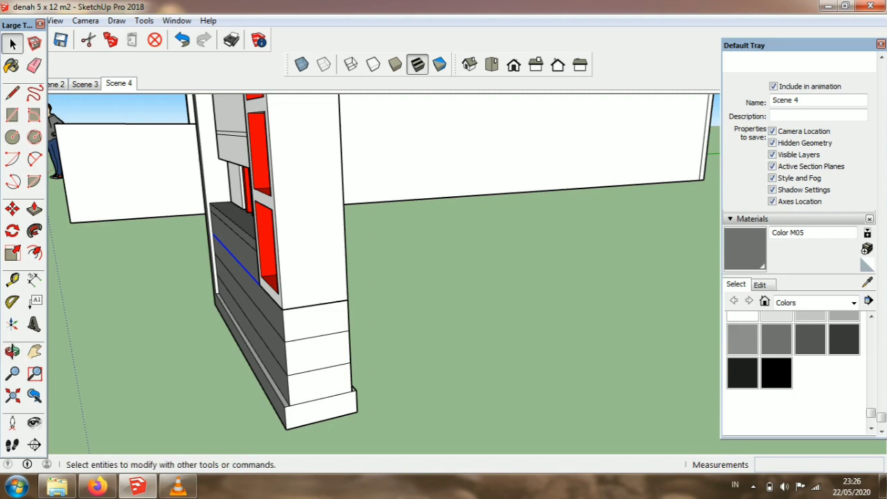
pyautogui.click(34, 65)
pyautogui.click(317, 336)
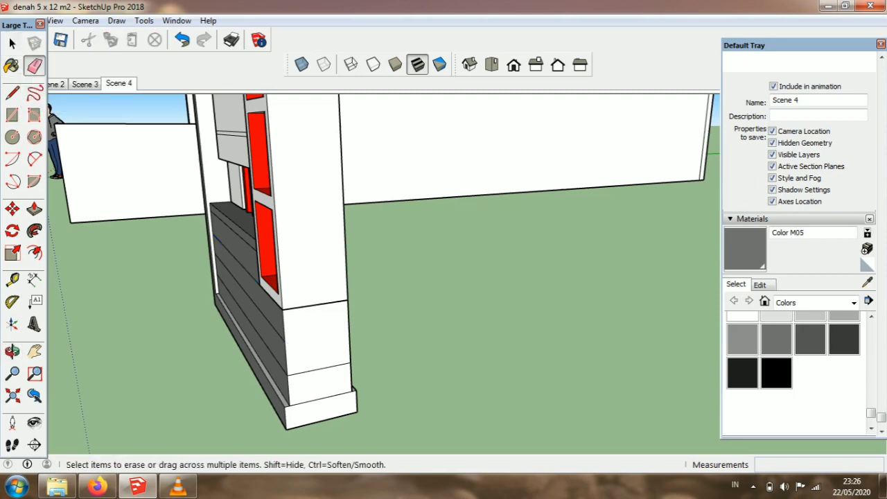
pyautogui.click(319, 369)
# Step: Paint the plinth's end face and top strip and the frame's inner side face with Color M05
pyautogui.click(11, 65)
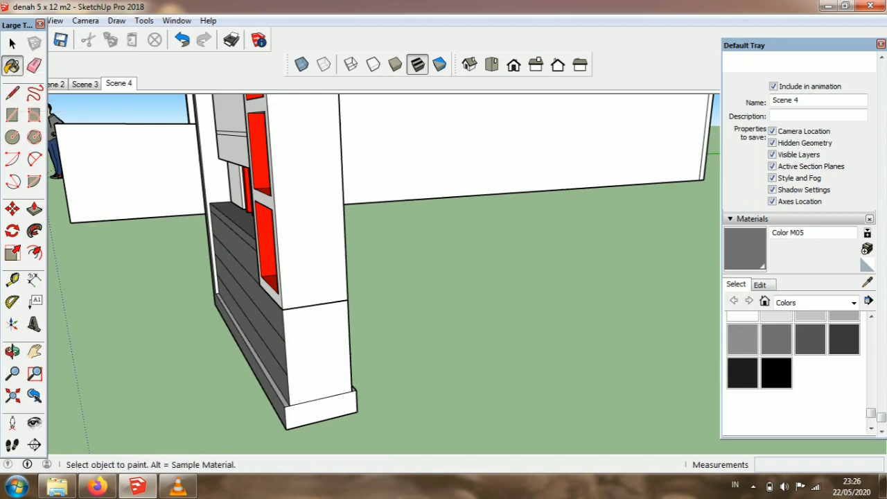
pyautogui.click(321, 411)
pyautogui.scroll(3, 207, 152)
pyautogui.click(208, 159)
pyautogui.scroll(-3, 209, 167)
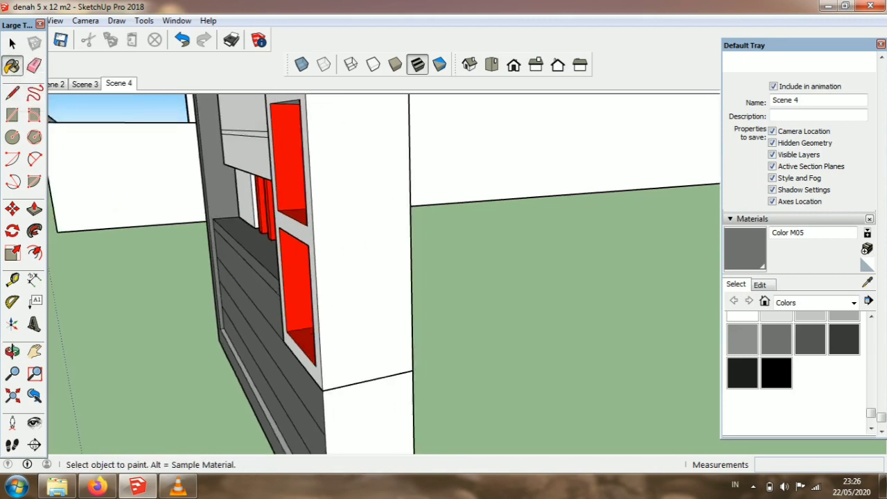
pyautogui.scroll(3, 243, 318)
pyautogui.scroll(2, 283, 416)
pyautogui.click(284, 418)
pyautogui.scroll(-2, 283, 419)
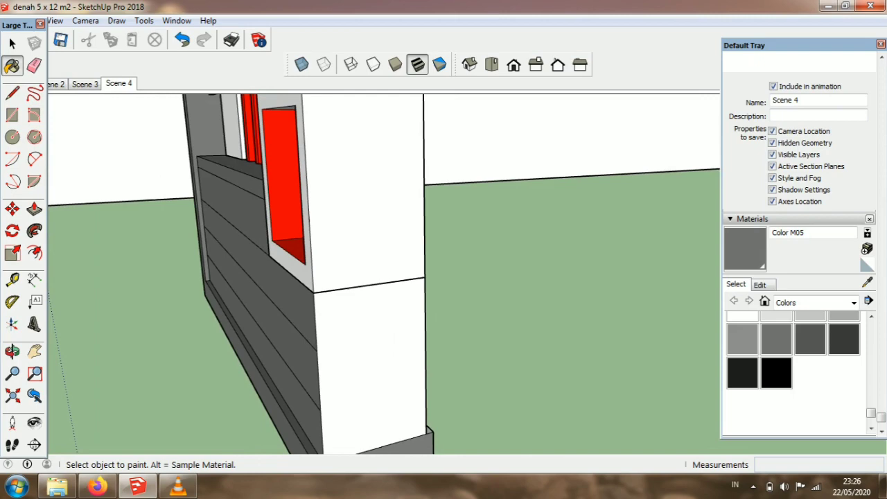
# Step: Paint the board faces on the back of the cabinet's lower section with the gray Color M05 material
pyautogui.scroll(3, 222, 218)
pyautogui.scroll(-4, 217, 204)
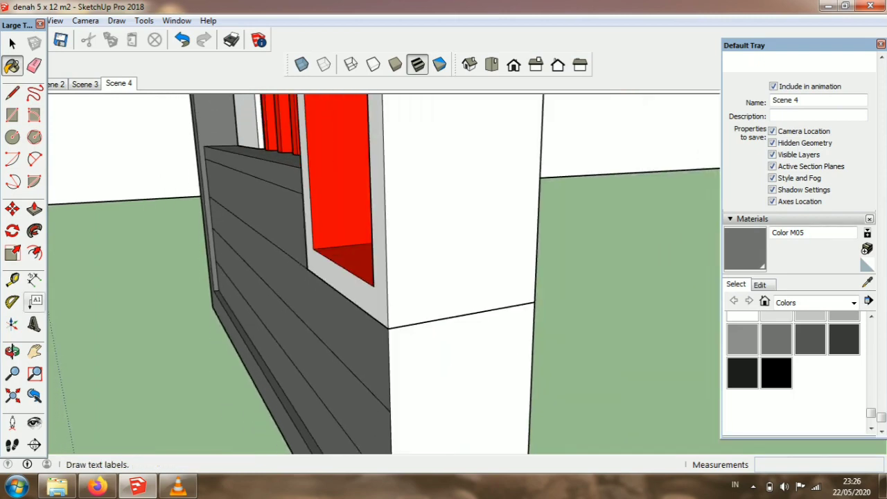
pyautogui.click(13, 352)
pyautogui.moveTo(277, 292); pyautogui.dragTo(83, 301)
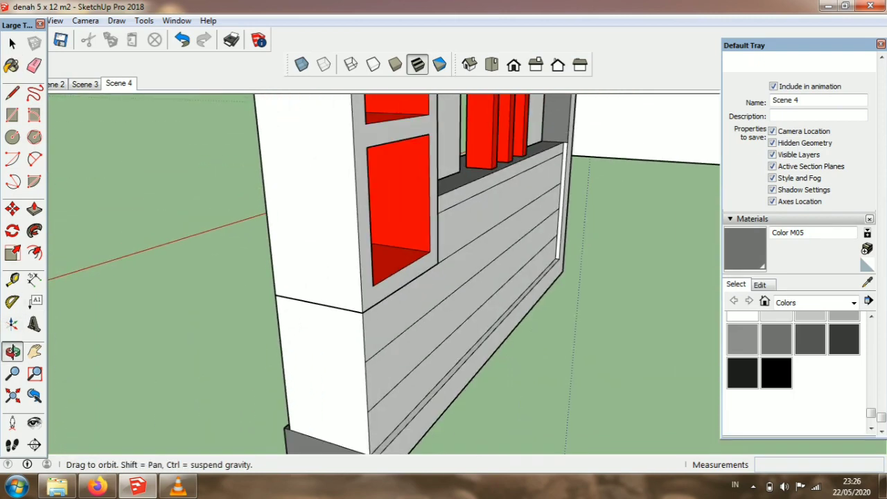
pyautogui.click(12, 66)
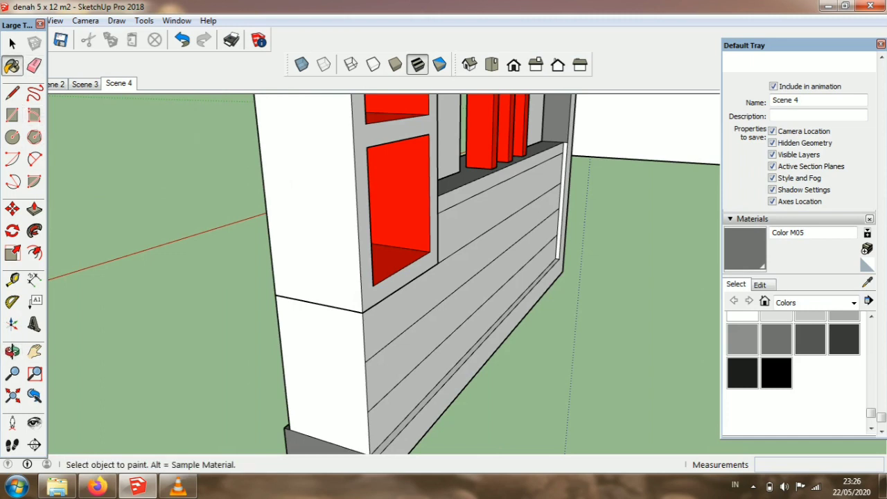
pyautogui.click(496, 179)
pyautogui.click(493, 207)
pyautogui.click(486, 251)
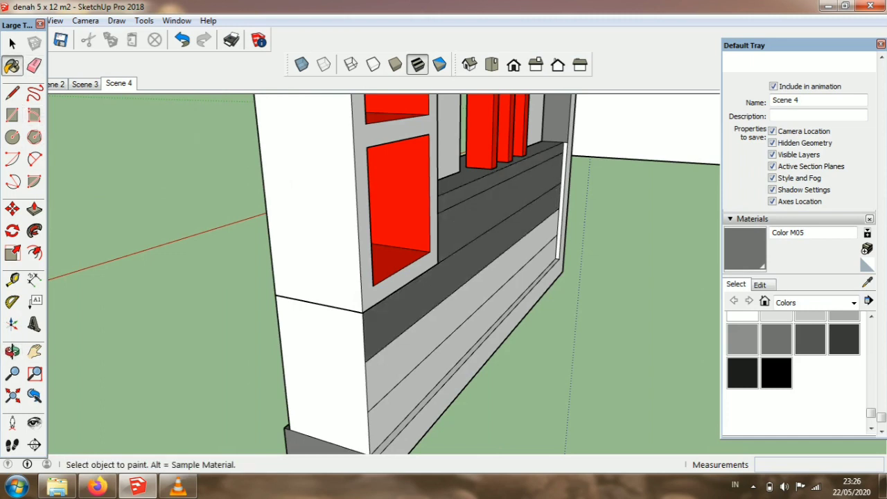
pyautogui.click(478, 290)
# Step: Paint the back plinth, its top strip and the frame's inner side face on the back with Color M05
pyautogui.scroll(3, 527, 361)
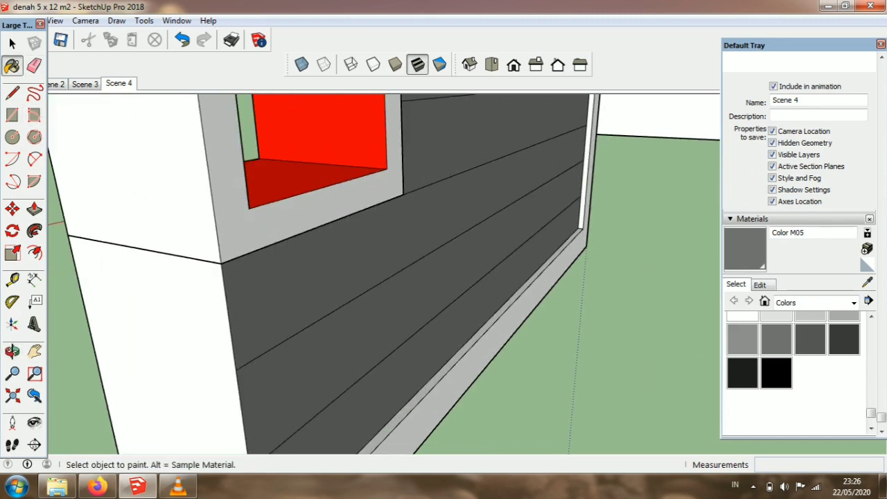
pyautogui.click(491, 344)
pyautogui.scroll(2, 474, 341)
pyautogui.click(474, 341)
pyautogui.scroll(-2, 474, 341)
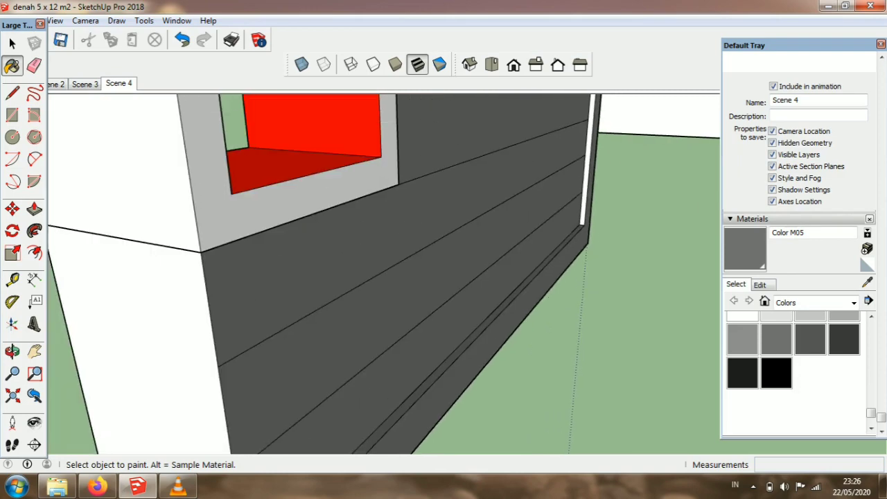
pyautogui.scroll(-3, 586, 226)
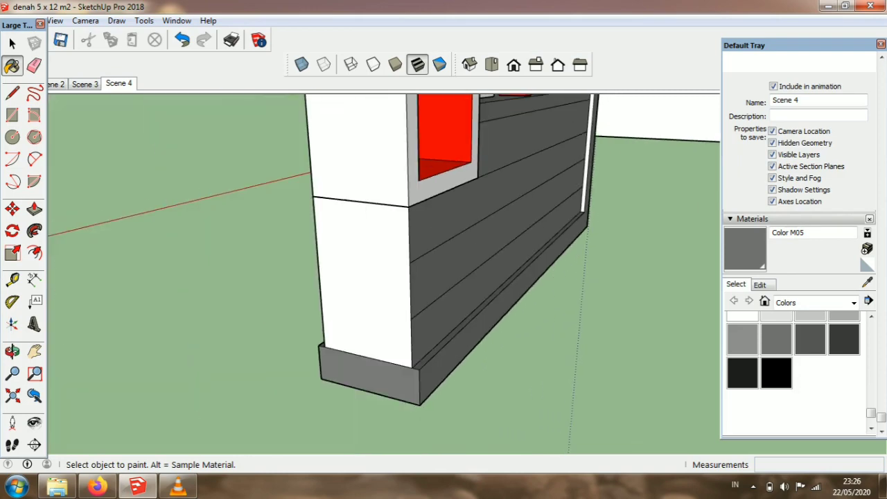
pyautogui.scroll(3, 582, 208)
pyautogui.click(581, 201)
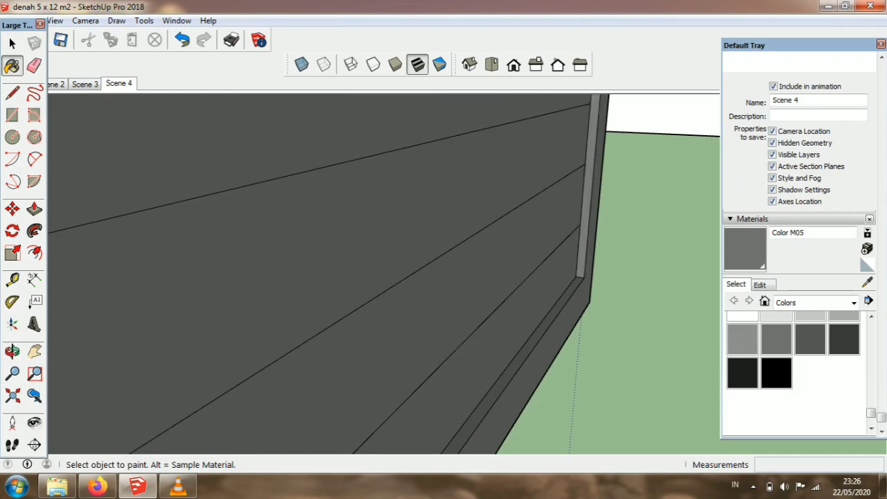
# Step: Paint the outer side face of the cabinet's frame, opposite the shelves, with Color M05
pyautogui.scroll(-3, 581, 201)
pyautogui.scroll(-4, 515, 367)
pyautogui.scroll(2, 516, 199)
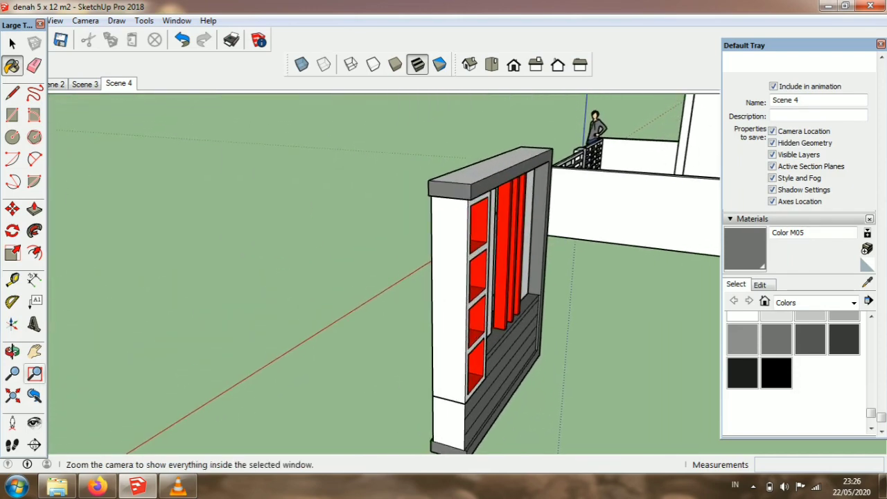
pyautogui.click(11, 351)
pyautogui.moveTo(332, 298)
pyautogui.mouseDown(button='middle')
pyautogui.moveTo(547, 240)
pyautogui.moveTo(593, 253)
pyautogui.moveTo(634, 248)
pyautogui.moveTo(599, 221)
pyautogui.moveTo(676, 244)
pyautogui.mouseUp(button='middle')
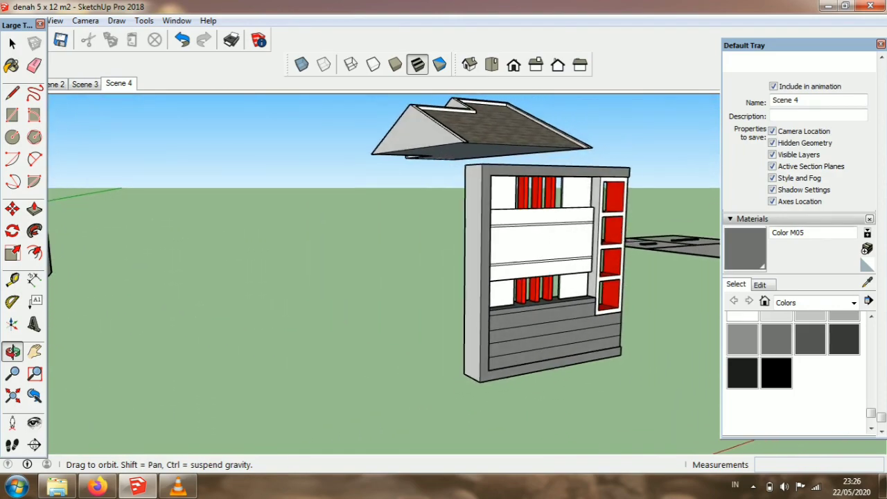
pyautogui.click(473, 274)
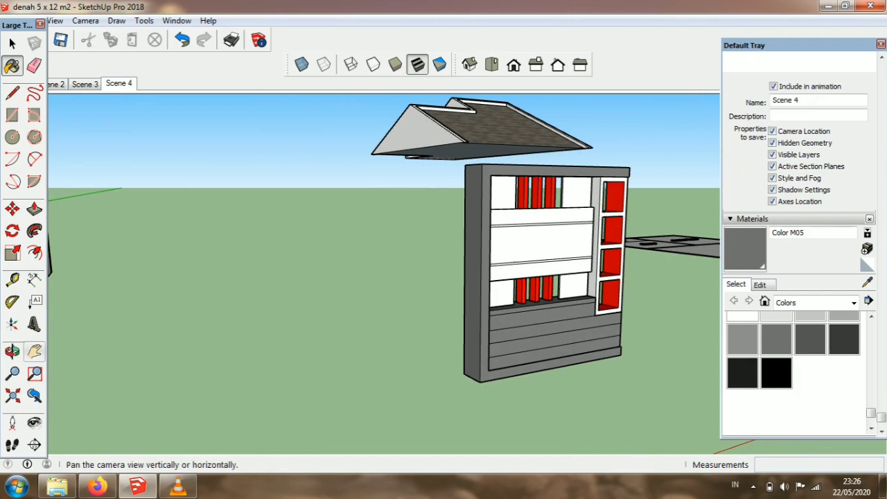
# Step: Open the front panel's group for editing and paint its upper, middle and lower front faces with Color M05
pyautogui.click(13, 351)
pyautogui.moveTo(579, 232); pyautogui.dragTo(444, 243)
pyautogui.scroll(6, 441, 242)
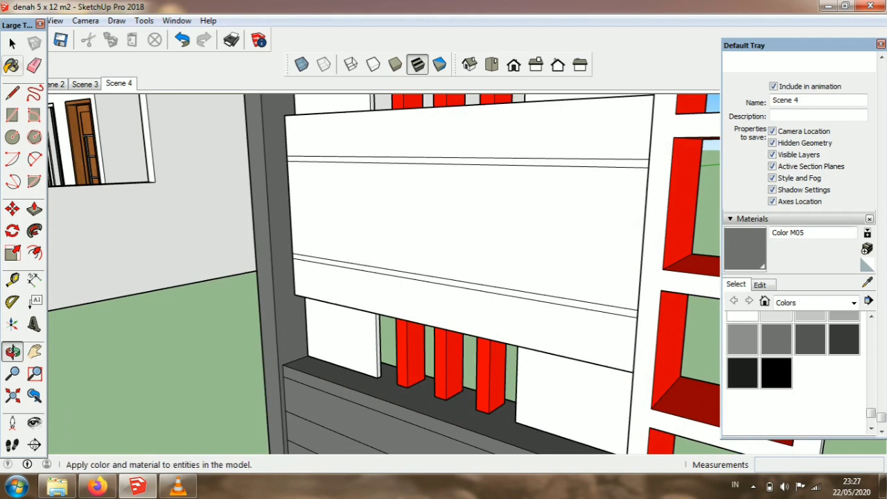
pyautogui.click(11, 43)
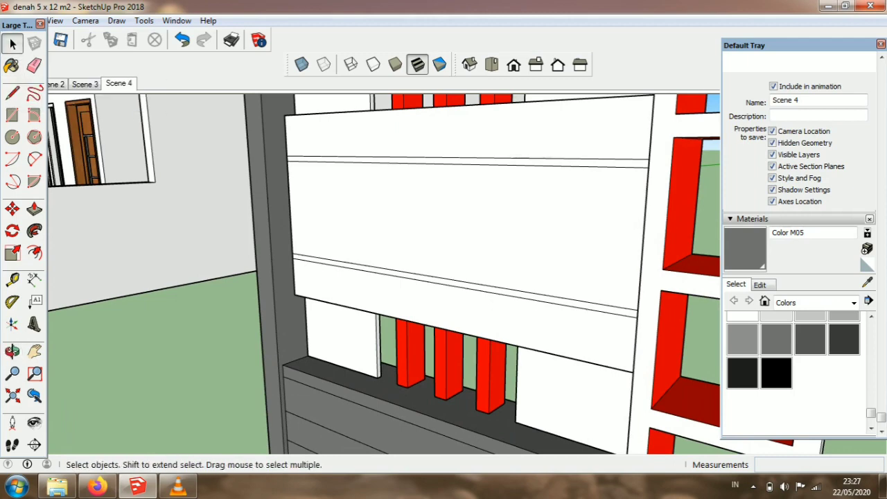
pyautogui.rightClick(398, 217)
pyautogui.click(438, 282)
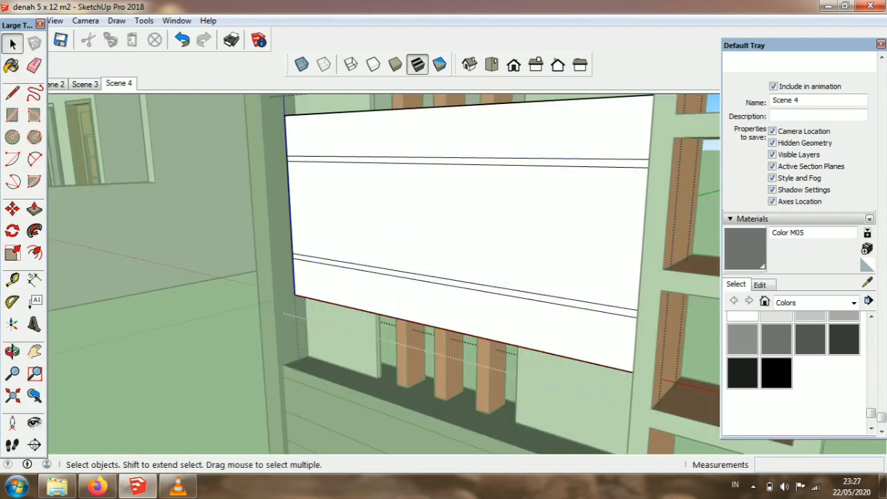
pyautogui.click(12, 66)
pyautogui.click(444, 221)
pyautogui.click(444, 305)
pyautogui.click(444, 134)
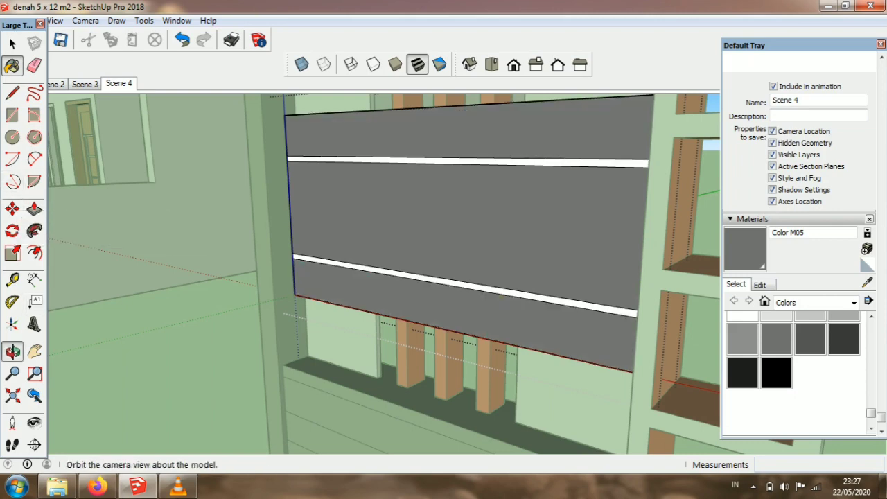
# Step: Paint the back face of the front panel with Color M05
pyautogui.click(12, 352)
pyautogui.moveTo(540, 277); pyautogui.dragTo(236, 281)
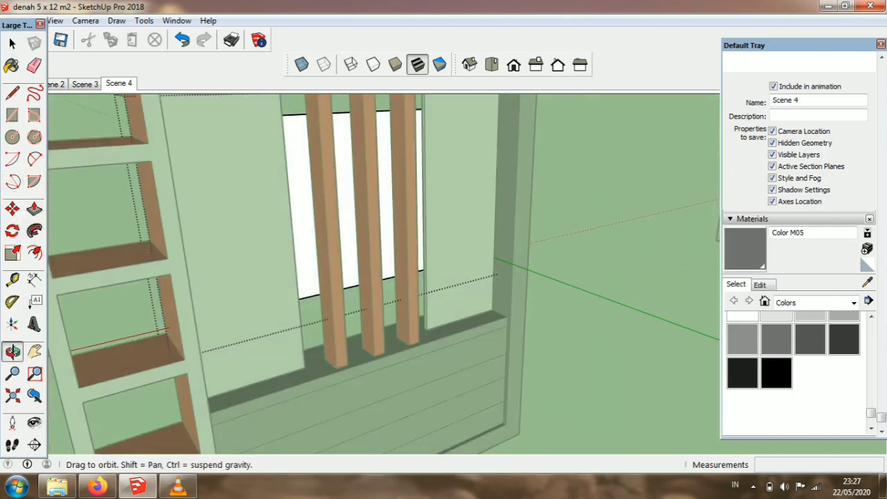
pyautogui.press('b')
pyautogui.click(305, 232)
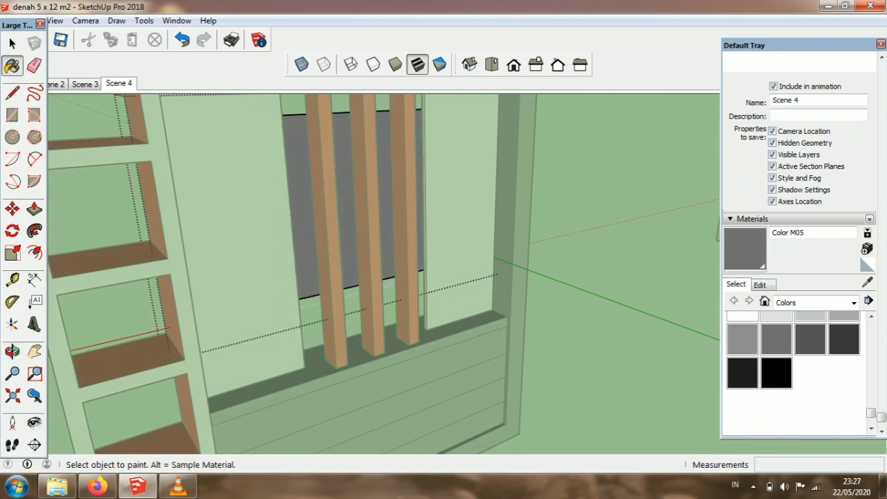
# Step: Try Color M02 on the front panel's lower groove, paint both grooves with the lighter Color M01, and close the group
pyautogui.click(13, 352)
pyautogui.moveTo(167, 291); pyautogui.dragTo(485, 284)
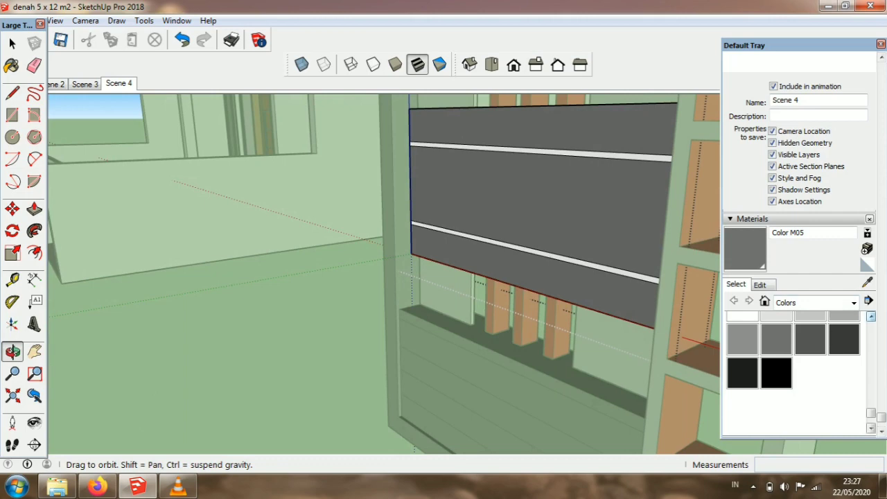
pyautogui.scroll(3, 809, 399)
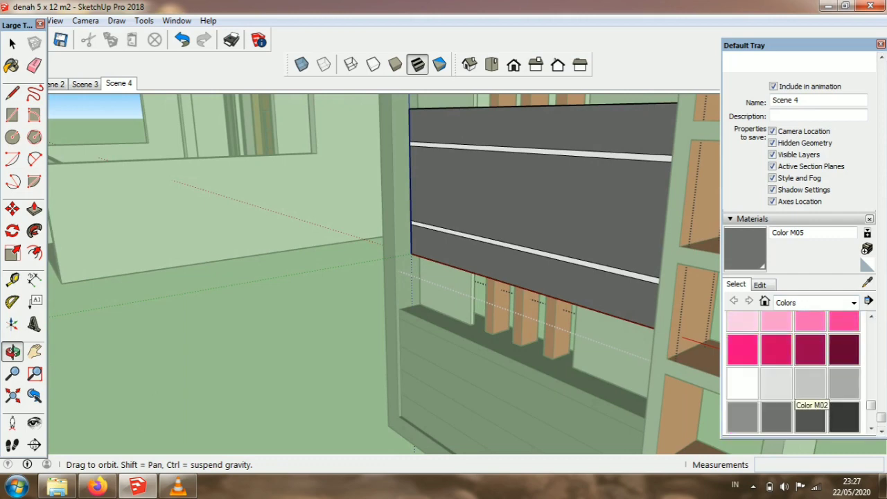
pyautogui.click(810, 389)
pyautogui.scroll(2, 610, 264)
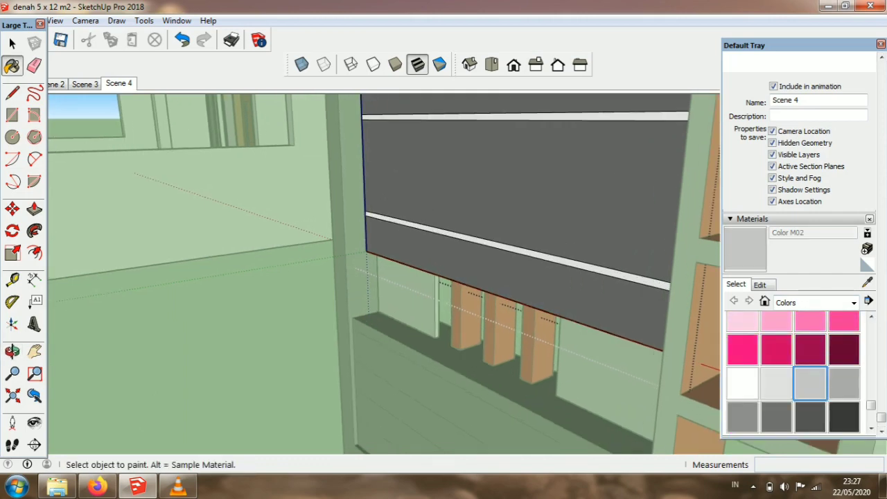
pyautogui.click(598, 269)
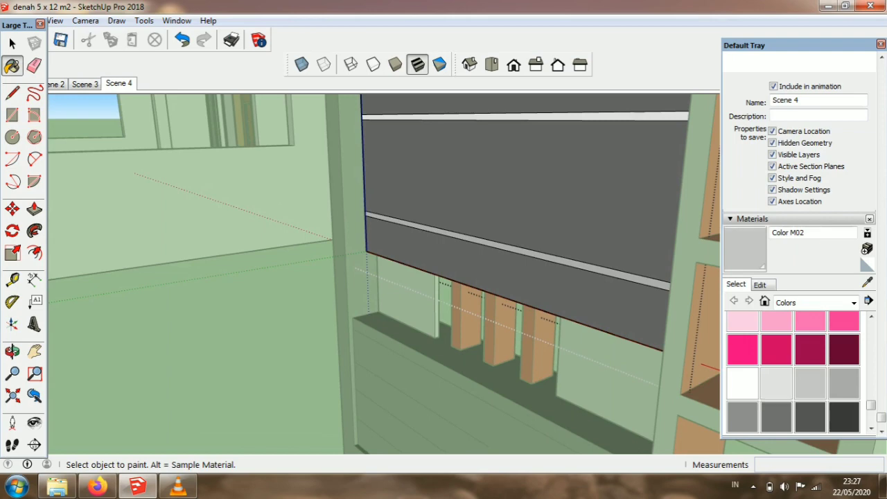
pyautogui.click(777, 384)
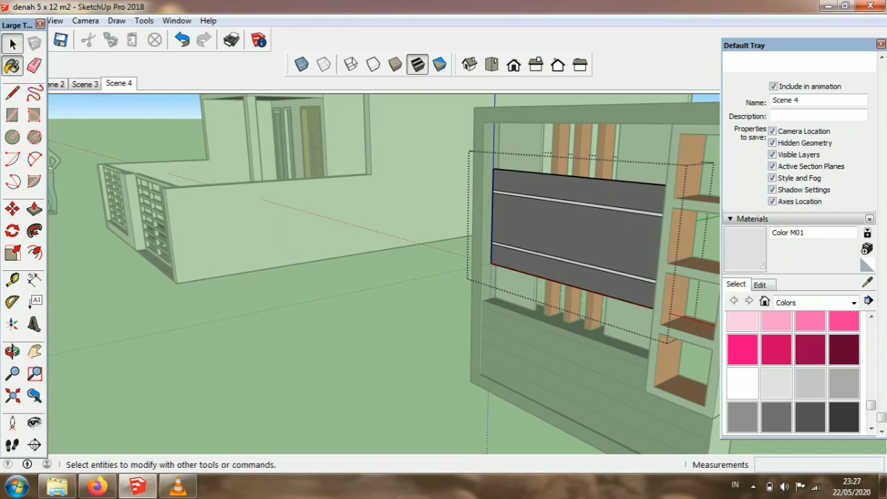
pyautogui.press('space')
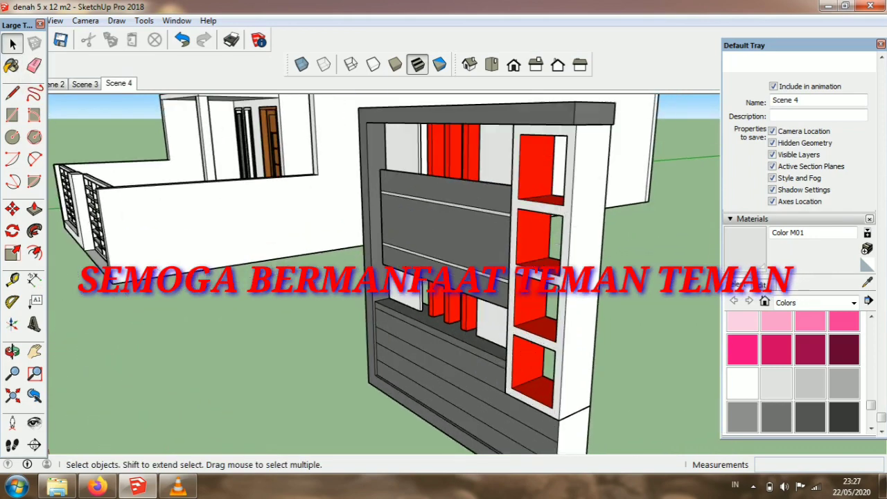
# Step: Paint the panels beside the slats, the shelf unit's frame and the lower section's end face with the cream Color C01
pyautogui.scroll(8, 794, 374)
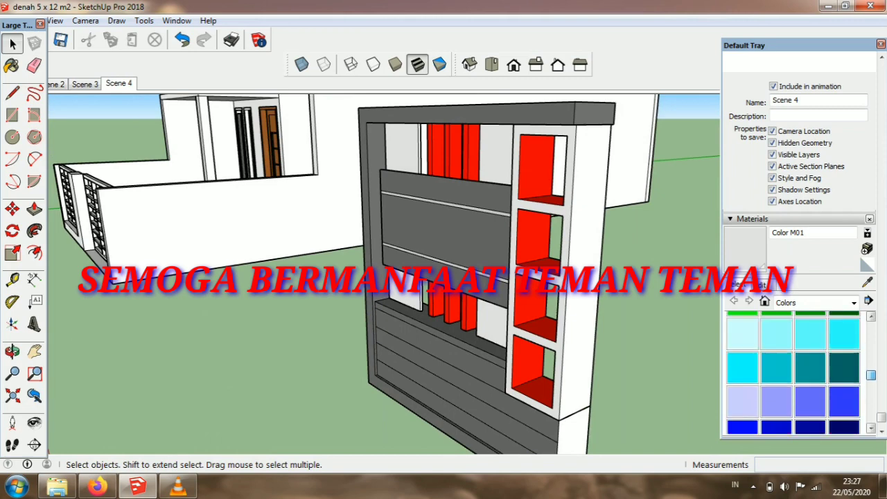
pyautogui.scroll(4, 793, 374)
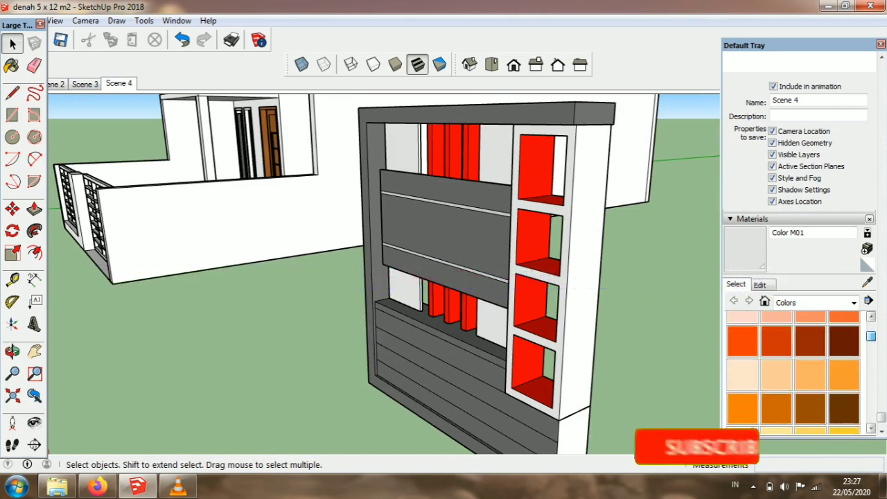
pyautogui.scroll(3, 391, 155)
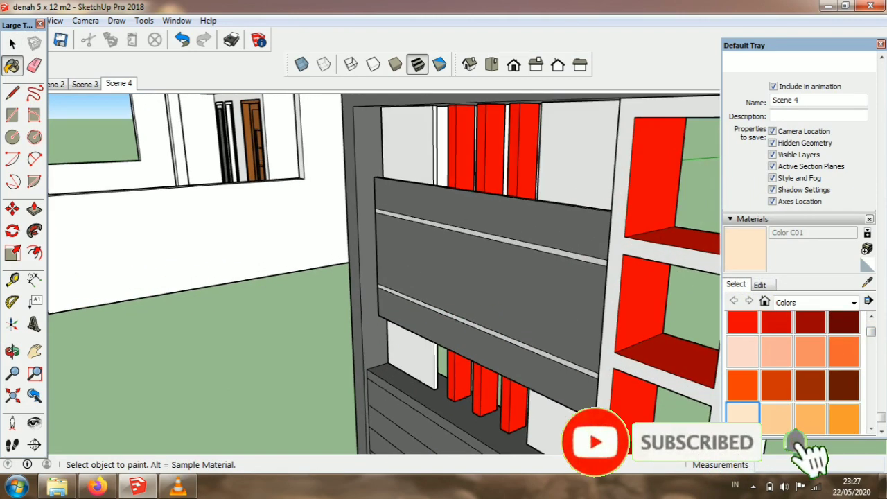
pyautogui.scroll(-5, 384, 274)
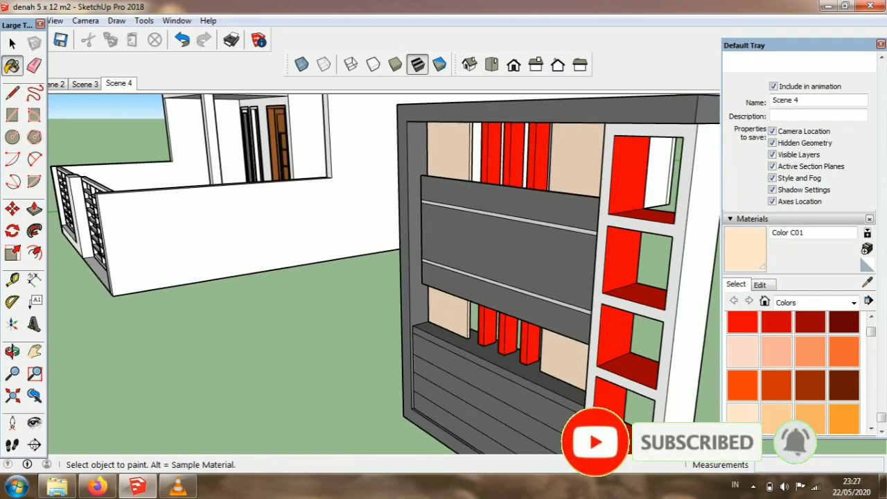
pyautogui.scroll(6, 384, 275)
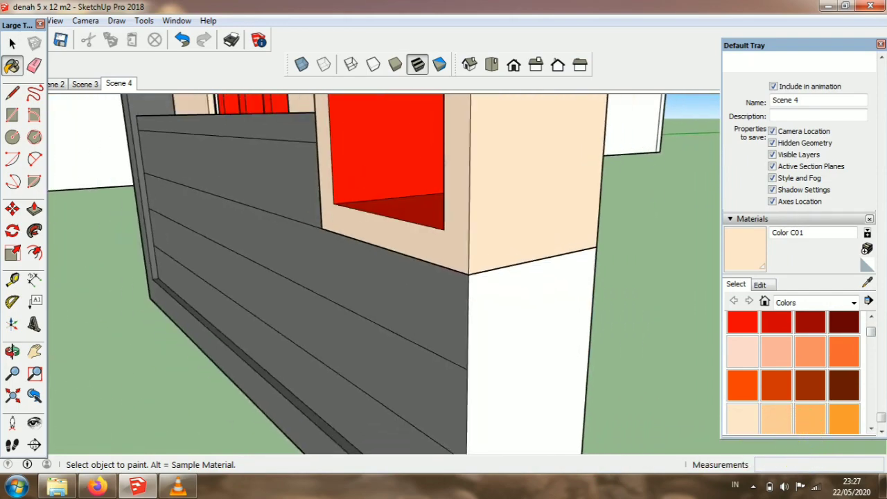
pyautogui.click(526, 324)
pyautogui.scroll(-4, 525, 323)
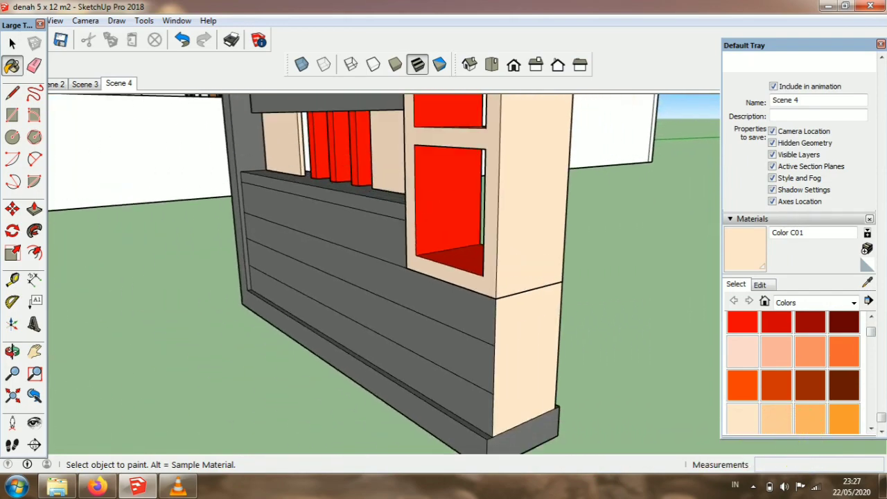
pyautogui.scroll(-2, 698, 342)
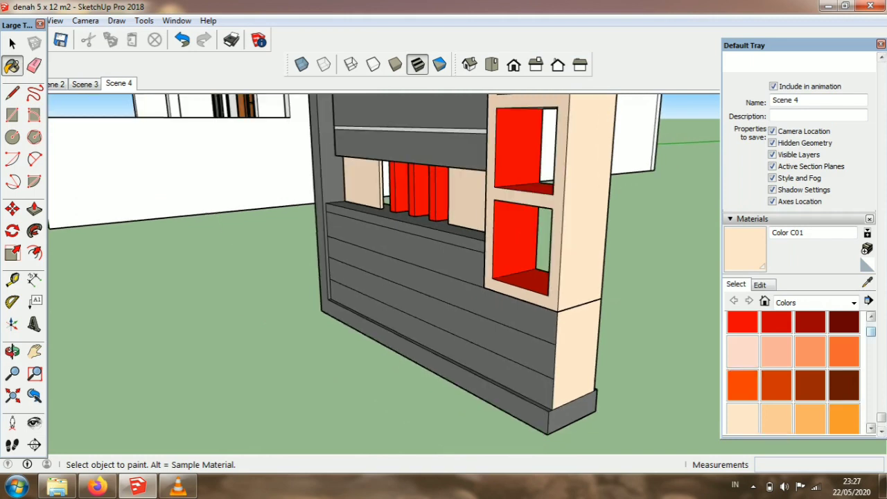
# Step: Paint the shelf unit's frame, the lower section's end face and the panels beside the slats with the white Color M00
pyautogui.scroll(-5, 794, 373)
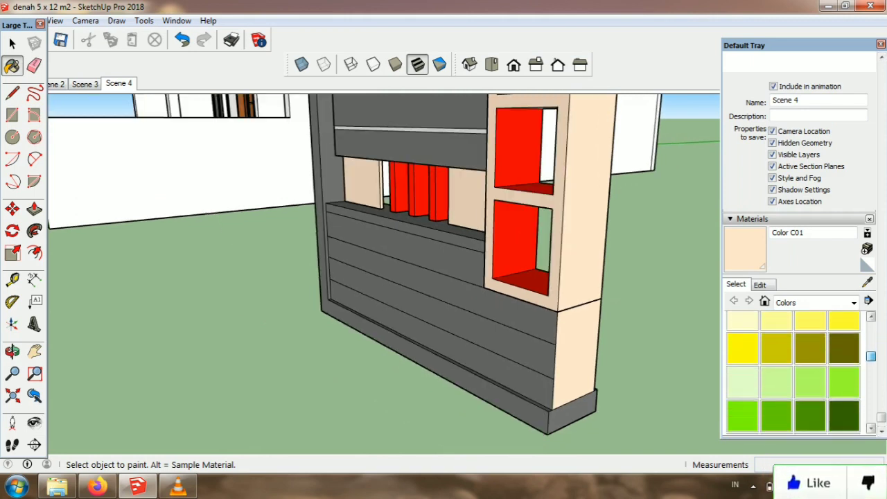
pyautogui.scroll(-6, 794, 373)
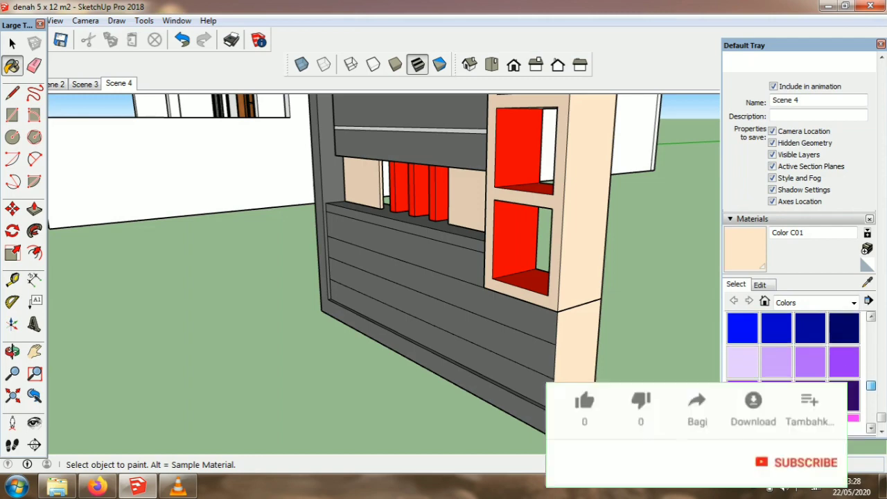
pyautogui.scroll(-4, 794, 346)
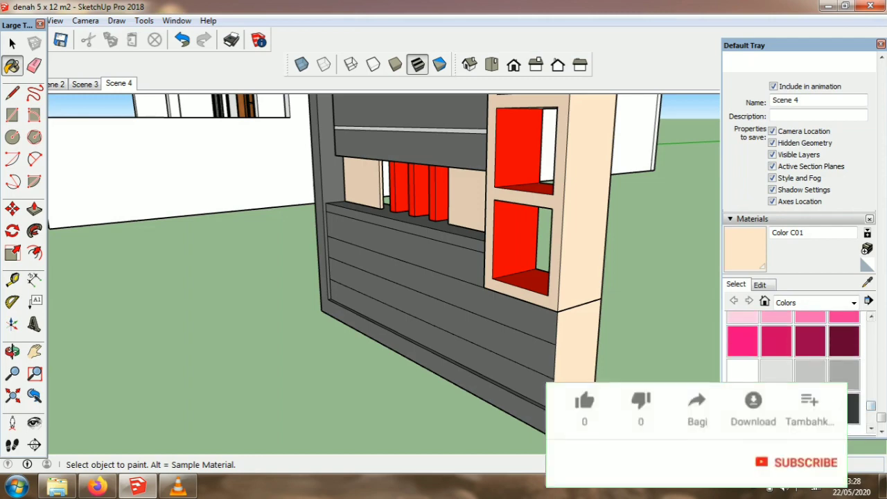
pyautogui.click(579, 270)
pyautogui.scroll(-2, 572, 291)
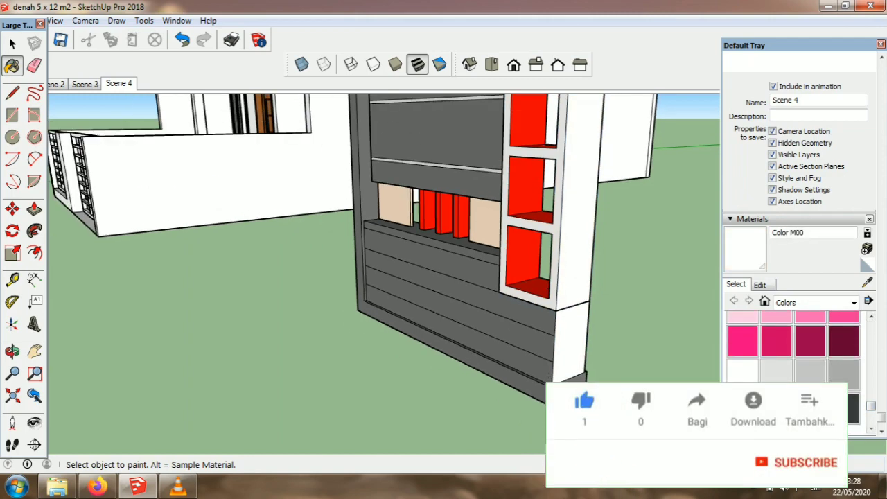
pyautogui.scroll(4, 399, 166)
pyautogui.click(605, 324)
pyautogui.scroll(-6, 568, 388)
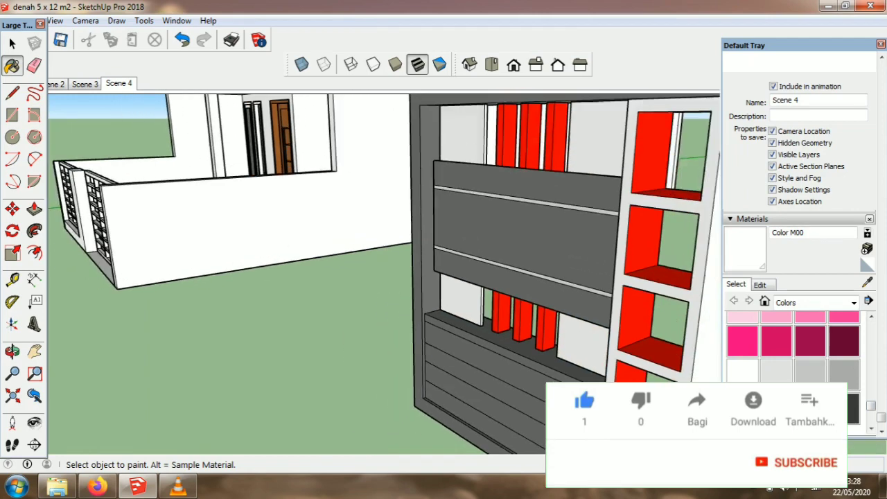
pyautogui.scroll(-3, 576, 389)
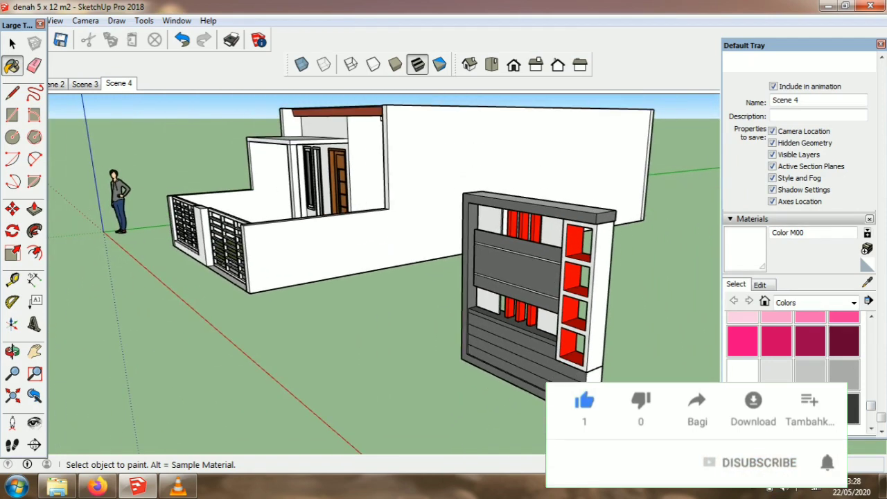
pyautogui.moveTo(478, 298)
pyautogui.mouseDown(button='middle')
pyautogui.moveTo(520, 329)
pyautogui.moveTo(242, 330)
pyautogui.moveTo(232, 316)
pyautogui.moveTo(444, 312)
pyautogui.moveTo(534, 294)
pyautogui.moveTo(493, 305)
pyautogui.moveTo(547, 250)
pyautogui.mouseUp(button='middle')
pyautogui.scroll(3, 667, 326)
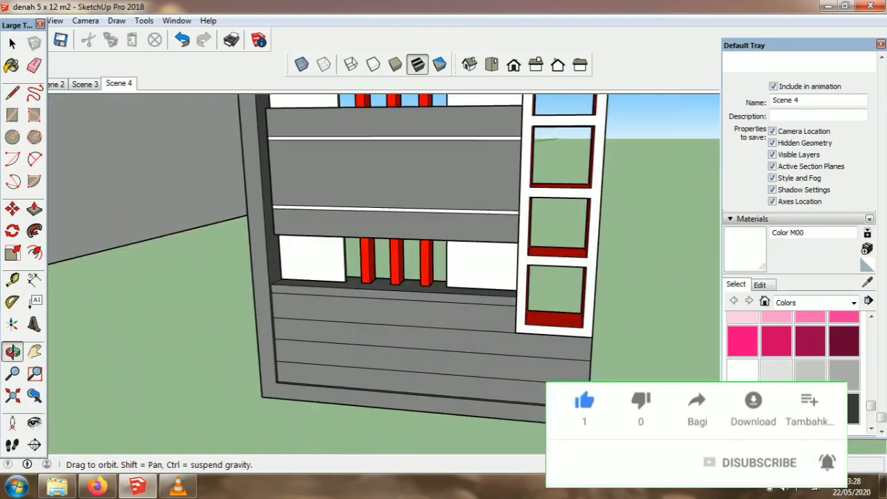